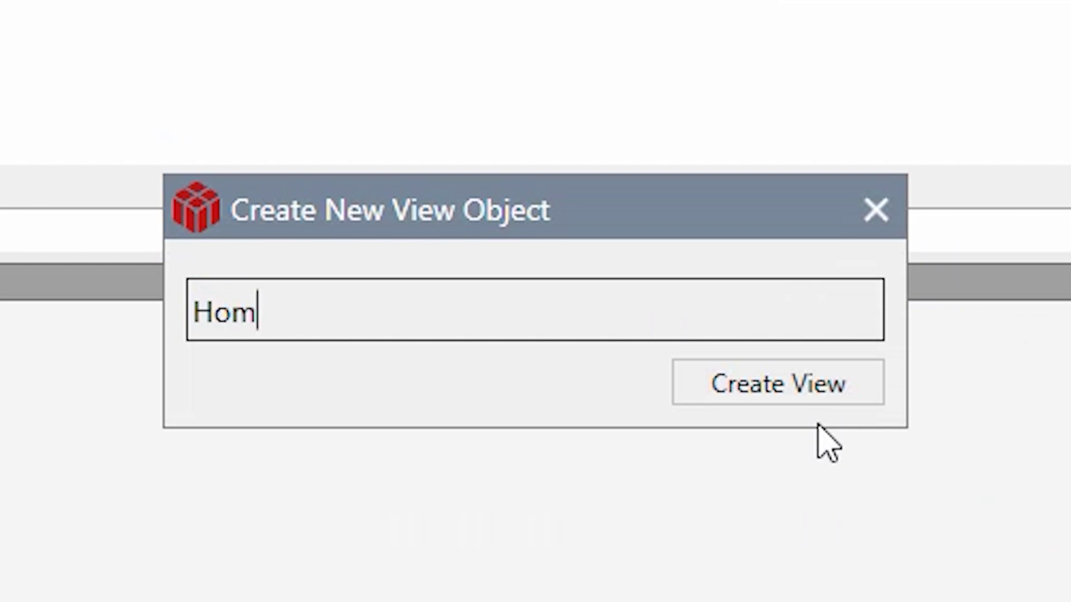
# Create the Homepage view, then capture the demo site's login page as the Login view.
pyautogui.write('age')
pyautogui.click(826, 390)
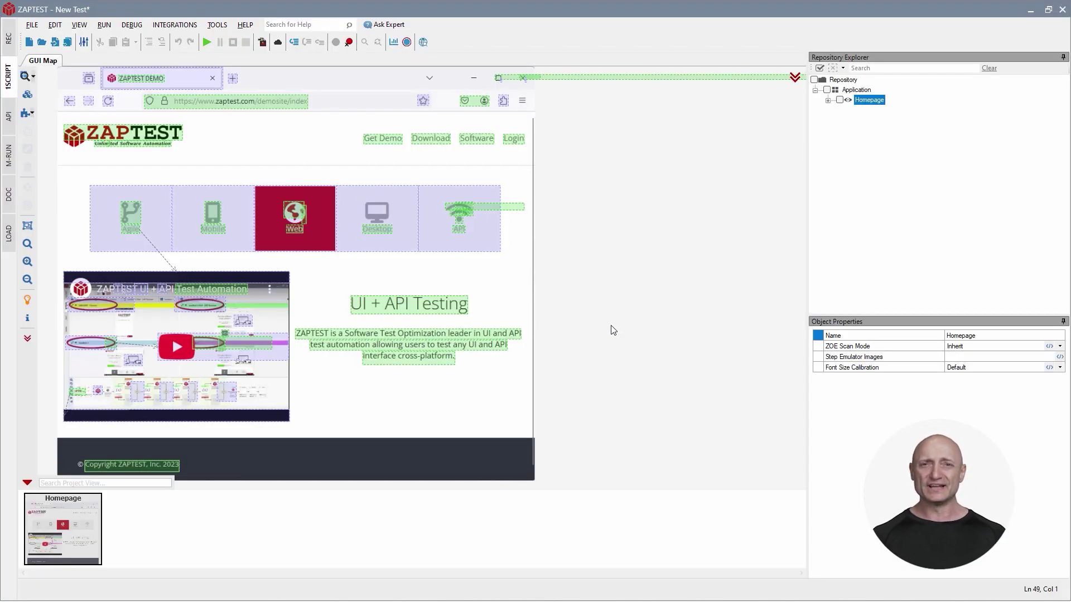
pyautogui.hotkey('alt', 'Tab')
pyautogui.click(1032, 136)
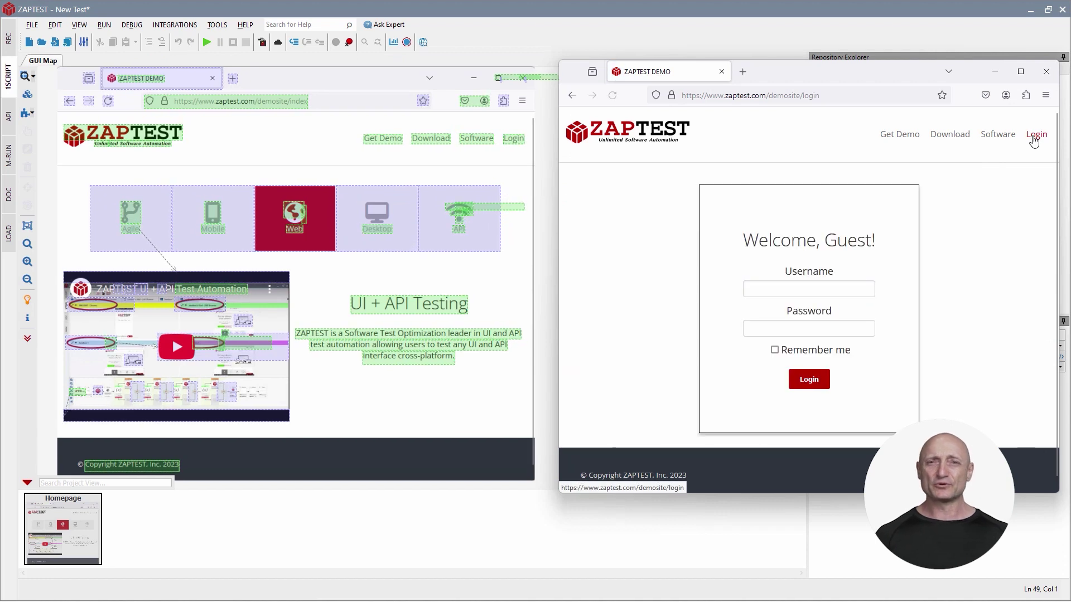
pyautogui.click(24, 76)
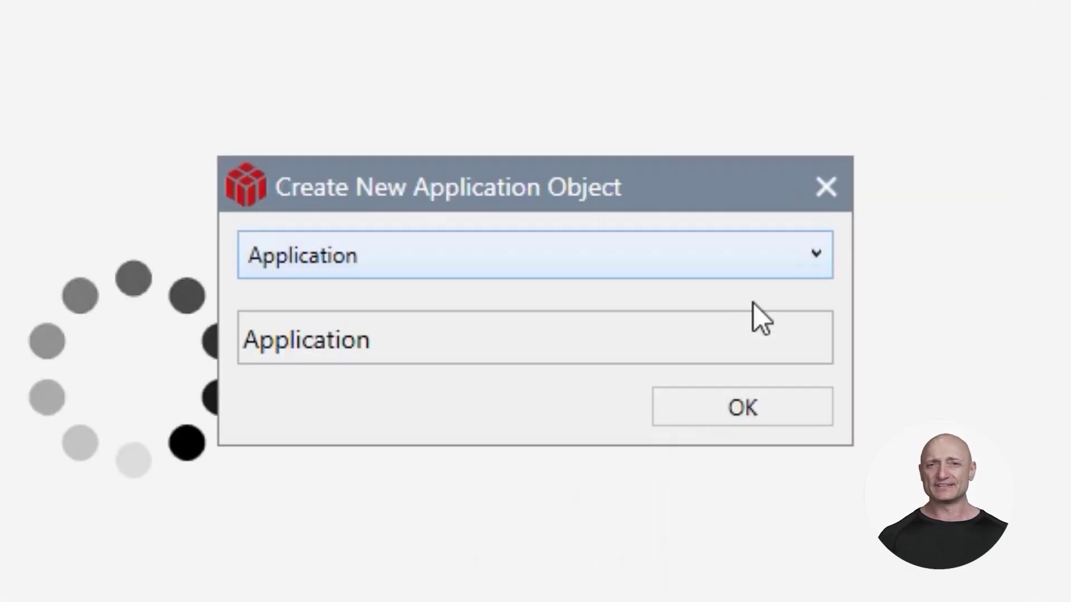
pyautogui.click(662, 413)
pyautogui.write('Login')
pyautogui.click(678, 373)
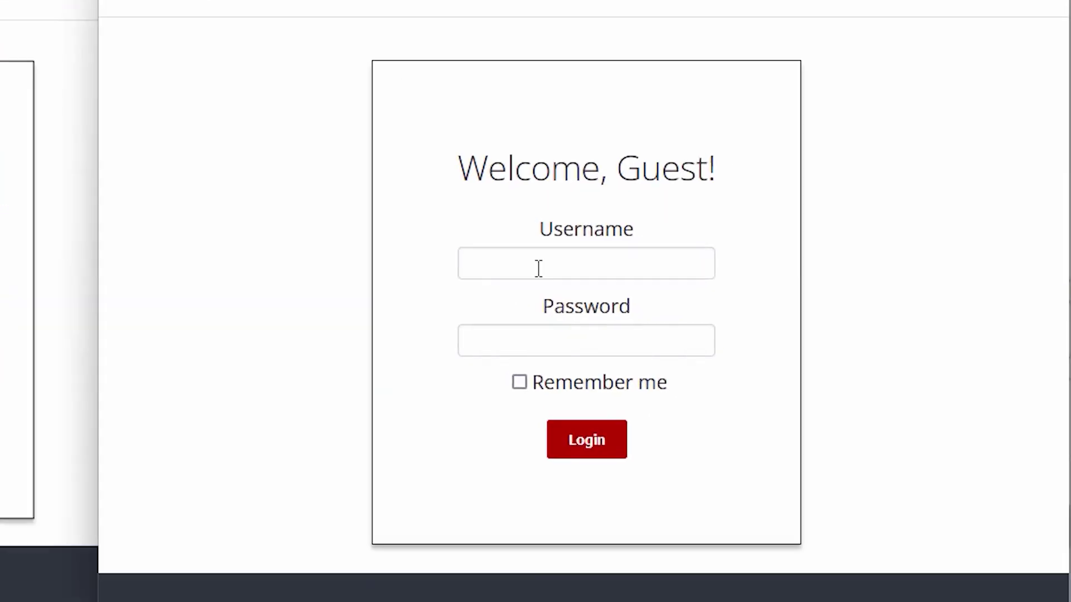
# Log in with the test account and capture the profile page as the User view.
pyautogui.click(538, 267)
pyautogui.write('Tester2')
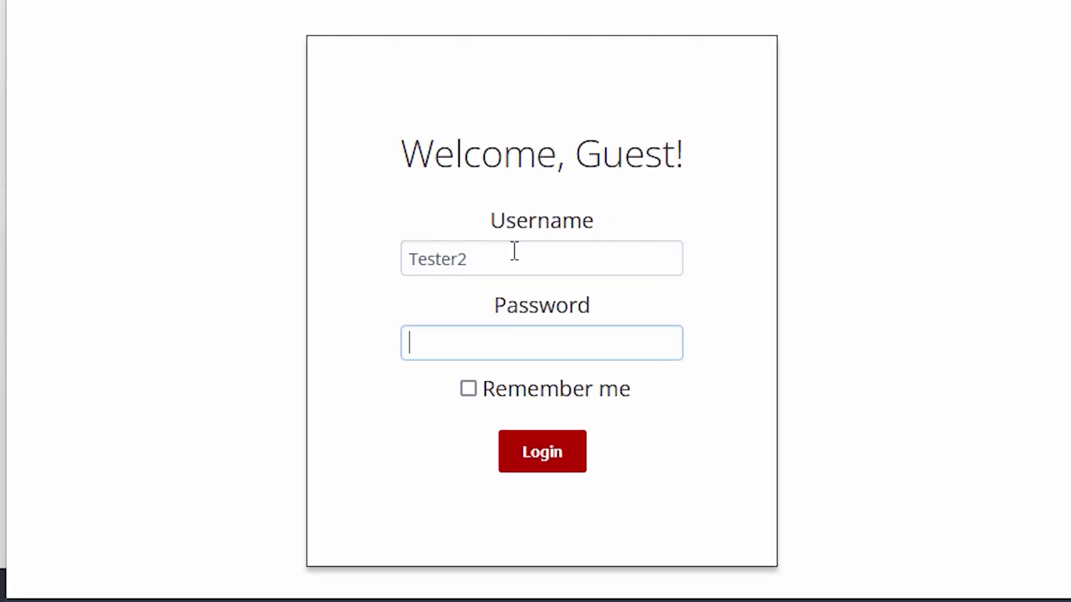
pyautogui.click(539, 455)
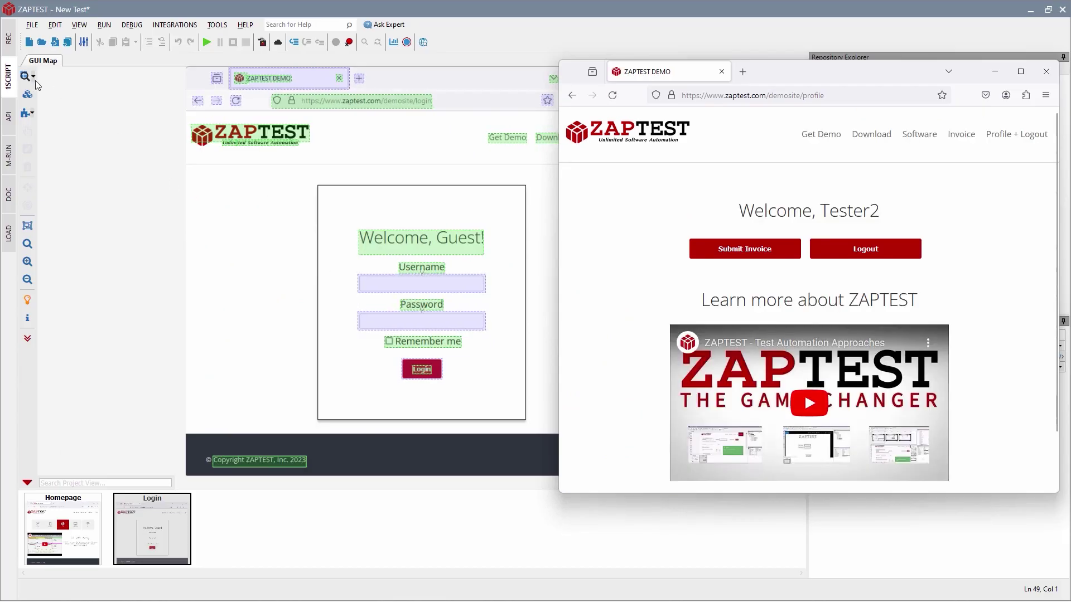
pyautogui.click(37, 83)
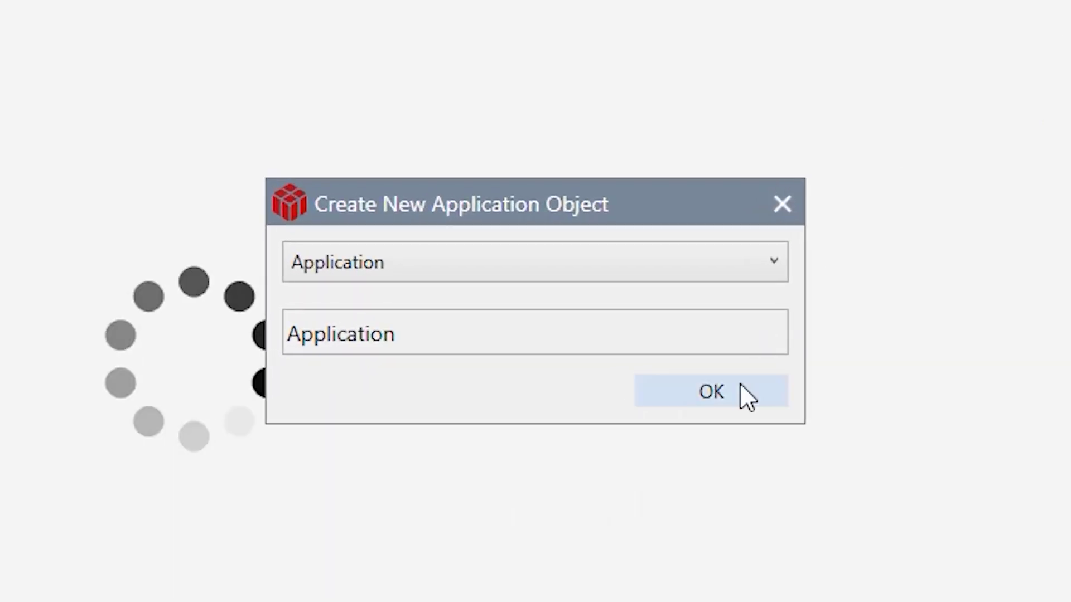
pyautogui.click(740, 385)
pyautogui.write('User')
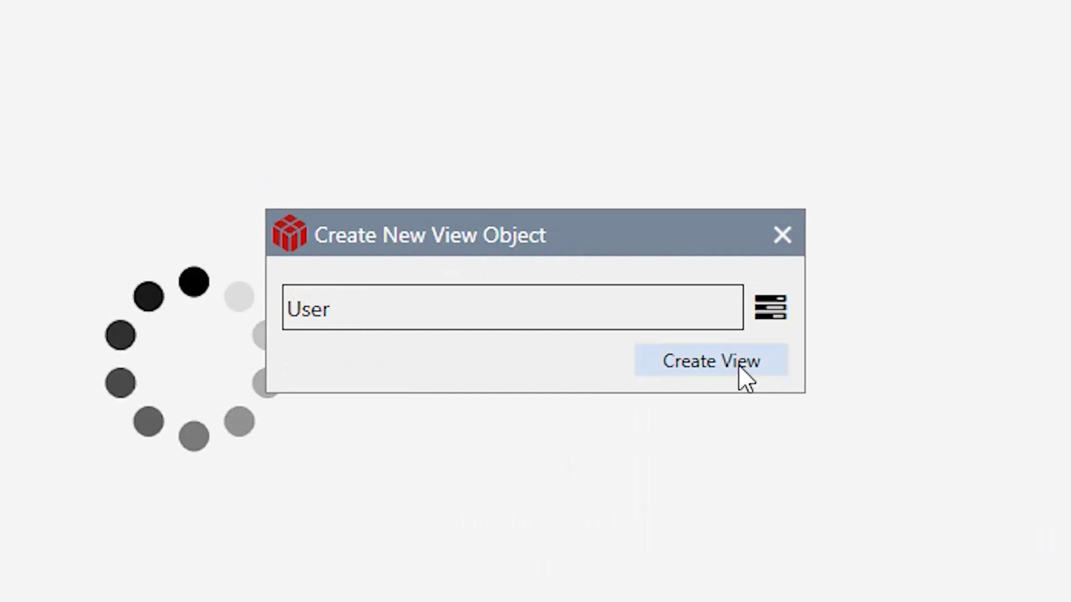
pyautogui.click(737, 367)
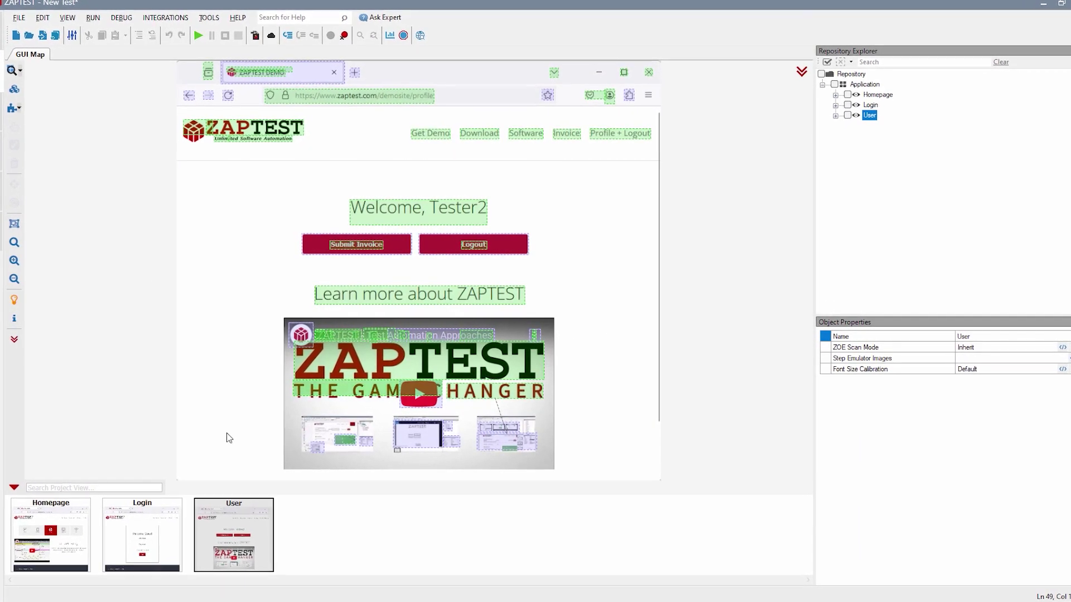
pyautogui.click(75, 535)
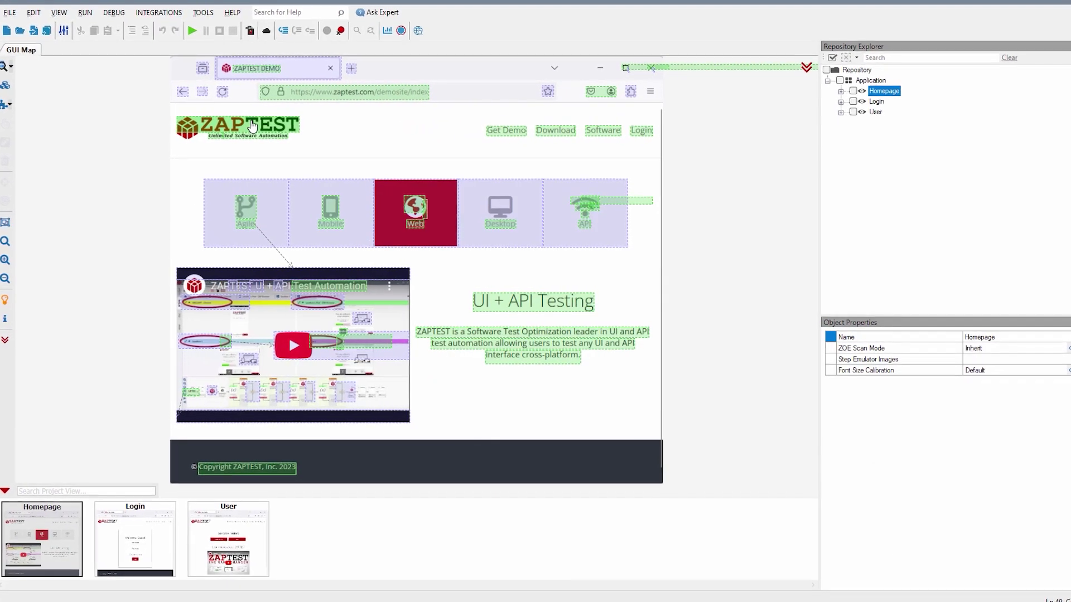
# Keep only the ZAPTEST logo and Login link objects on the Homepage view.
pyautogui.click(255, 127)
pyautogui.click(642, 129)
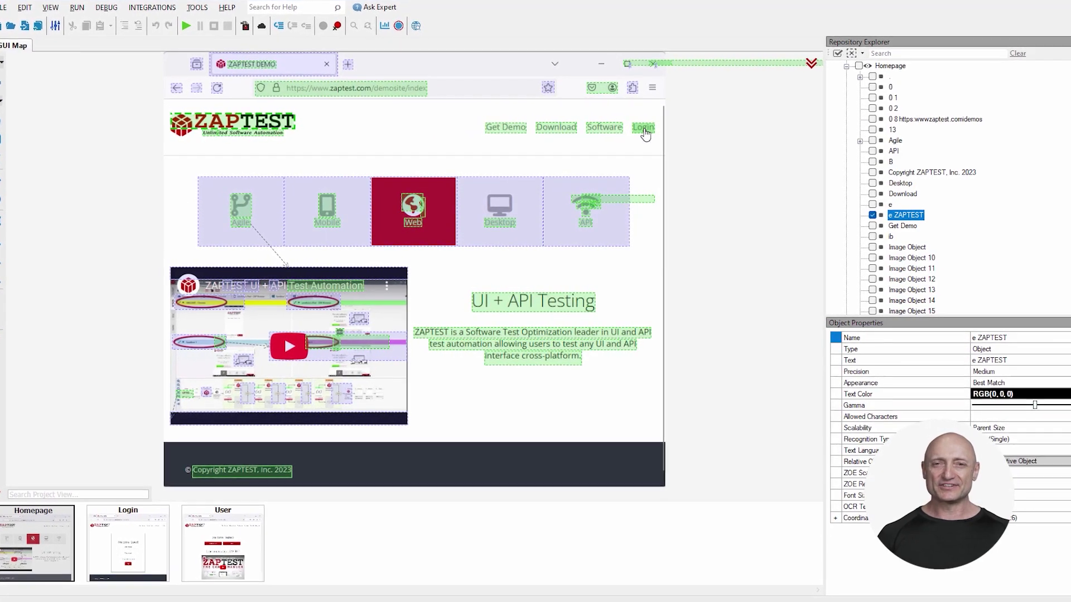
pyautogui.click(855, 51)
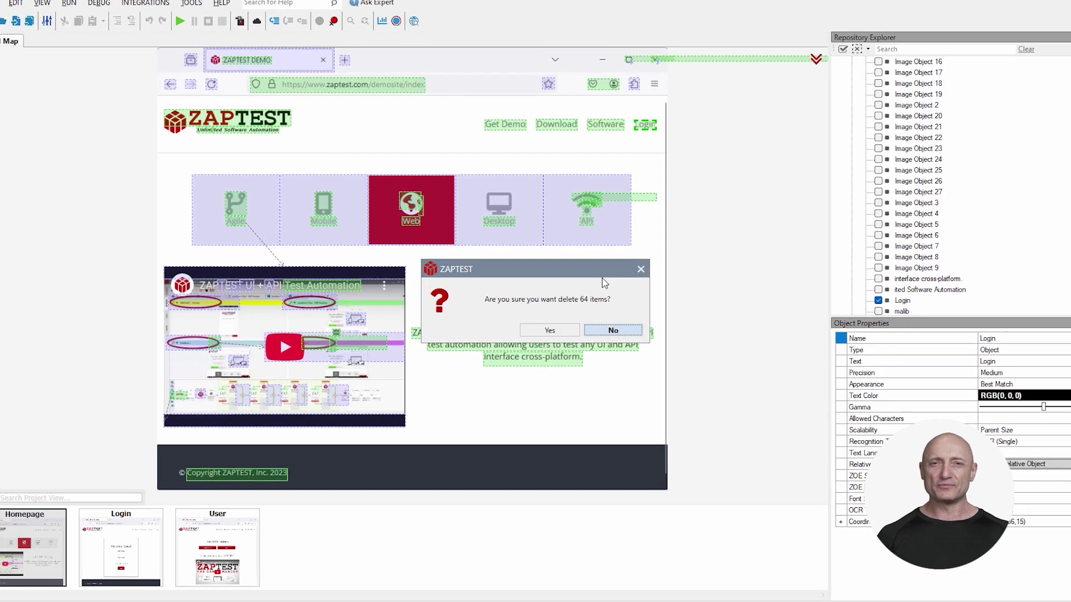
pyautogui.click(564, 333)
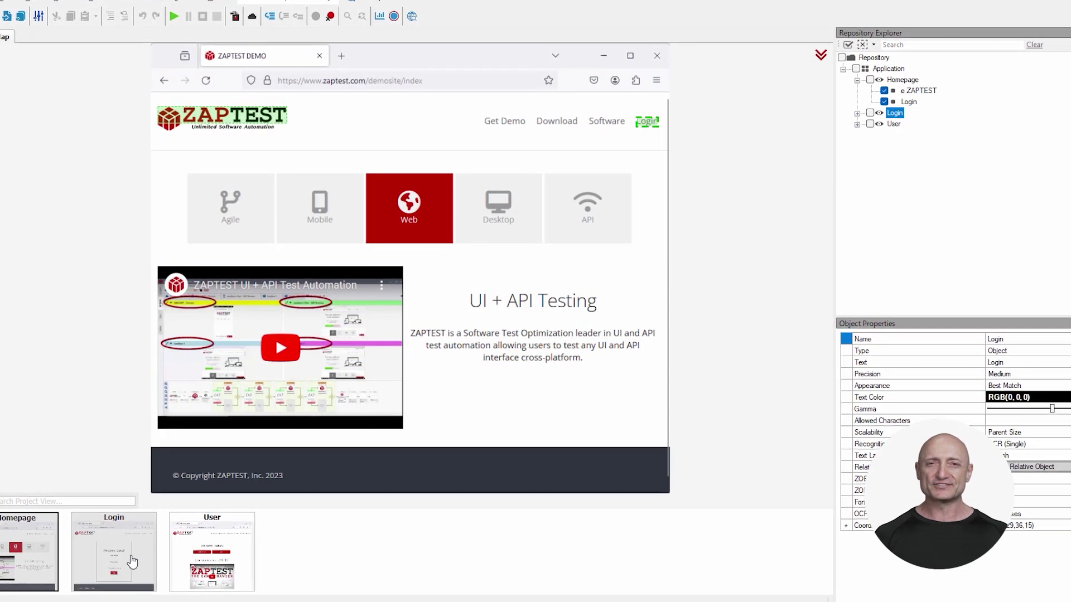
# Keep the Username and Password labels on Login and add child objects for both input boxes.
pyautogui.click(127, 557)
pyautogui.click(410, 267)
pyautogui.click(408, 305)
pyautogui.click(870, 38)
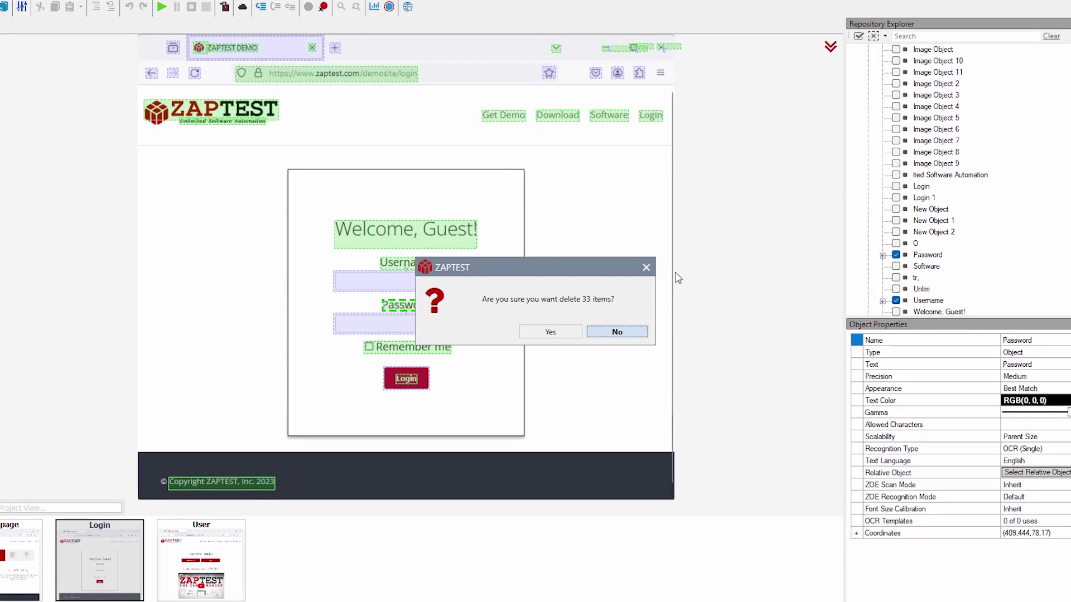
pyautogui.click(547, 334)
pyautogui.click(461, 284)
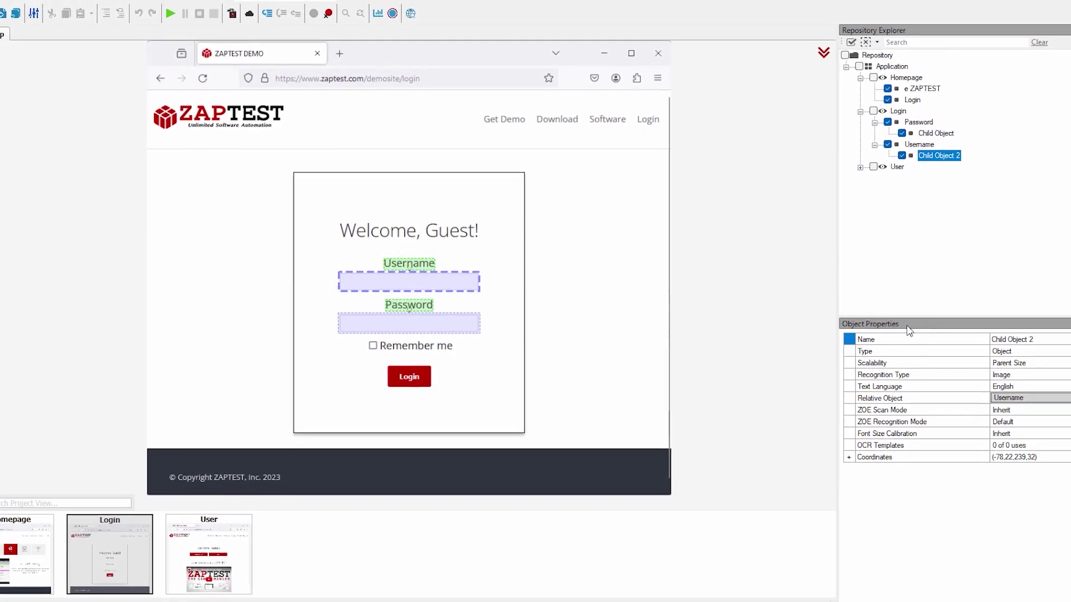
pyautogui.click(475, 325)
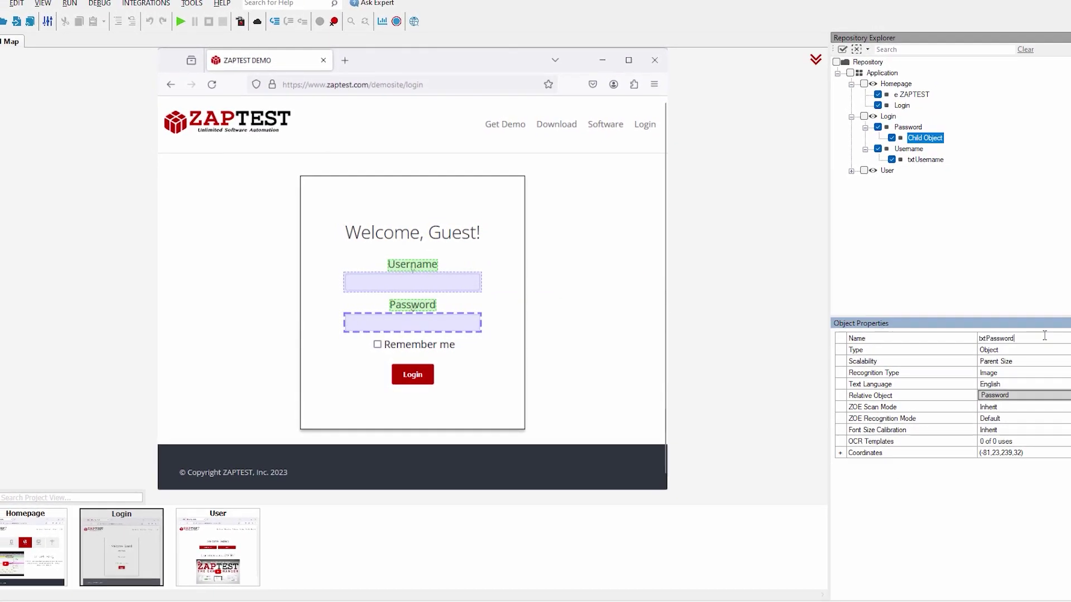
# Keep only the welcome heading object on the User view, then return to the script.
pyautogui.click(235, 537)
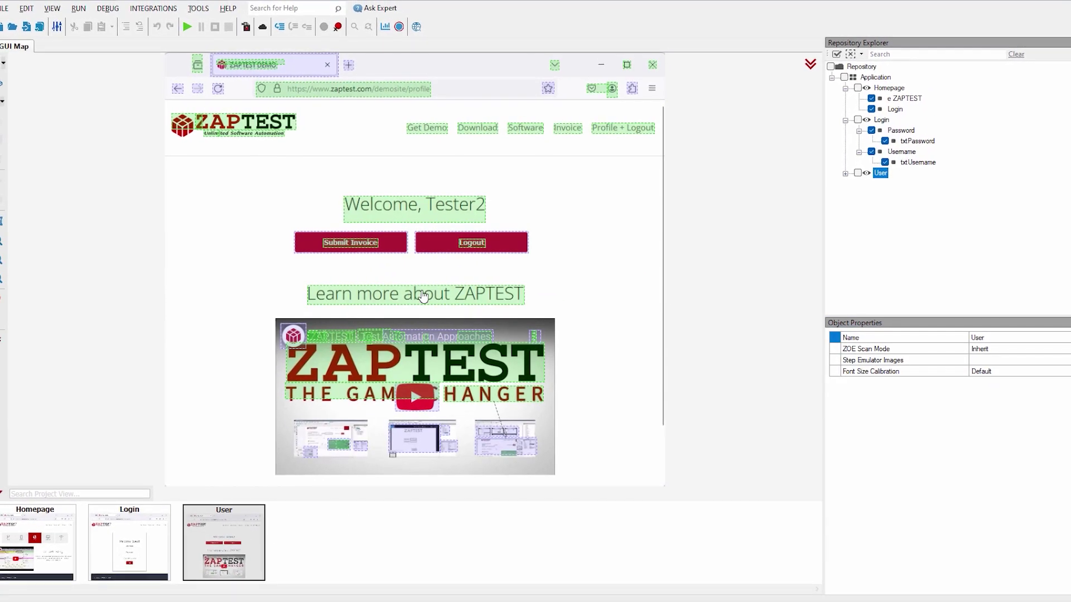
pyautogui.click(481, 214)
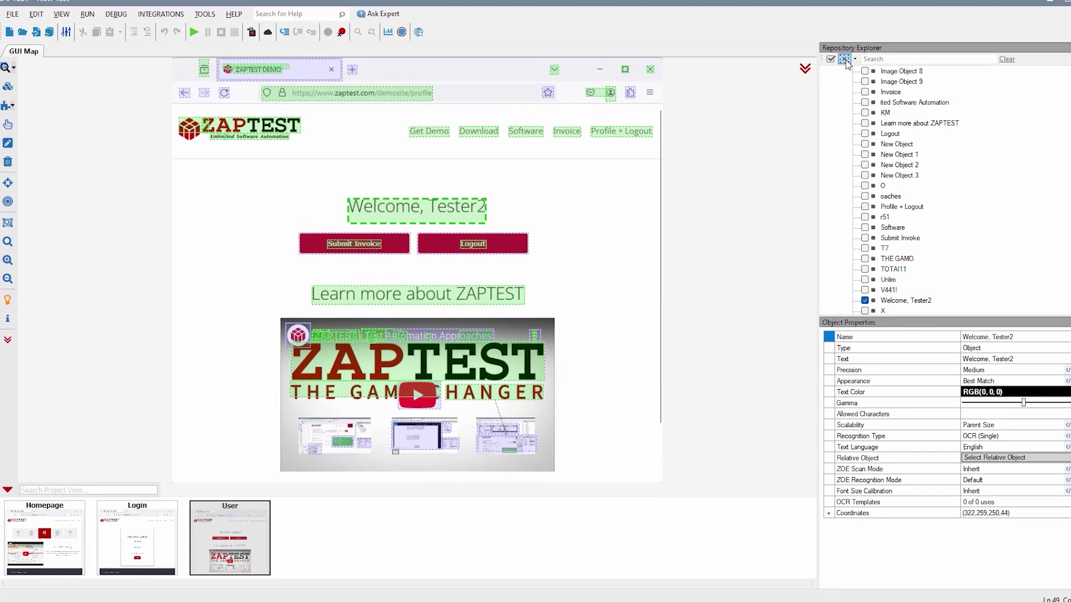
pyautogui.click(847, 56)
pyautogui.click(549, 330)
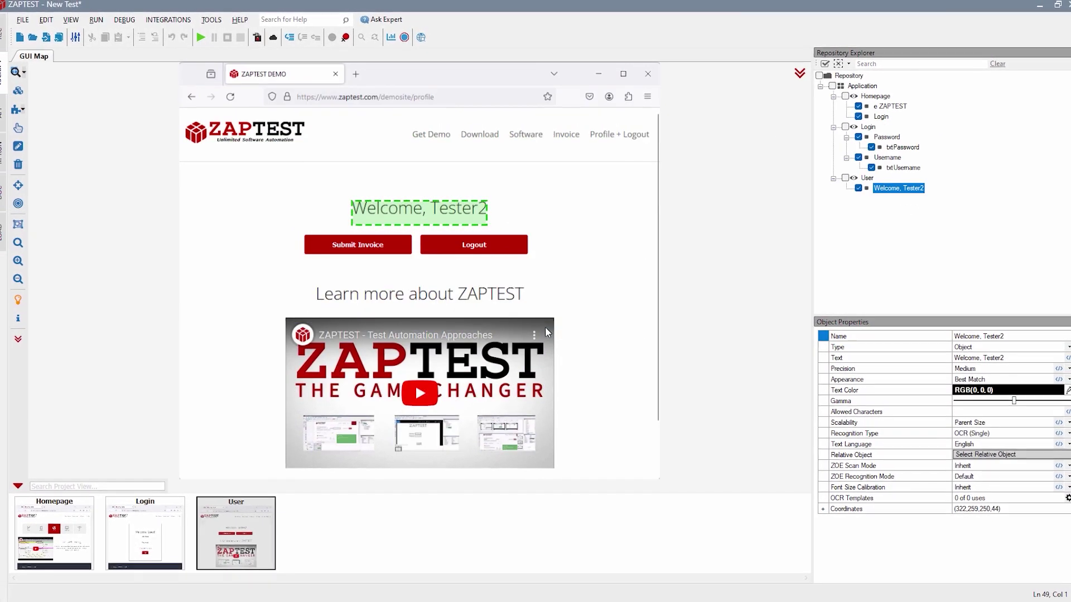
pyautogui.click(797, 75)
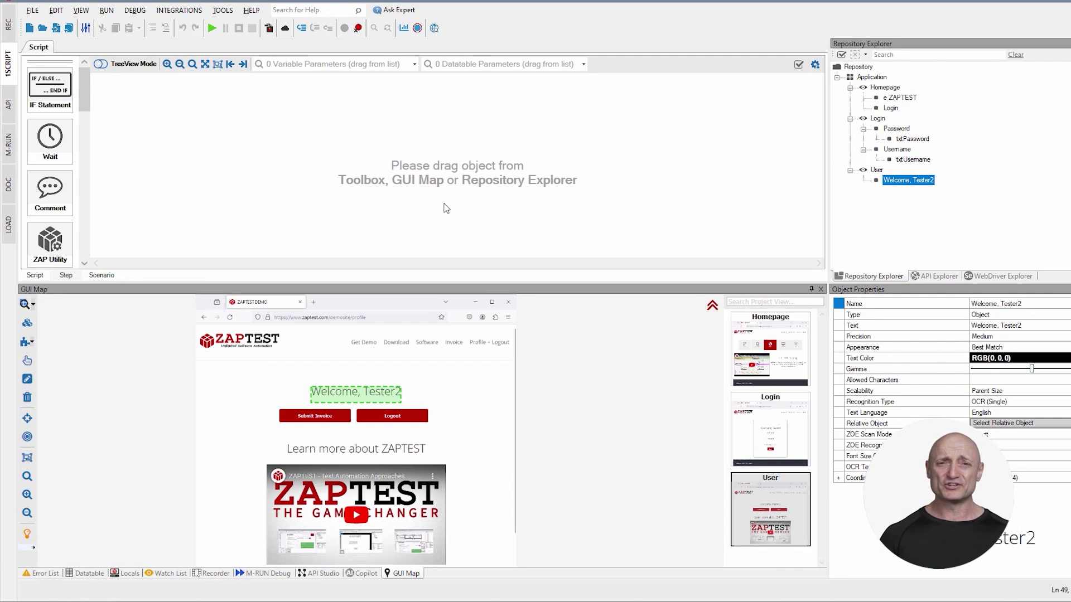
# Have Copilot convert the commented launch, login and welcome-check steps into script code, including the Spanish steps.
pyautogui.click(350, 573)
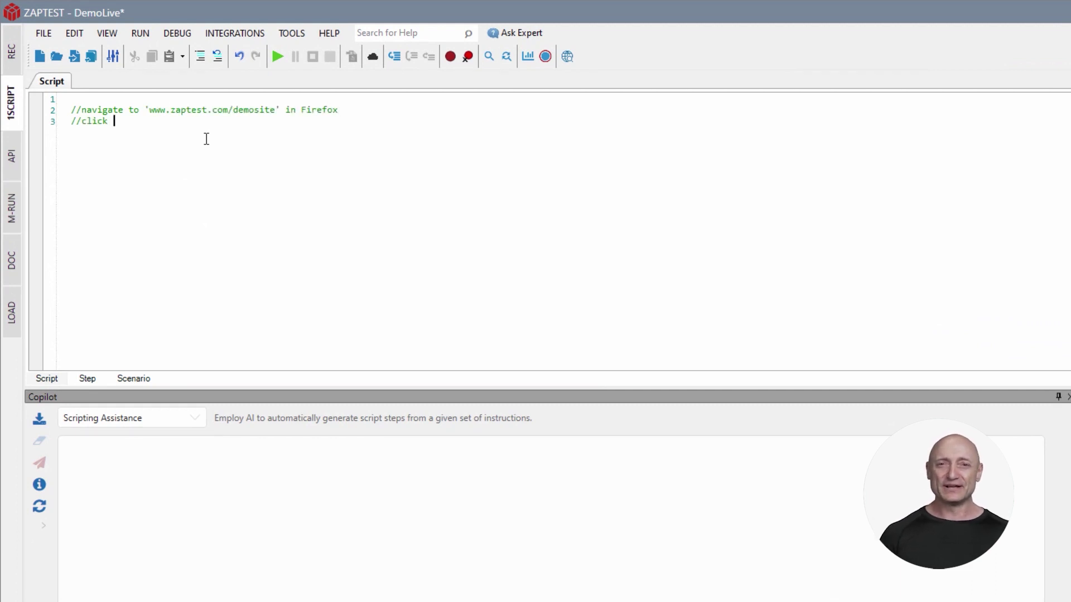
pyautogui.write("nk //enter 'Tester2' in 'username' //enter 'test{ENTER}' in 'password' //validate 'Welcome, Tester2' object")
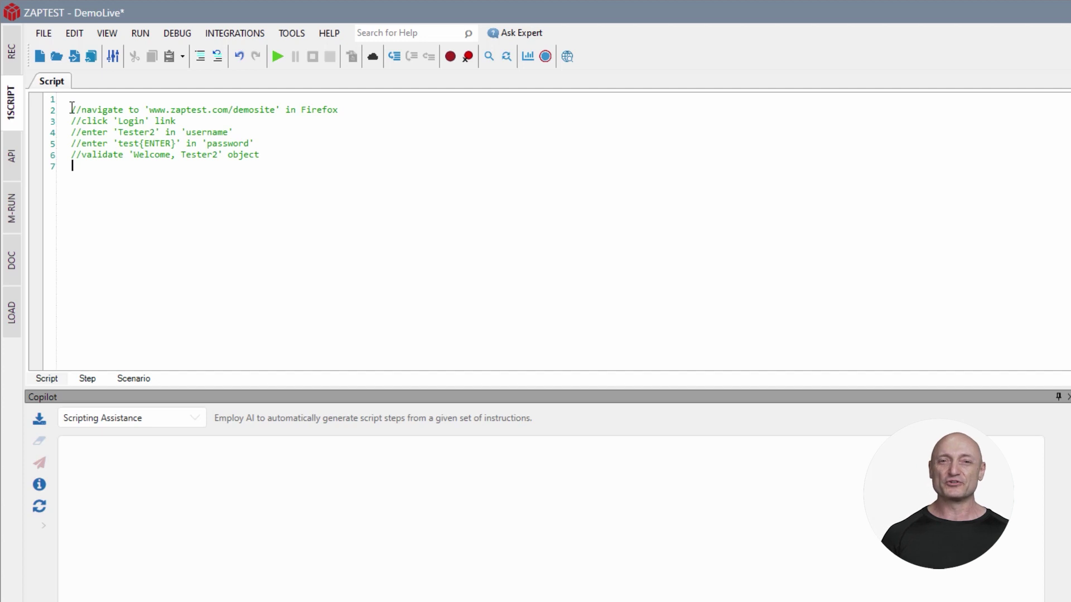
pyautogui.moveTo(72, 107); pyautogui.dragTo(260, 158)
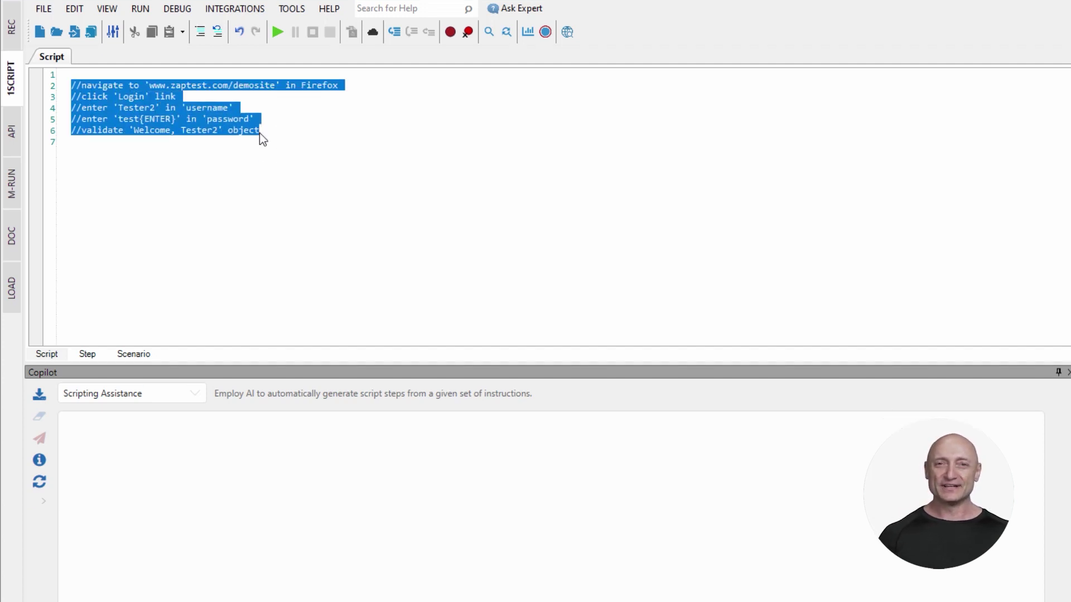
pyautogui.click(40, 394)
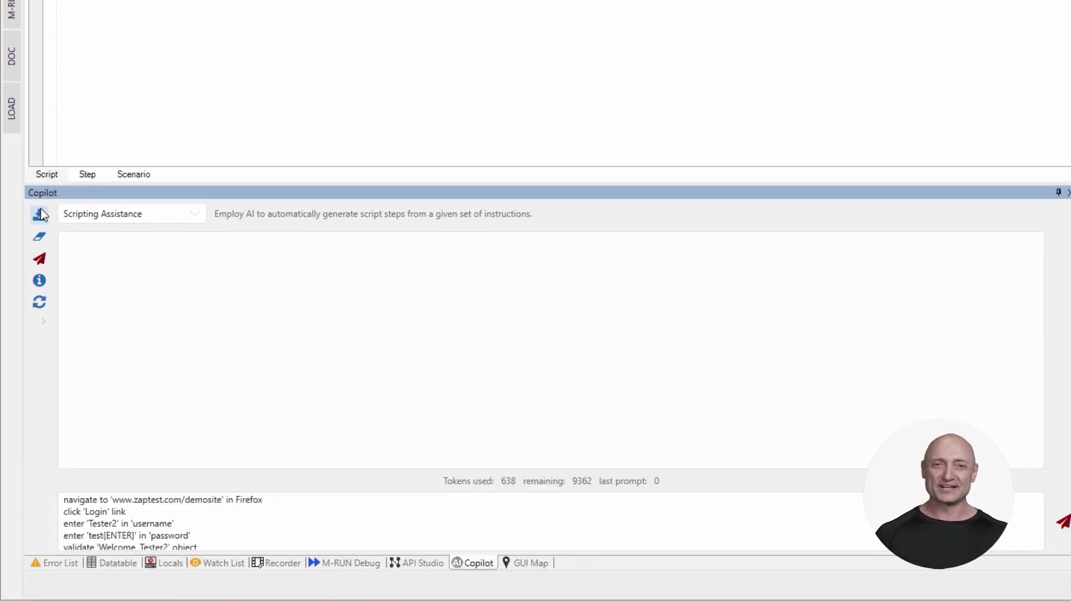
pyautogui.click(38, 260)
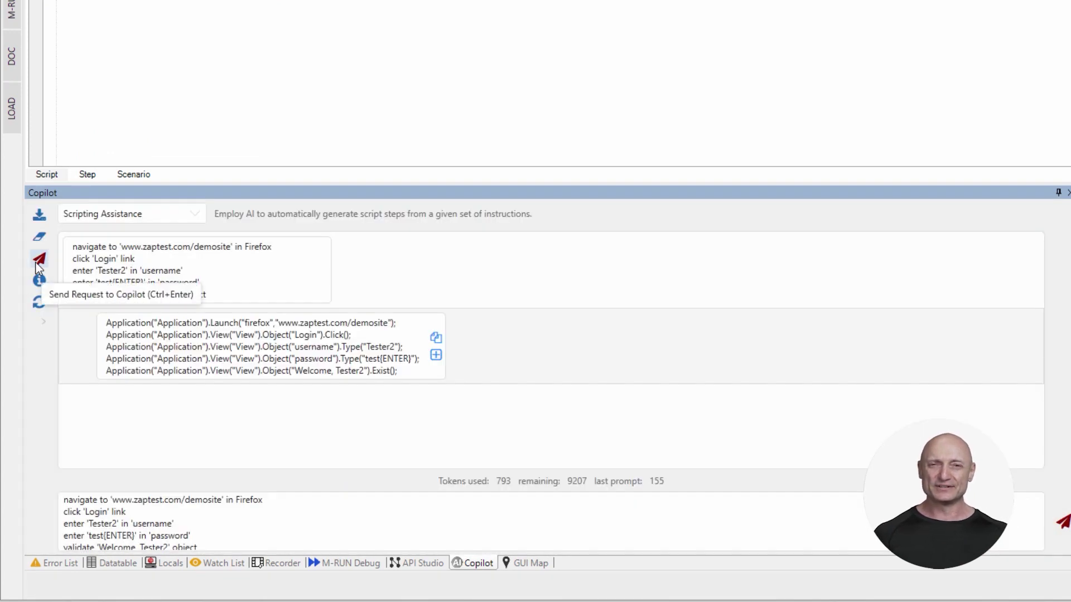
pyautogui.click(435, 355)
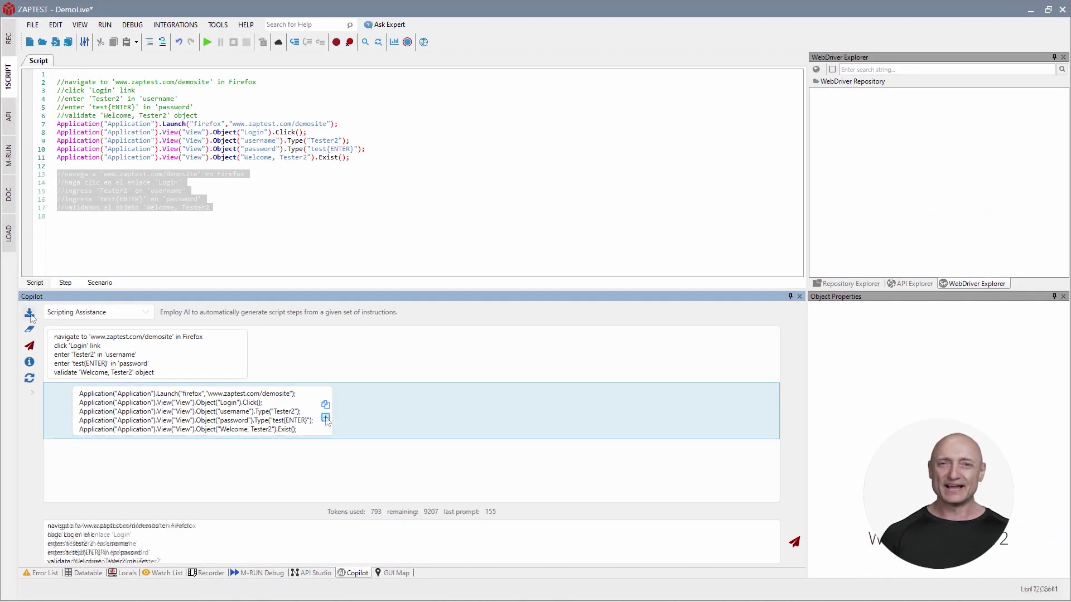
pyautogui.click(29, 314)
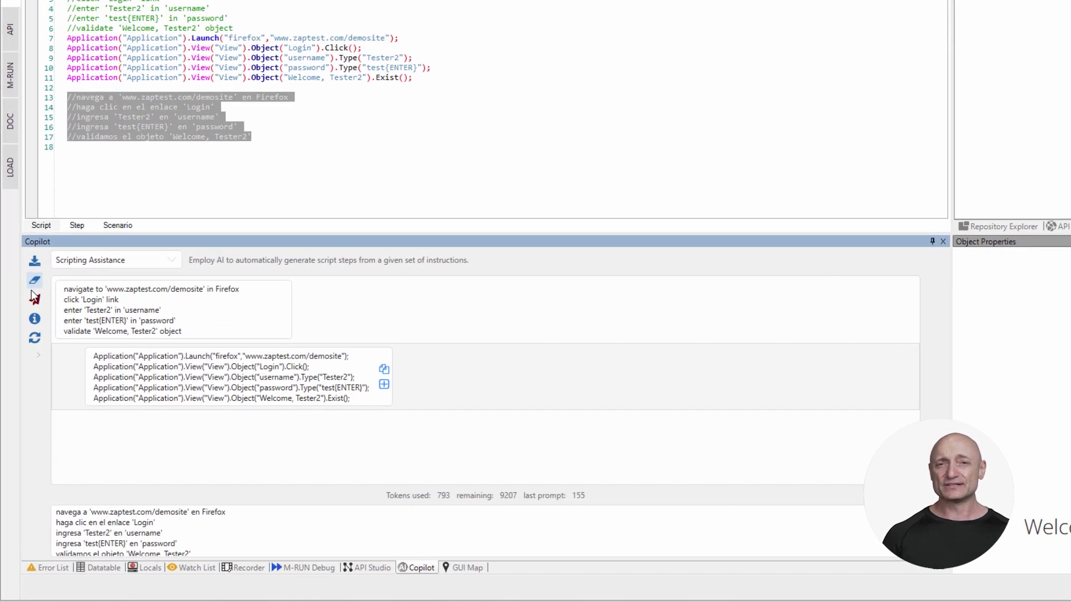
pyautogui.click(29, 347)
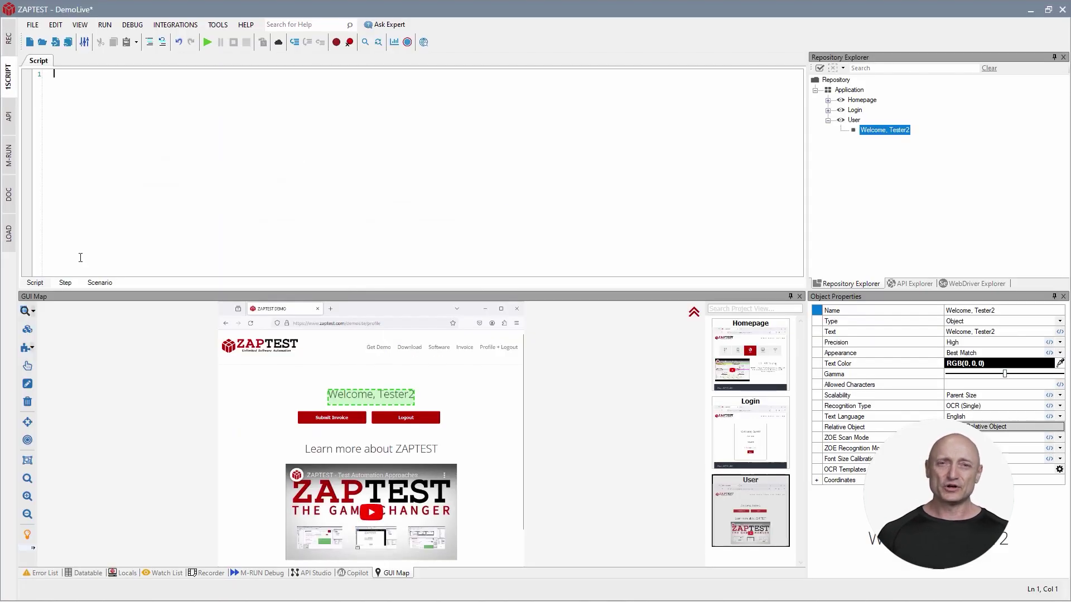
# Add tree-view steps: launch Firefox on the demo site, type username and password, check the welcome message exists.
pyautogui.click(65, 284)
pyautogui.click(130, 78)
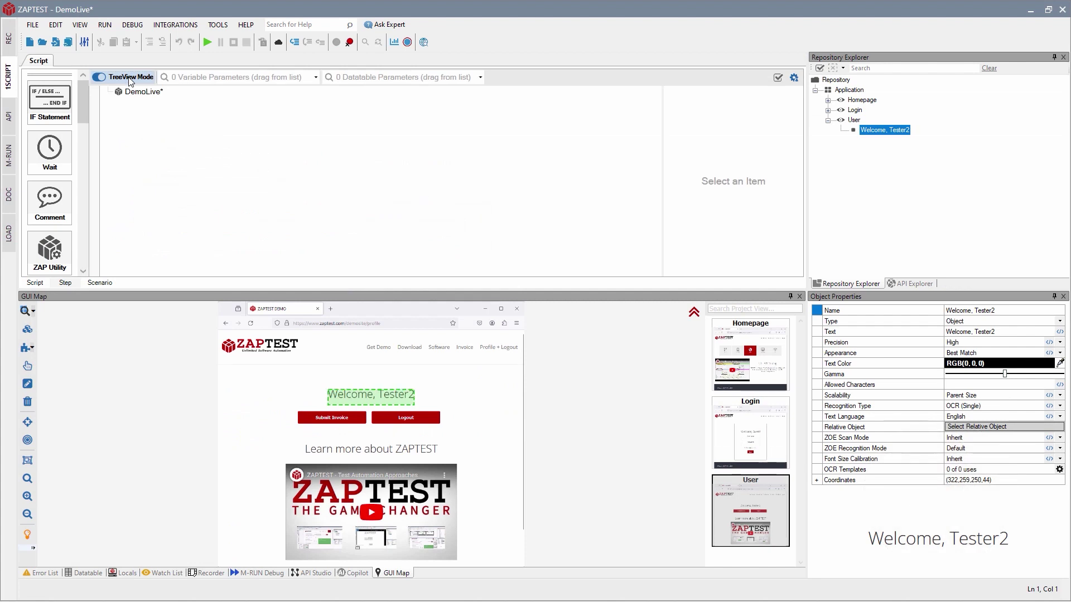
pyautogui.moveTo(857, 93); pyautogui.dragTo(728, 261)
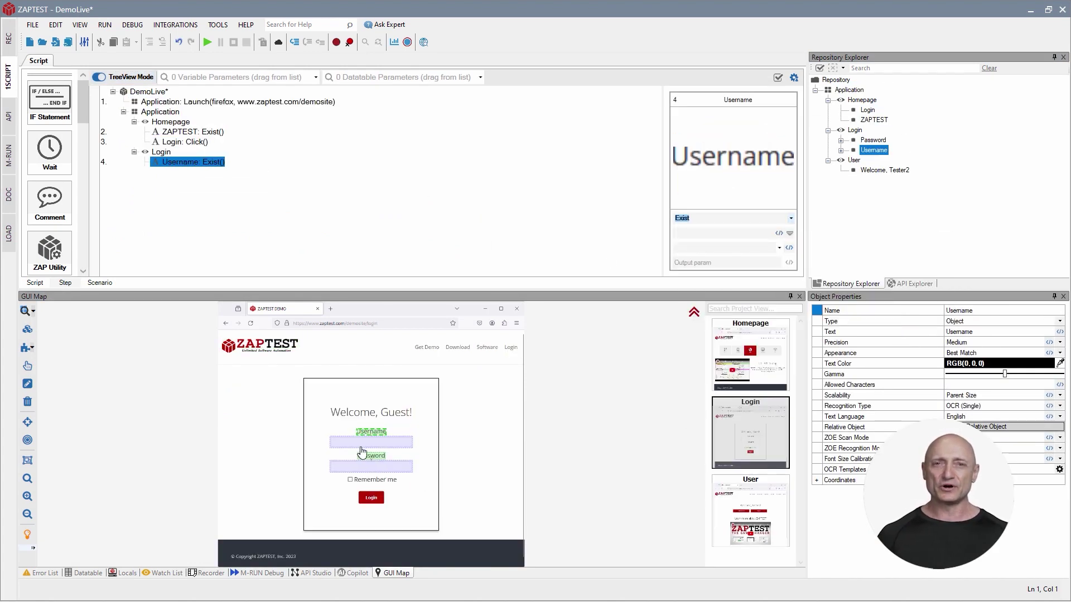
pyautogui.click(362, 445)
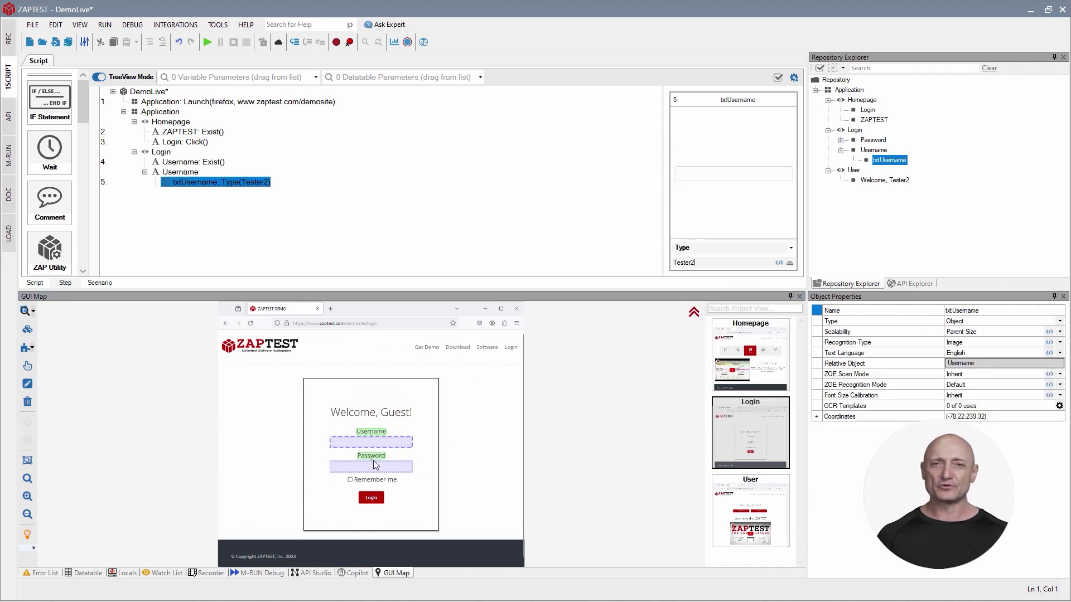
pyautogui.click(366, 468)
pyautogui.doubleClick(366, 468)
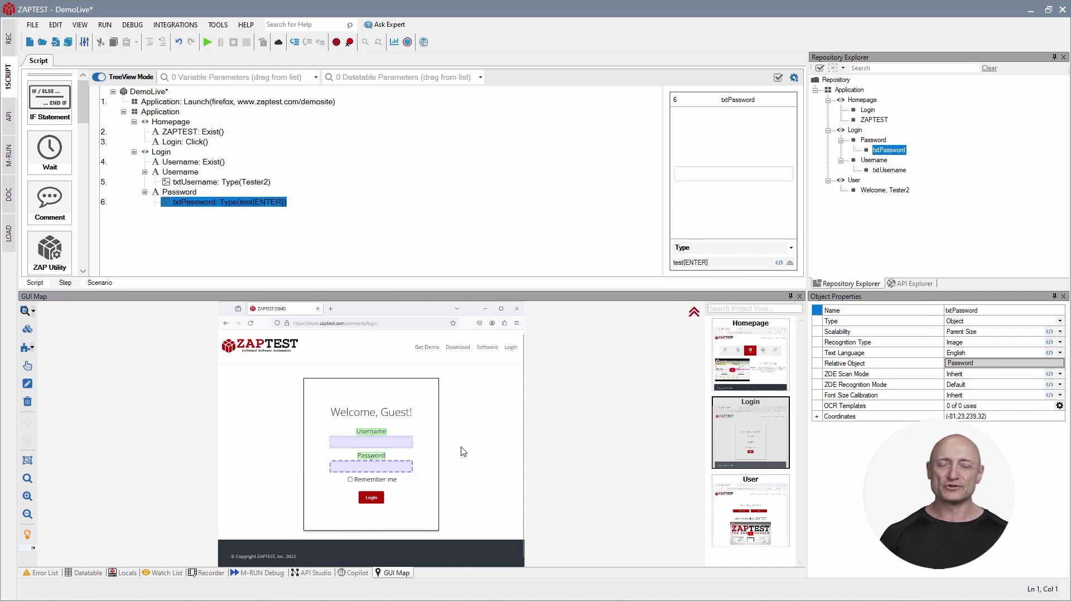
pyautogui.click(756, 495)
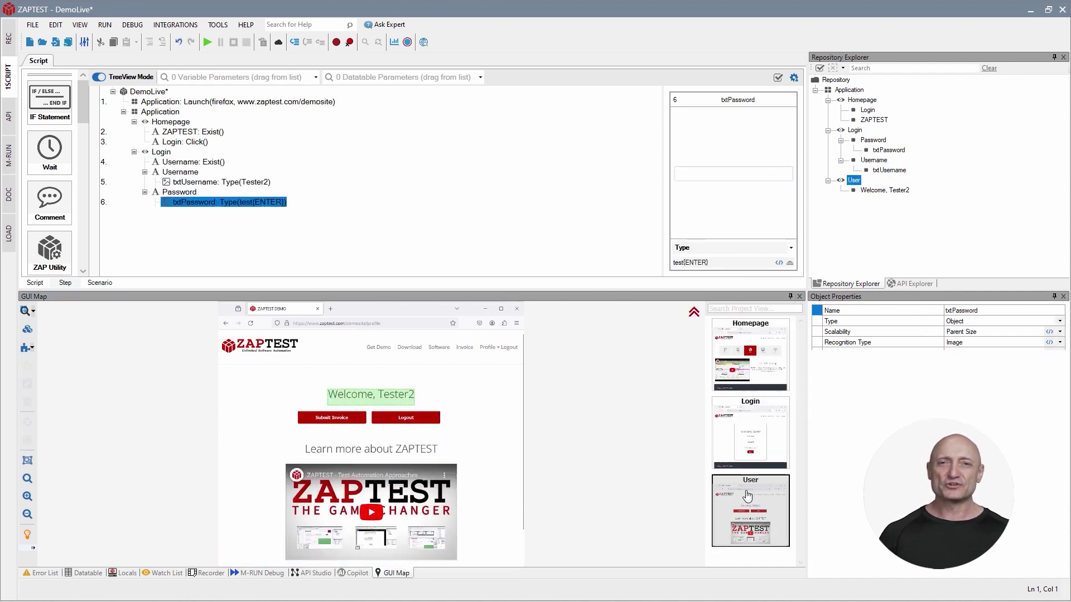
pyautogui.click(347, 400)
# Cycle through flow, code and tree views, then run the DemoLive script and open its HTML report.
pyautogui.click(127, 77)
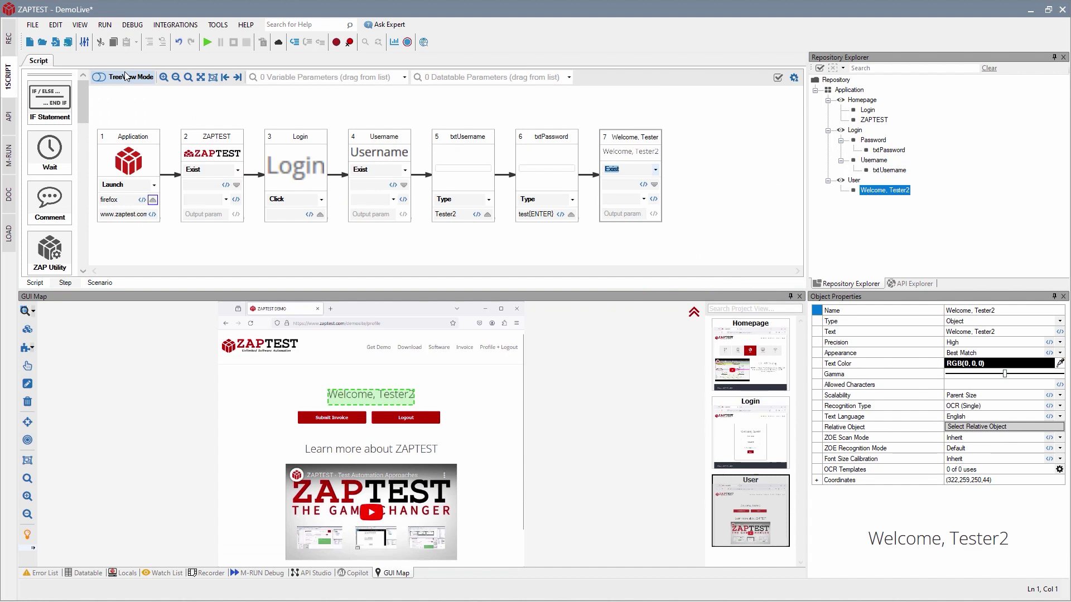
pyautogui.click(34, 284)
pyautogui.click(559, 332)
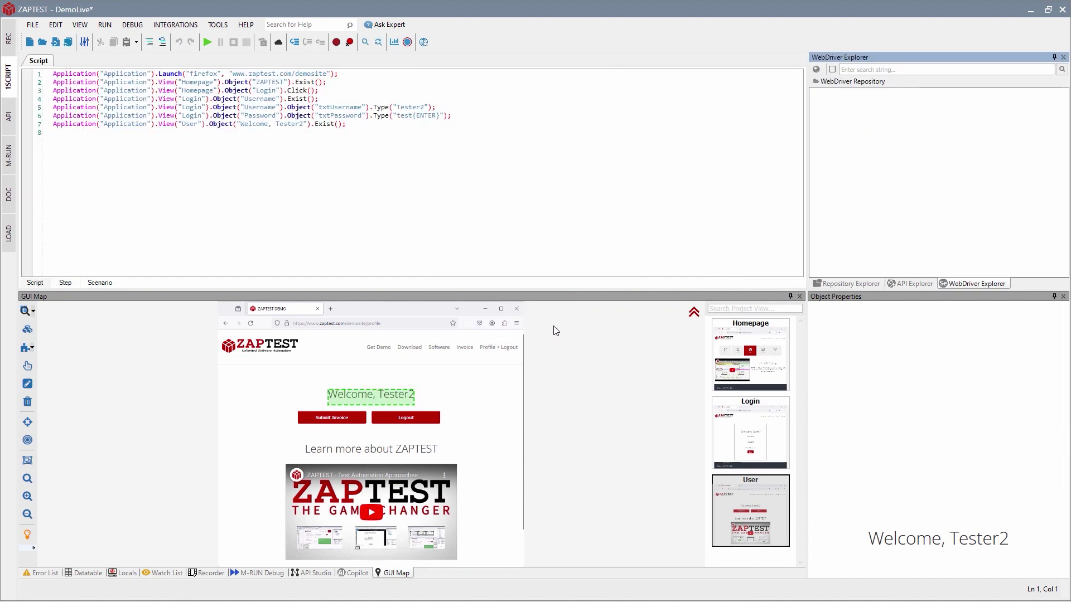
pyautogui.click(85, 43)
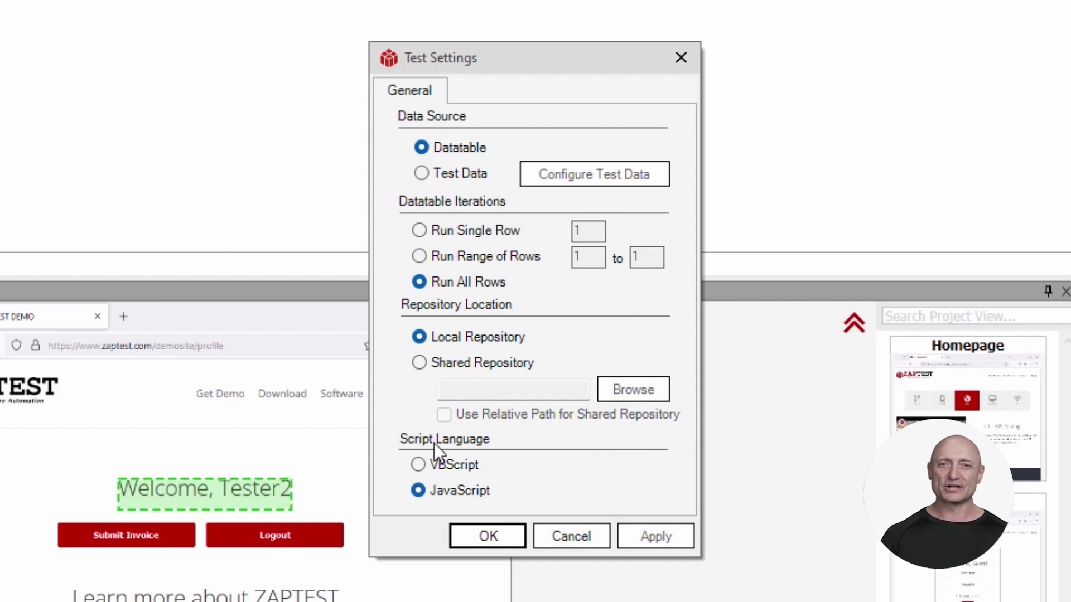
pyautogui.click(550, 533)
pyautogui.click(133, 78)
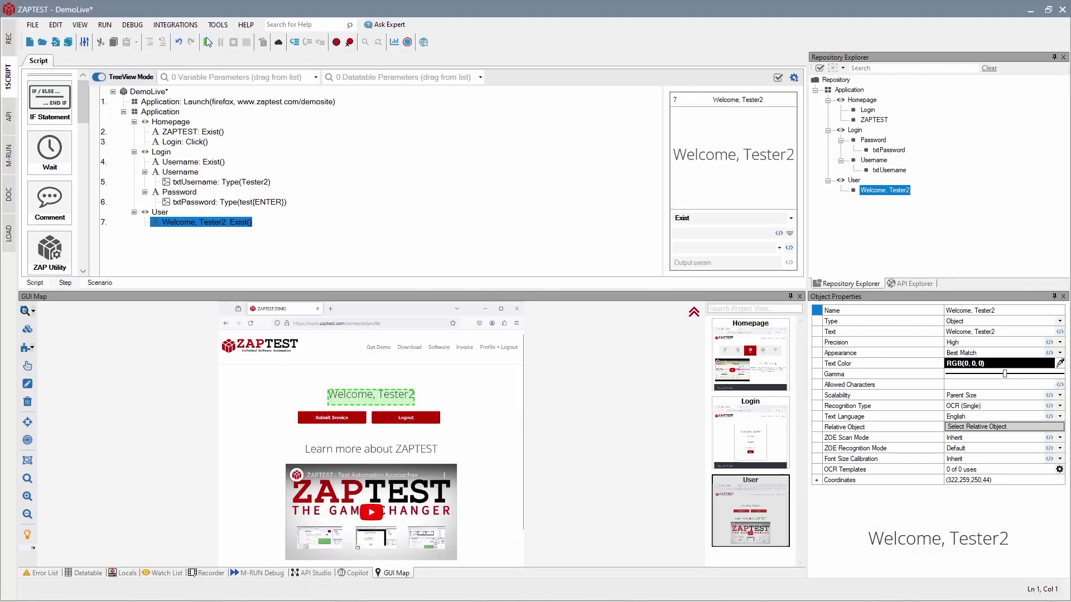
pyautogui.click(206, 42)
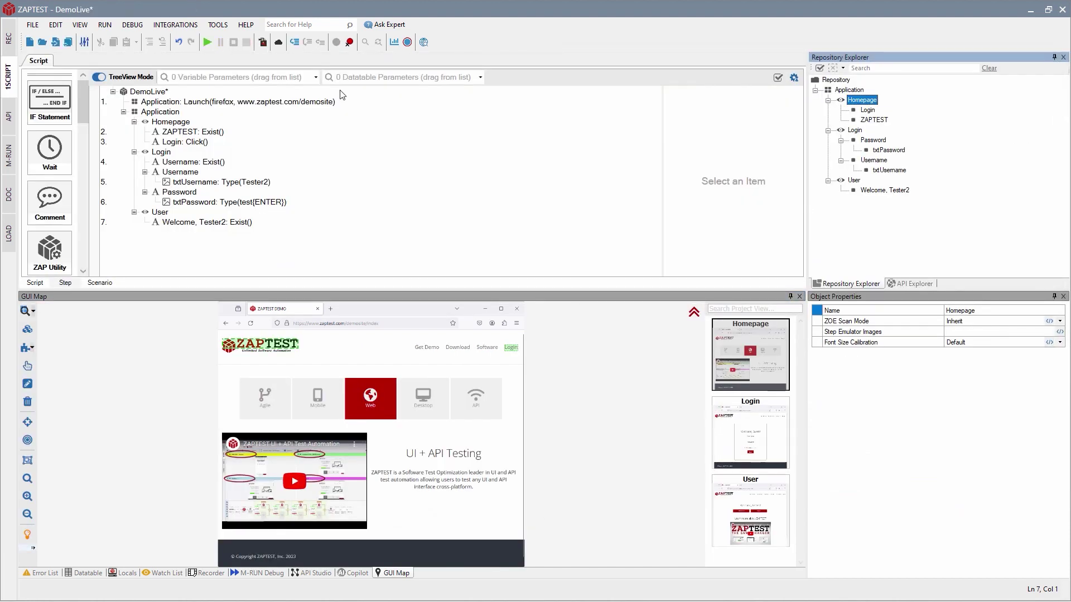
pyautogui.click(262, 43)
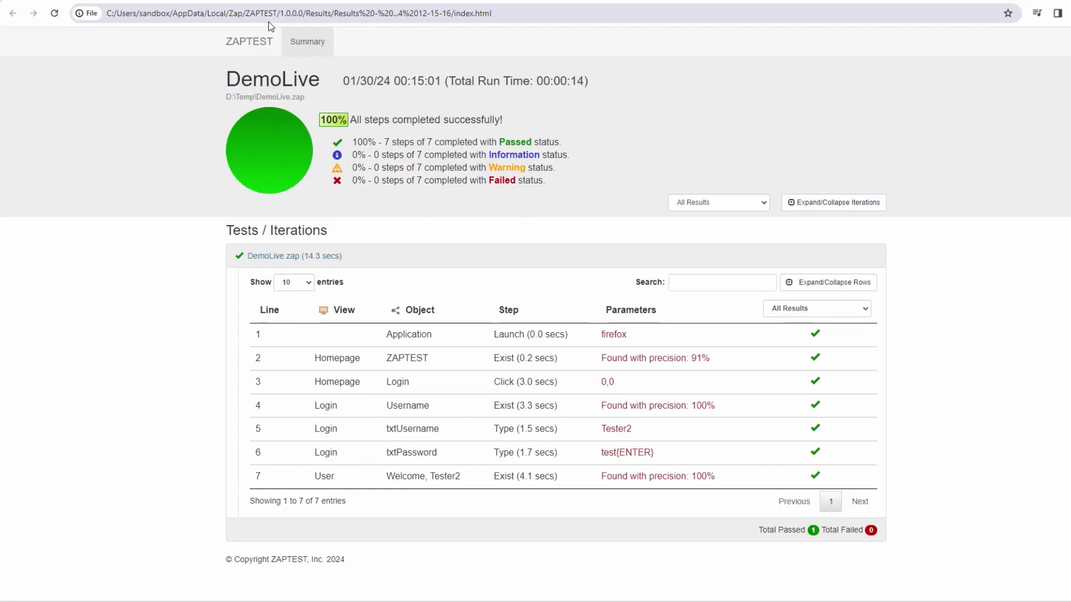
# Expand every row of the DemoLive report to show each step's screenshot.
pyautogui.click(836, 283)
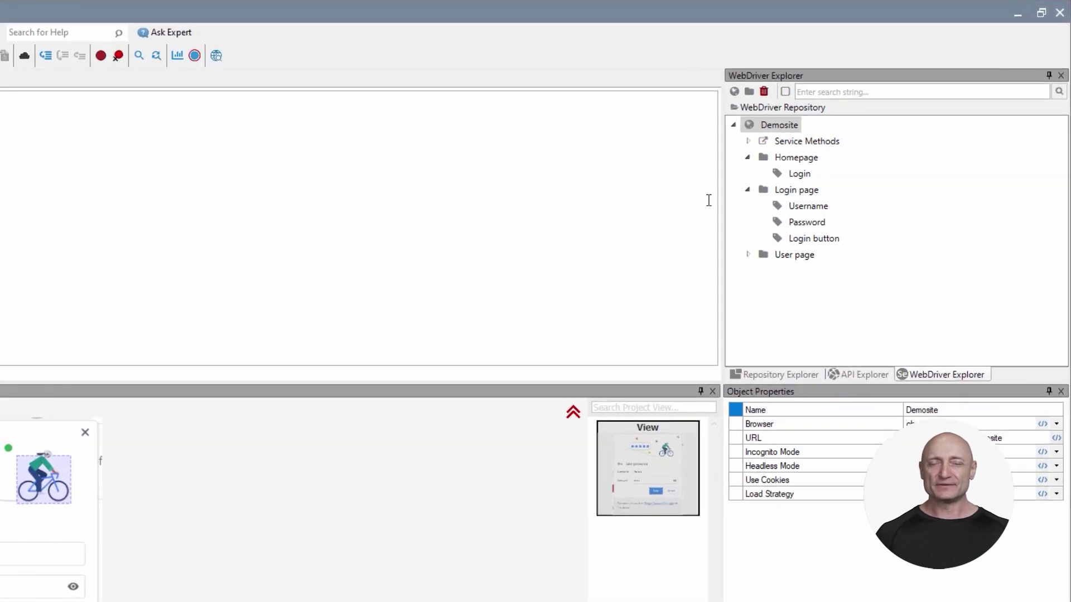
# Inspect the properties of the Login element and the Demosite session in the WebDriver repository.
pyautogui.click(792, 126)
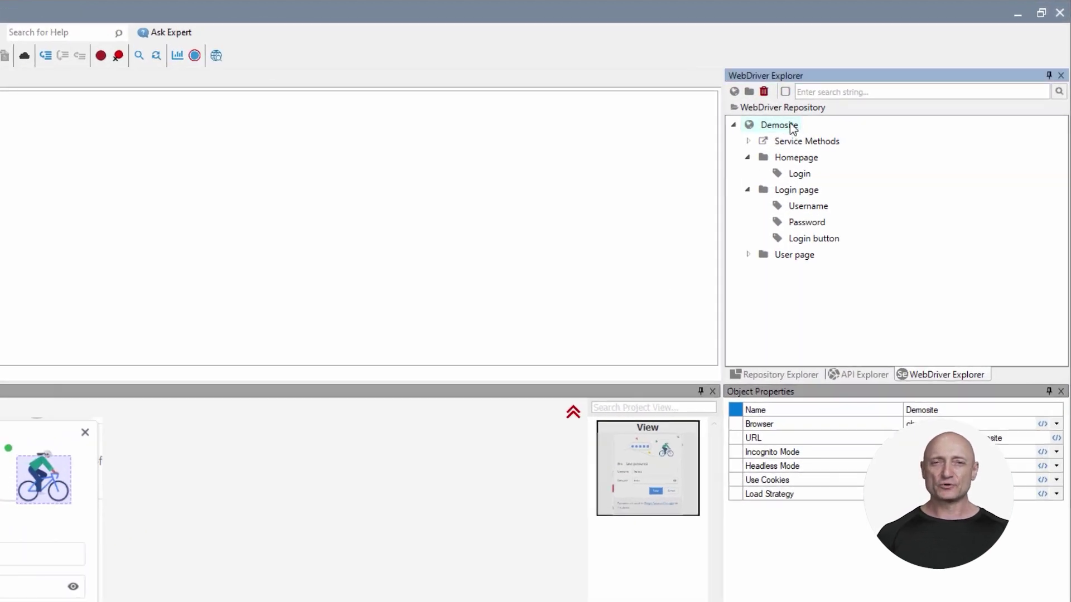
pyautogui.click(801, 177)
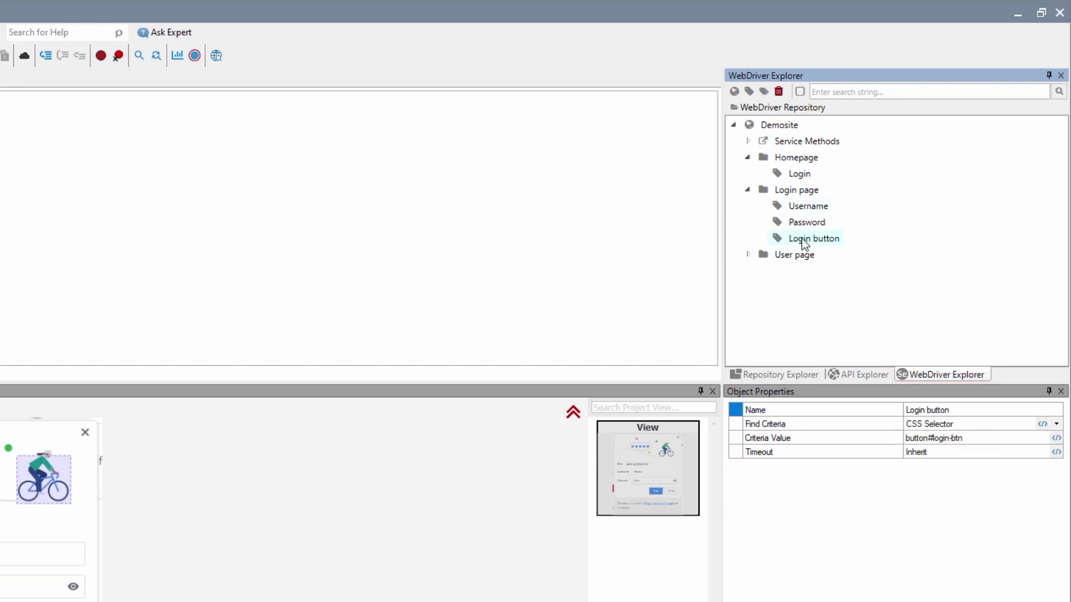
pyautogui.click(785, 126)
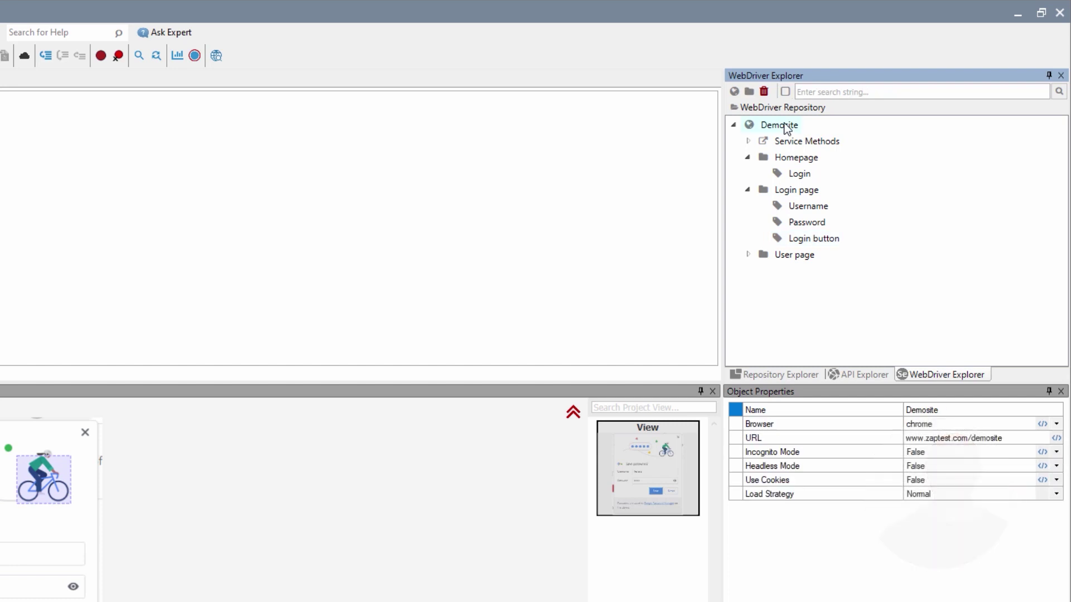
pyautogui.rightClick(786, 127)
pyautogui.click(815, 154)
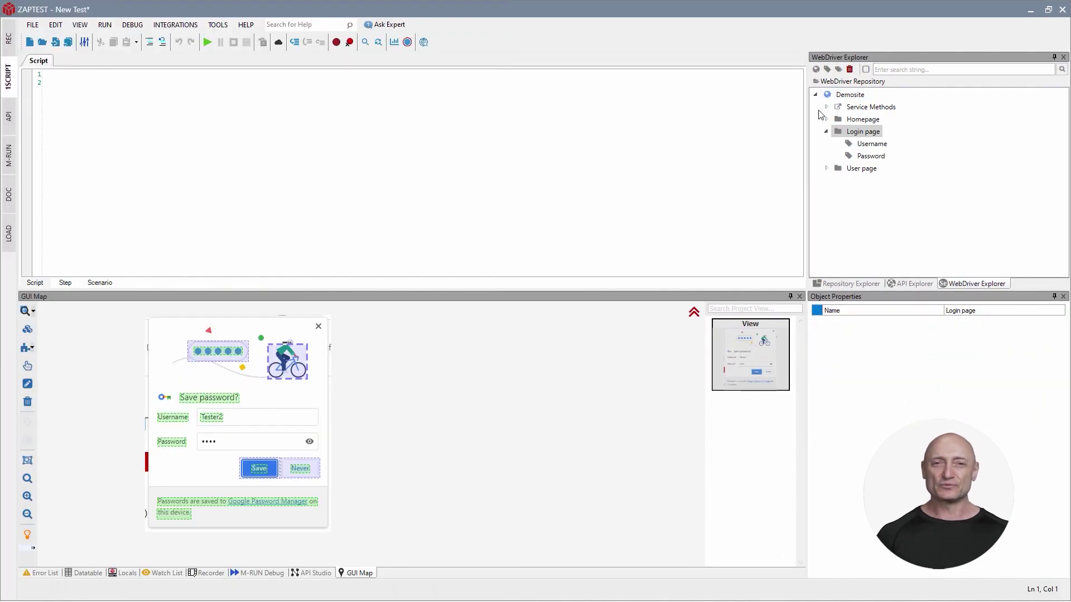
# Add a 'Login button' element to the Login page group via inspector mode, then highlight the homepage Login link.
pyautogui.rightClick(847, 99)
pyautogui.click(882, 131)
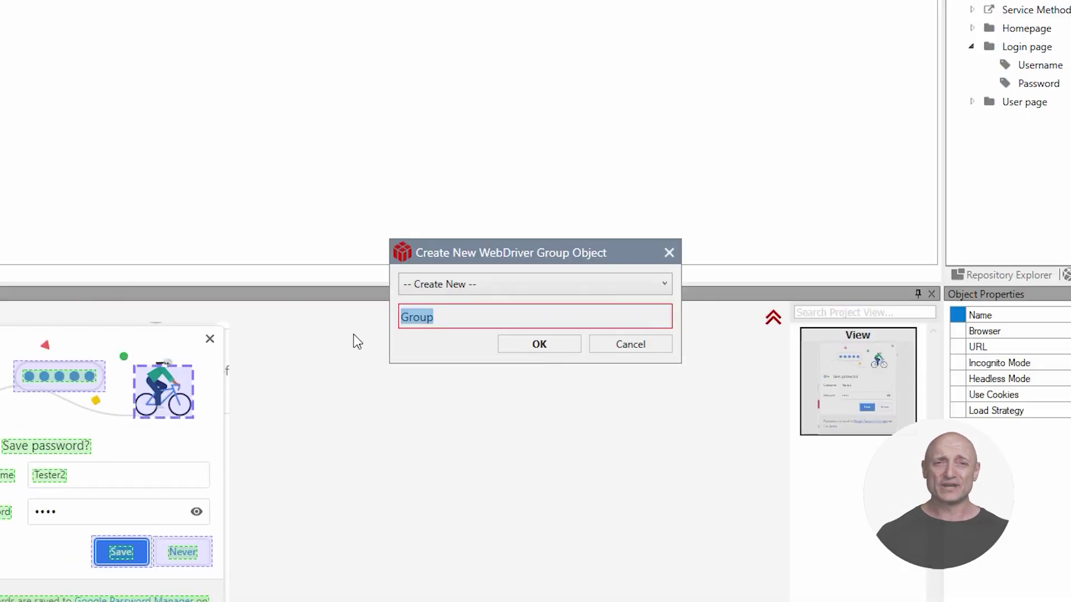
pyautogui.click(542, 292)
pyautogui.click(506, 315)
pyautogui.click(509, 337)
pyautogui.write('Login button')
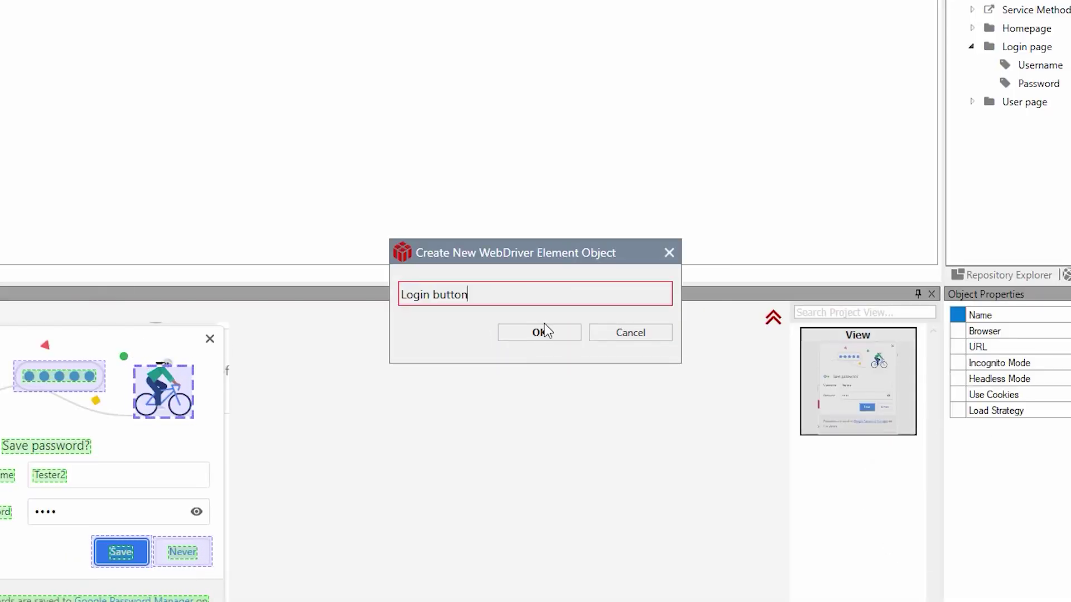
pyautogui.click(542, 338)
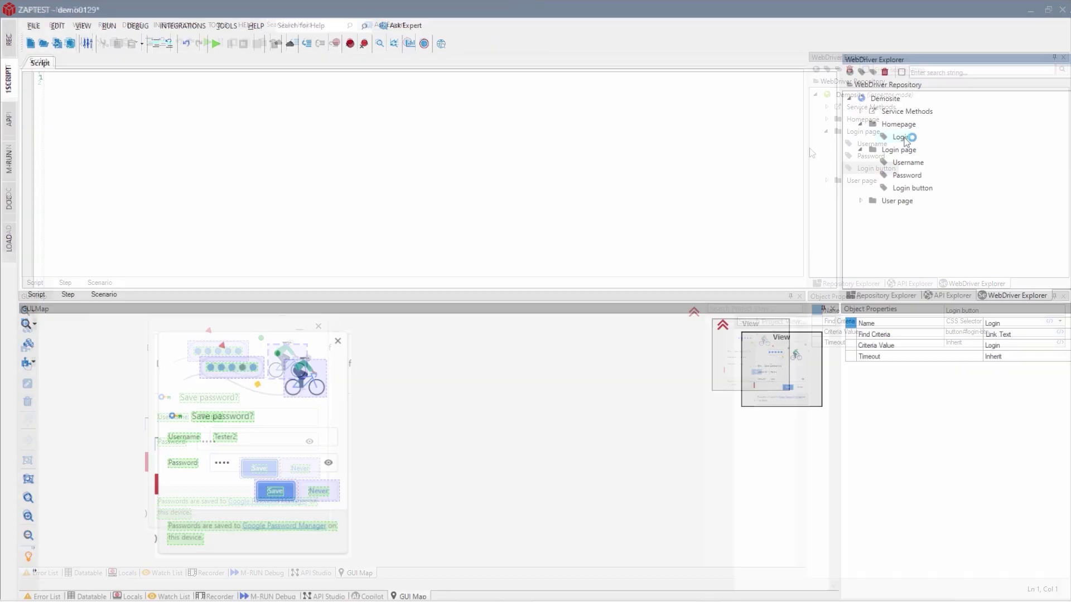
pyautogui.rightClick(866, 131)
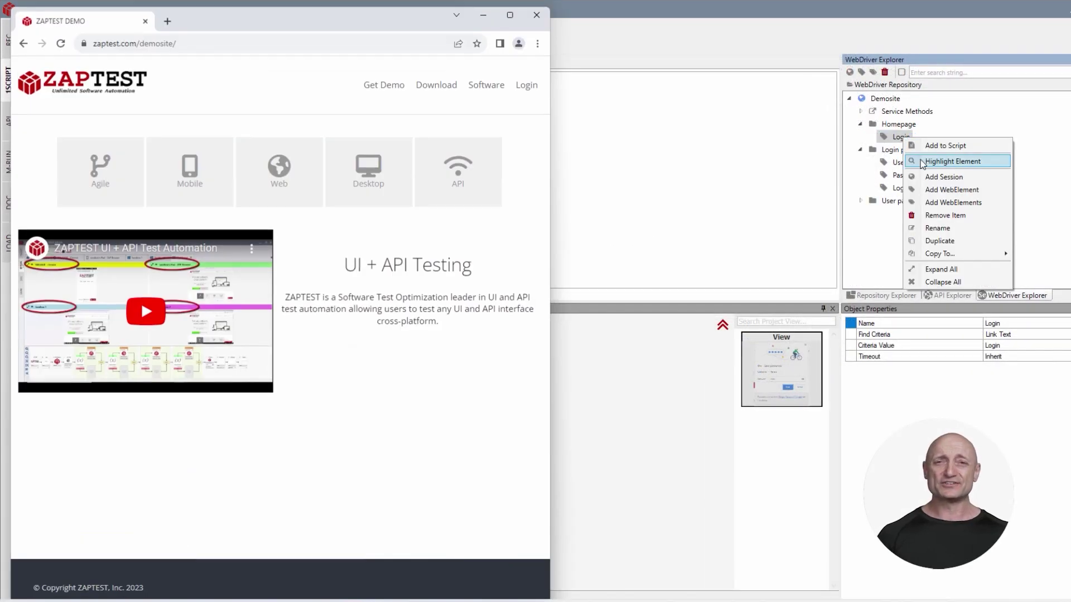
pyautogui.click(922, 162)
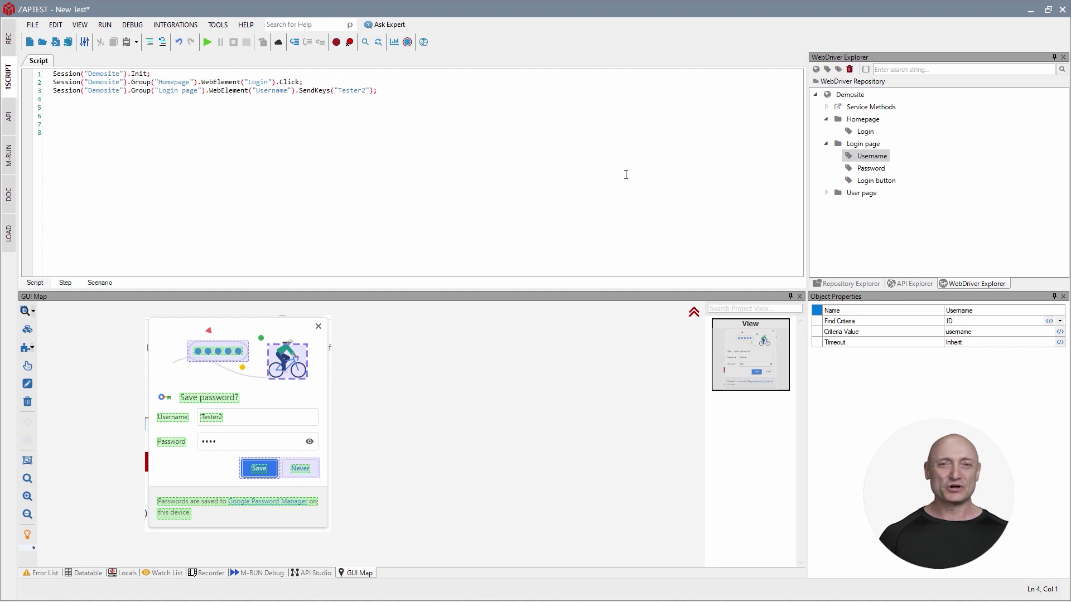
# Add password entry, Login button Click and welcome-exists steps, then expand the report rows after running.
pyautogui.click(873, 168)
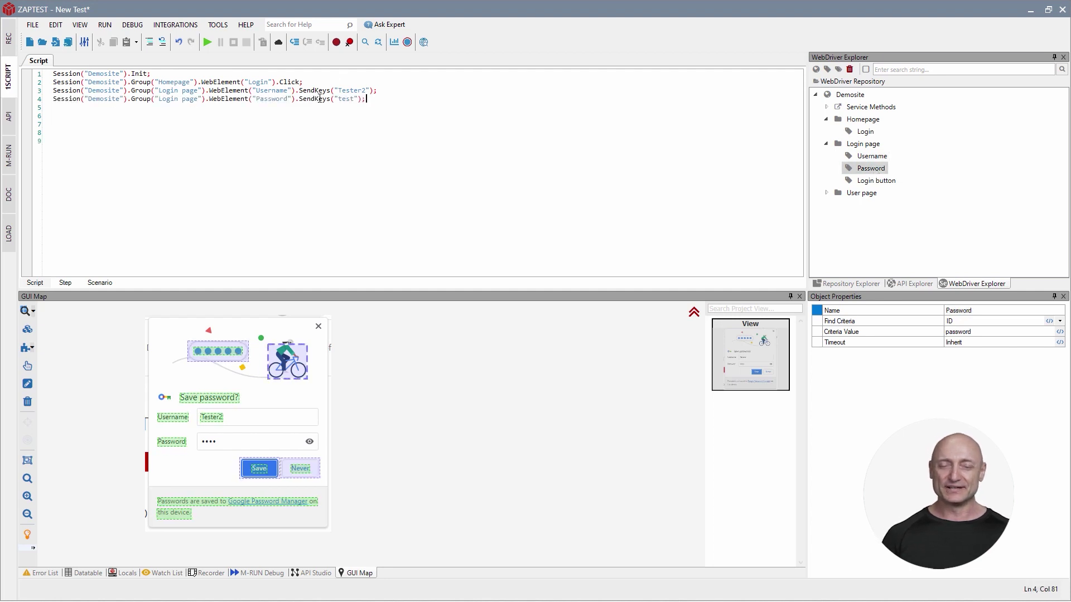
pyautogui.click(876, 181)
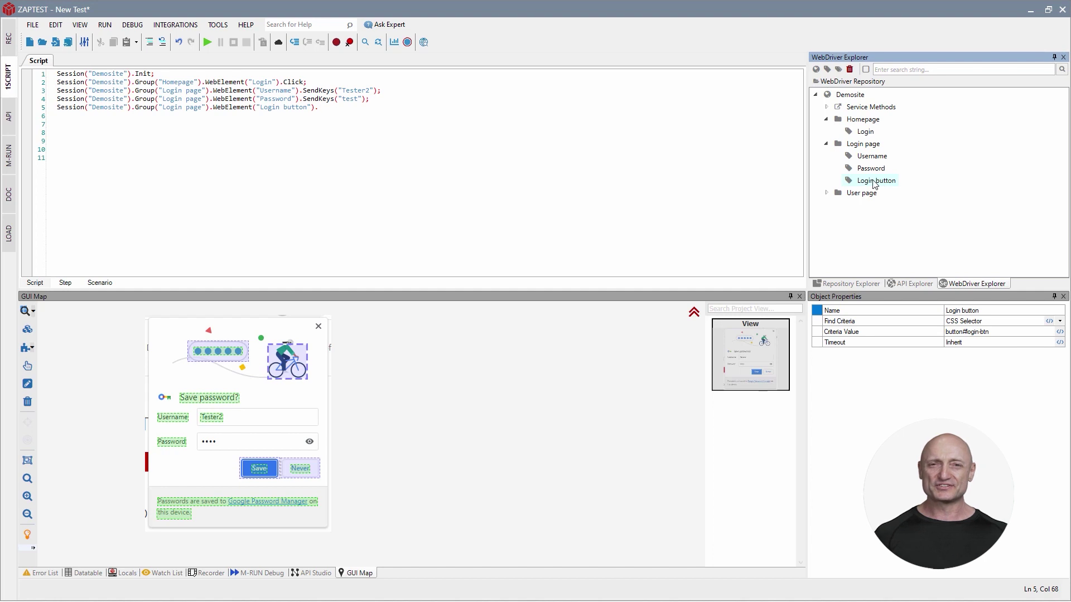
pyautogui.write('Click;')
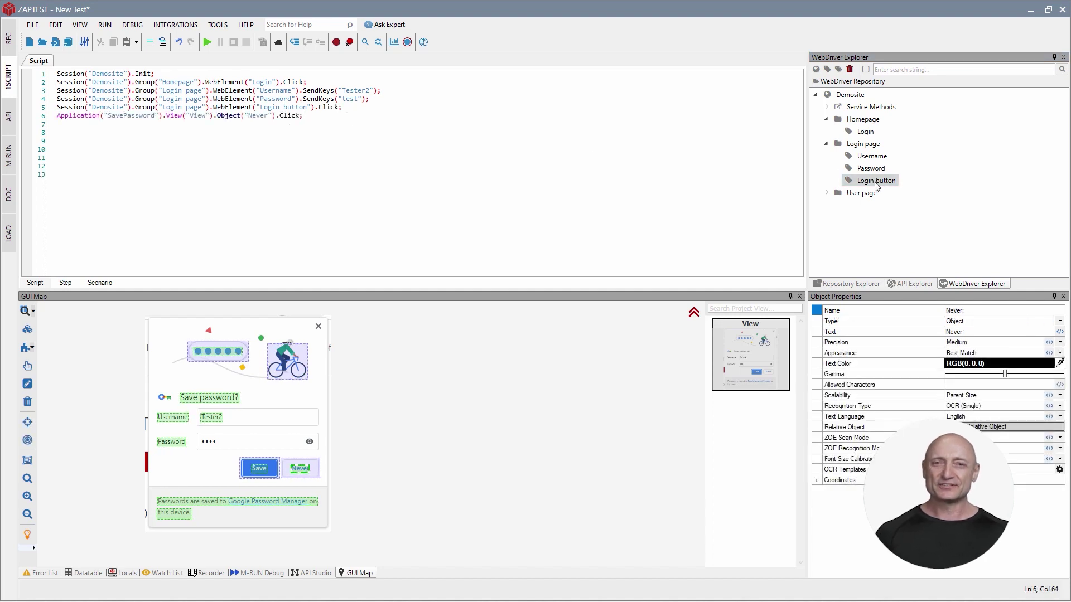
pyautogui.click(826, 193)
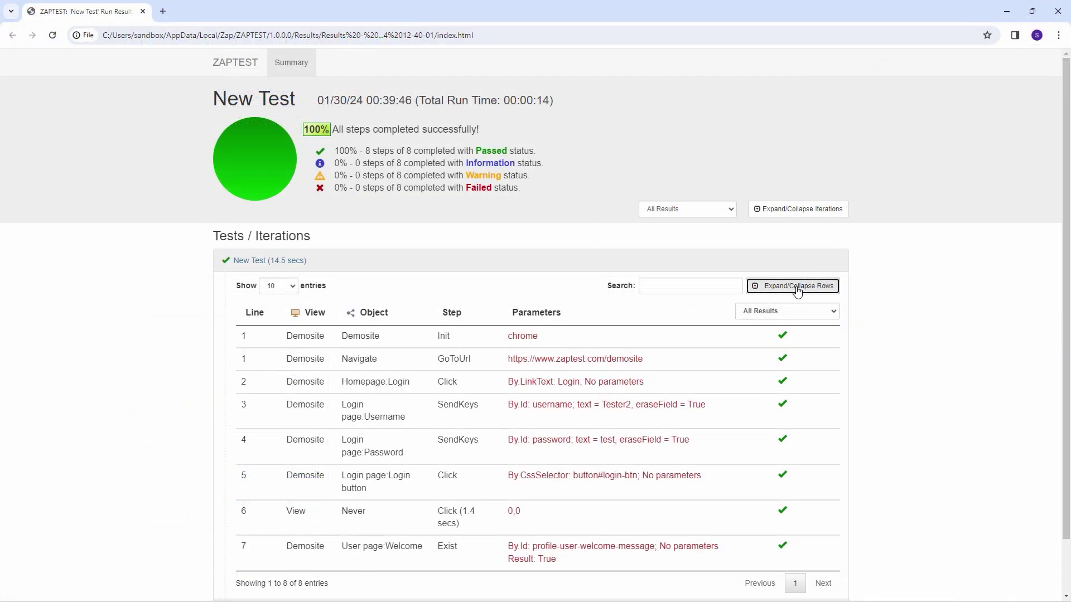
pyautogui.click(797, 287)
pyautogui.scroll(-3, 885, 329)
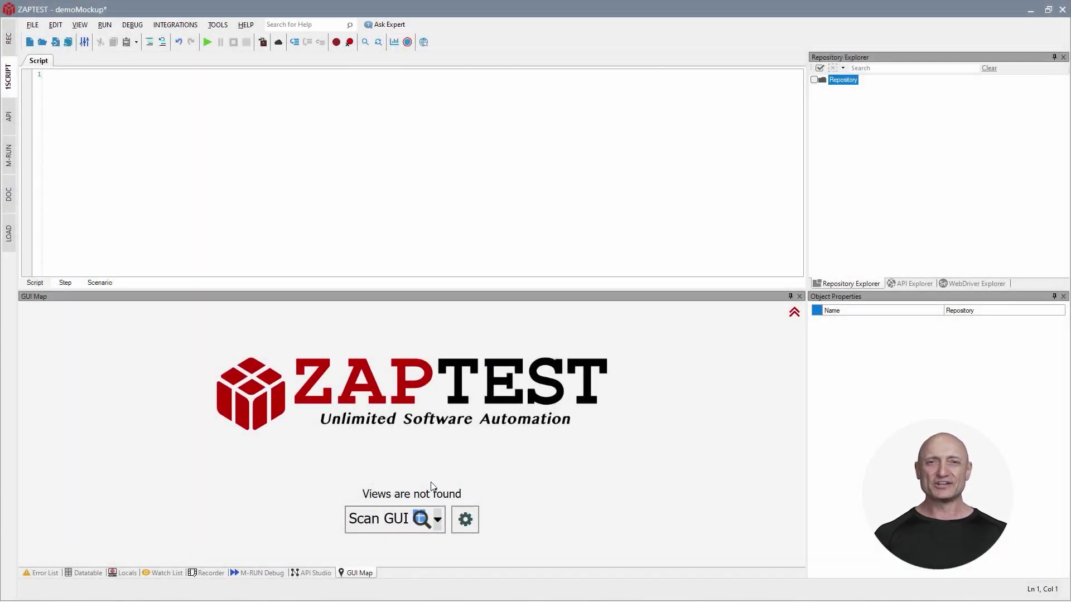
# Scan the homepage mock-up into a new 'zap' application as view Home, keeping only ZAPTEST and Login objects.
pyautogui.click(389, 522)
pyautogui.click(407, 272)
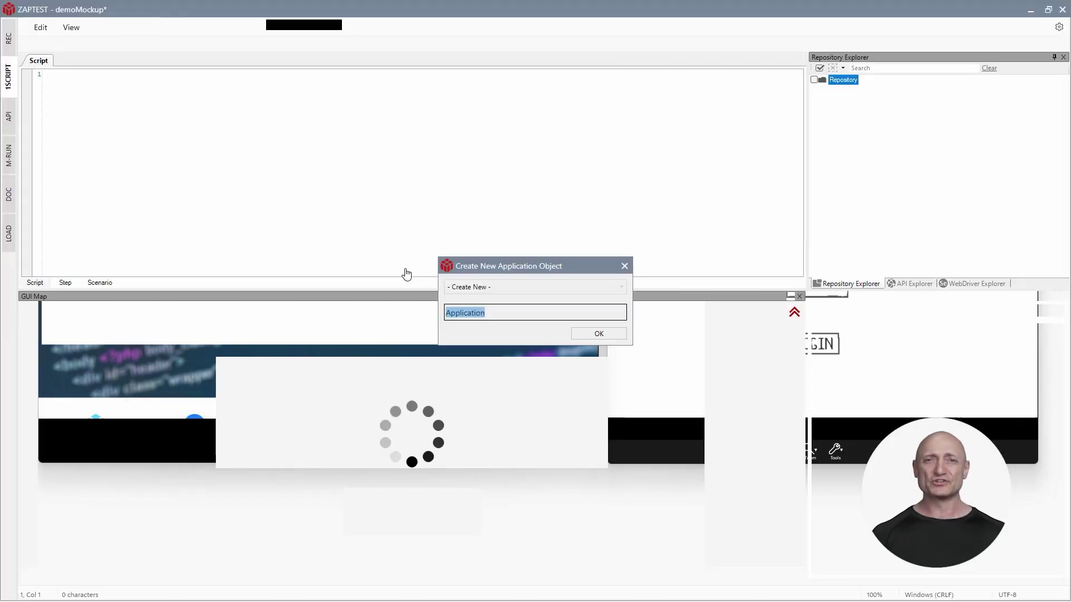
pyautogui.write('zap')
pyautogui.press('Return')
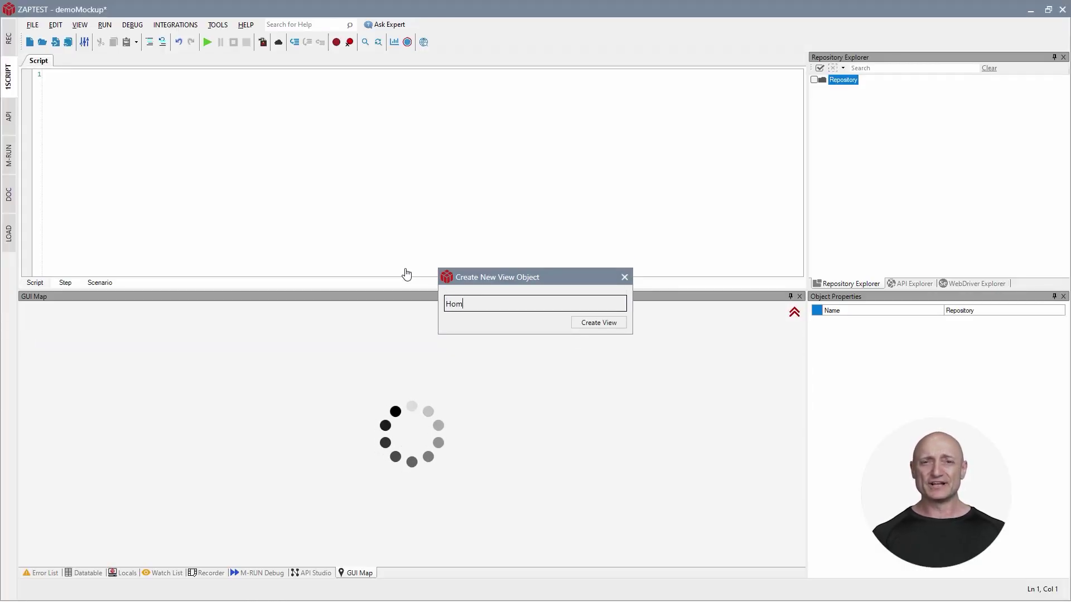
pyautogui.press('Return')
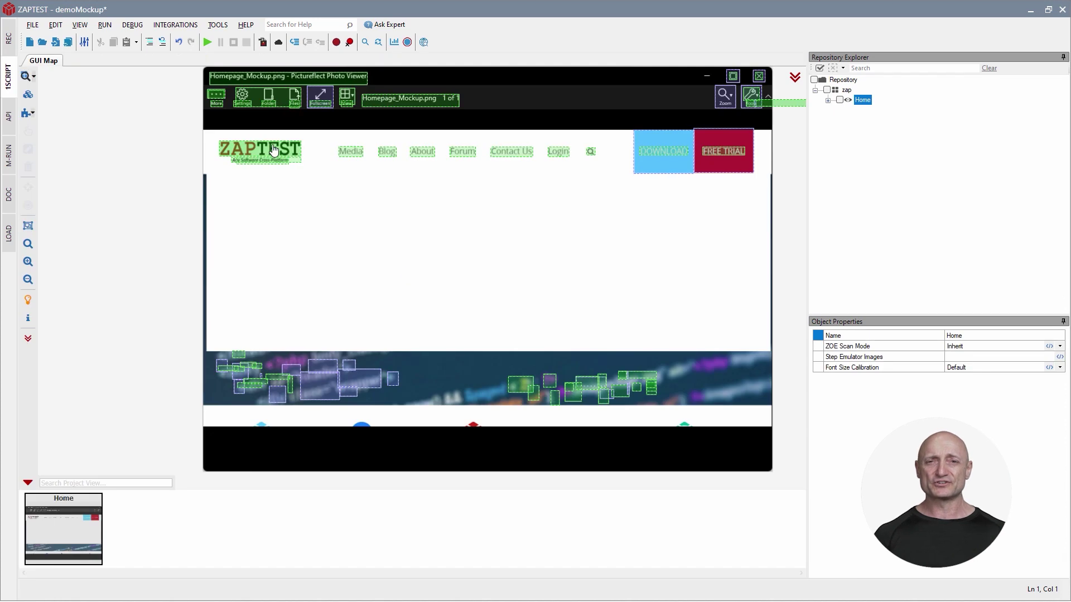
pyautogui.click(273, 151)
pyautogui.click(561, 156)
pyautogui.click(833, 67)
pyautogui.click(549, 327)
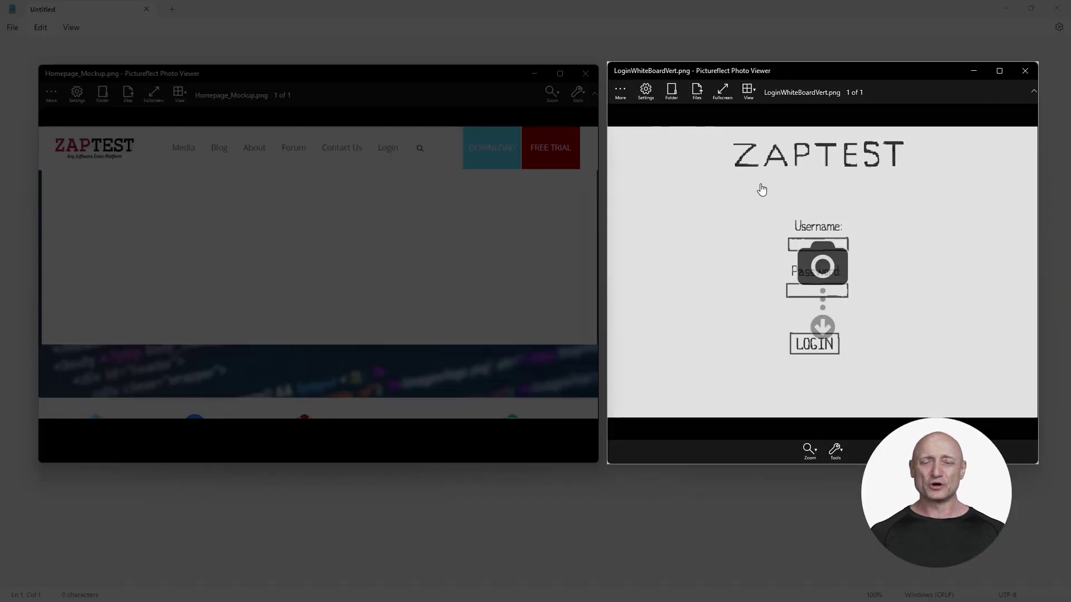
# Scan the login mock-up into 'zap' as view Login, keeping the Username object and deleting 32 others.
pyautogui.click(760, 188)
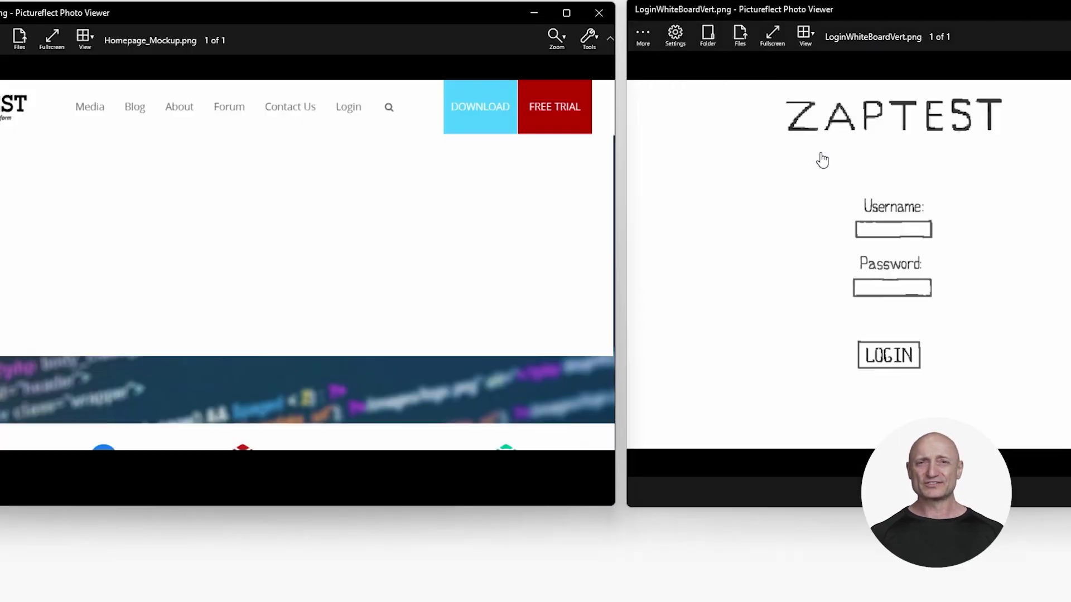
pyautogui.click(615, 280)
pyautogui.click(586, 299)
pyautogui.click(614, 351)
pyautogui.write('Login')
pyautogui.click(610, 338)
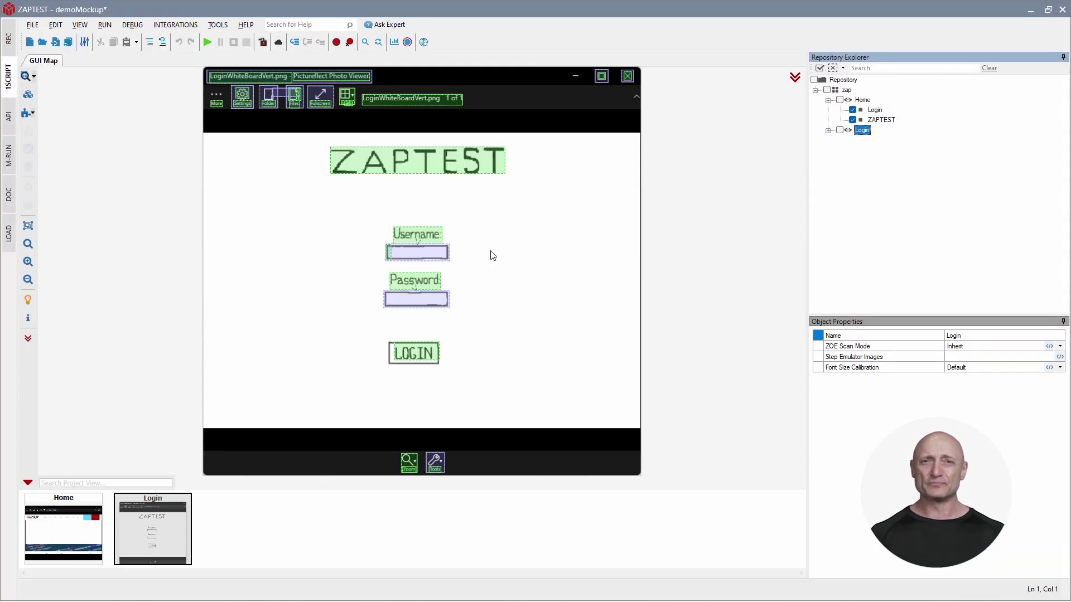
pyautogui.click(432, 239)
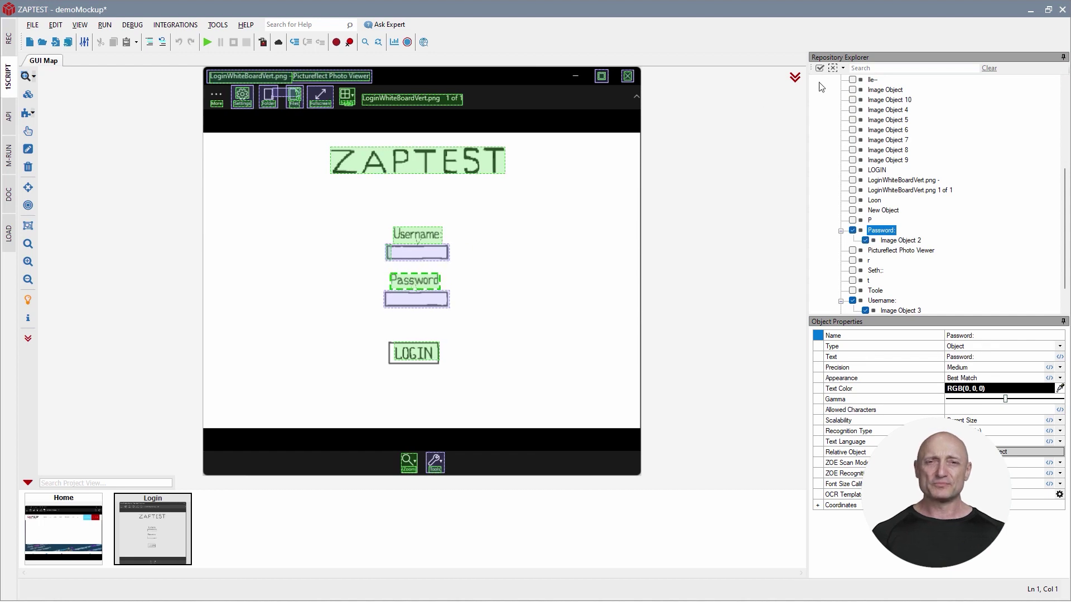
pyautogui.click(833, 68)
pyautogui.click(546, 329)
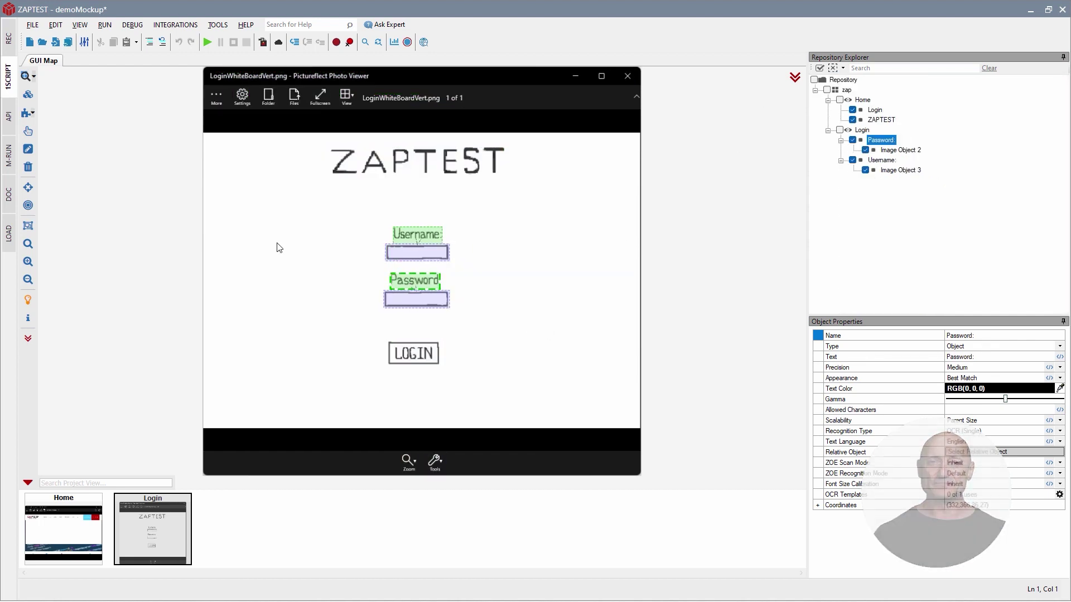
# Add a 'Welcome' object below the ZAPTEST heading with its expected welcome text including the test username.
pyautogui.click(27, 116)
pyautogui.write('Welcome')
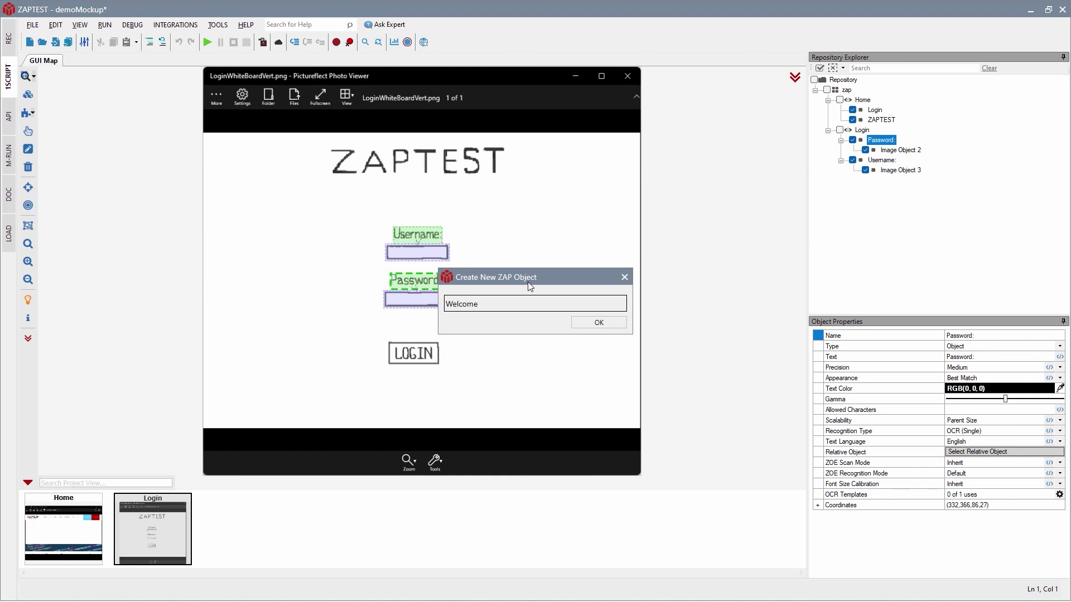
pyautogui.click(591, 324)
pyautogui.moveTo(301, 126); pyautogui.dragTo(332, 200)
pyautogui.click(1016, 356)
pyautogui.write(', Tester2')
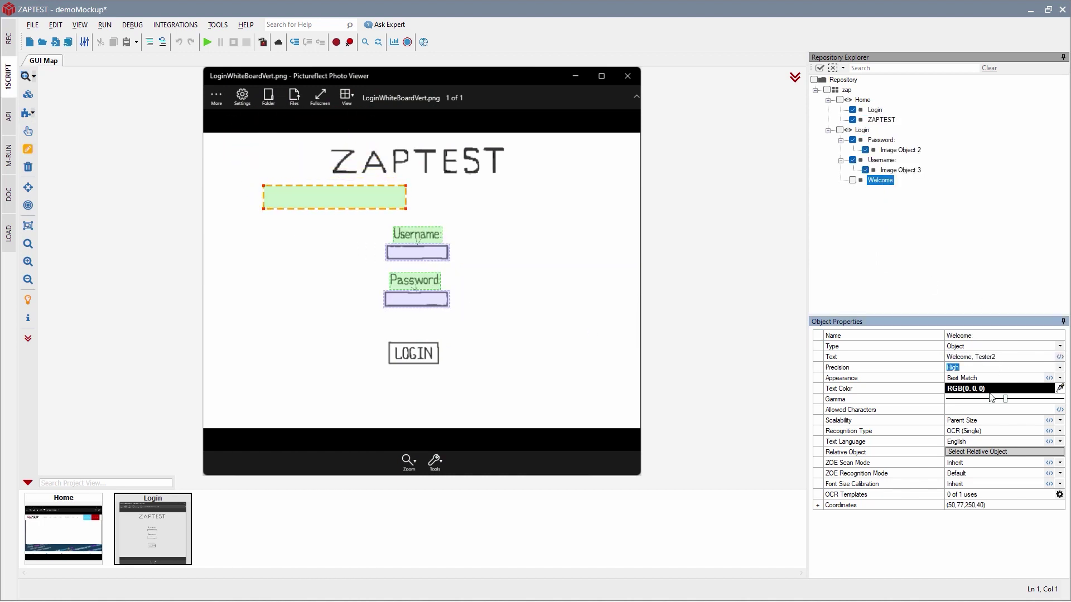
pyautogui.click(794, 78)
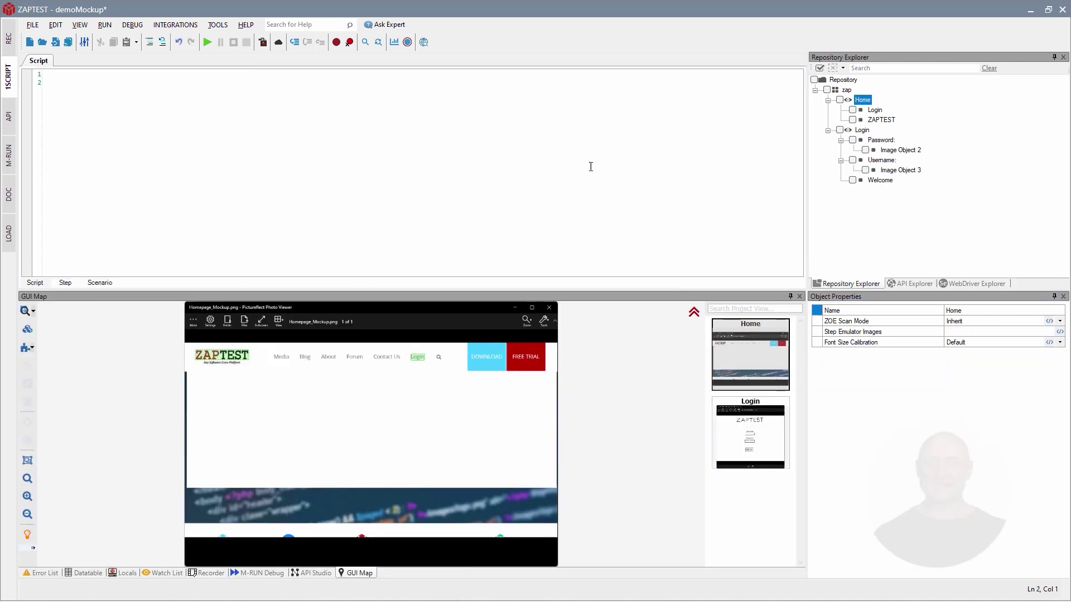
# Add script lines checking the ZAPTEST logo exists and clicking the Login object.
pyautogui.click(881, 119)
pyautogui.moveTo(881, 120); pyautogui.dragTo(167, 82)
pyautogui.write('.')
pyautogui.doubleClick(260, 100)
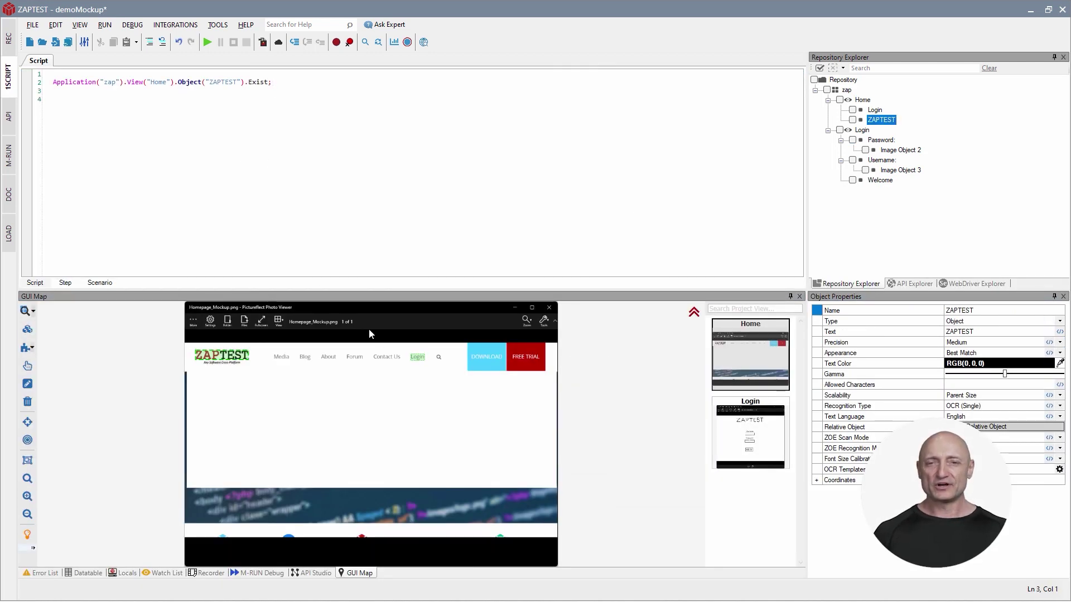
pyautogui.moveTo(875, 110); pyautogui.dragTo(53, 90)
pyautogui.write('.')
pyautogui.doubleClick(289, 105)
# Add lines checking the Username object exists and typing the test username into the username field.
pyautogui.click(750, 432)
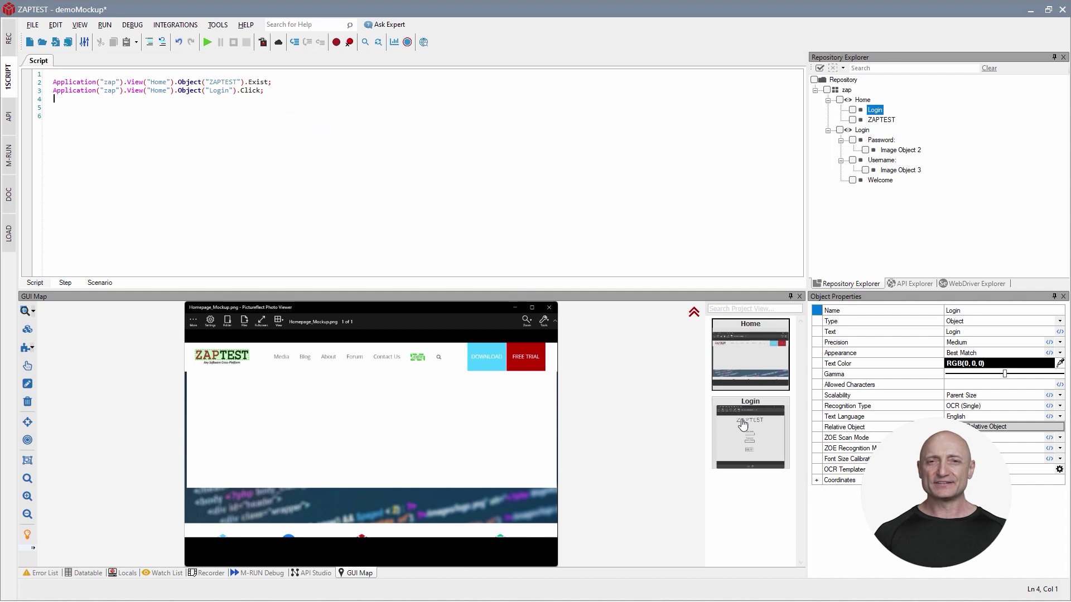
pyautogui.moveTo(368, 410); pyautogui.dragTo(53, 99)
pyautogui.write('.')
pyautogui.doubleClick(278, 119)
pyautogui.moveTo(368, 422); pyautogui.dragTo(53, 107)
pyautogui.write('.')
pyautogui.doubleClick(371, 138)
pyautogui.write('"Tester2");')
pyautogui.press('Return')
# Add lines typing the password with Enter into the password field and checking Welcome exists.
pyautogui.moveTo(363, 458); pyautogui.dragTo(53, 116)
pyautogui.write('.')
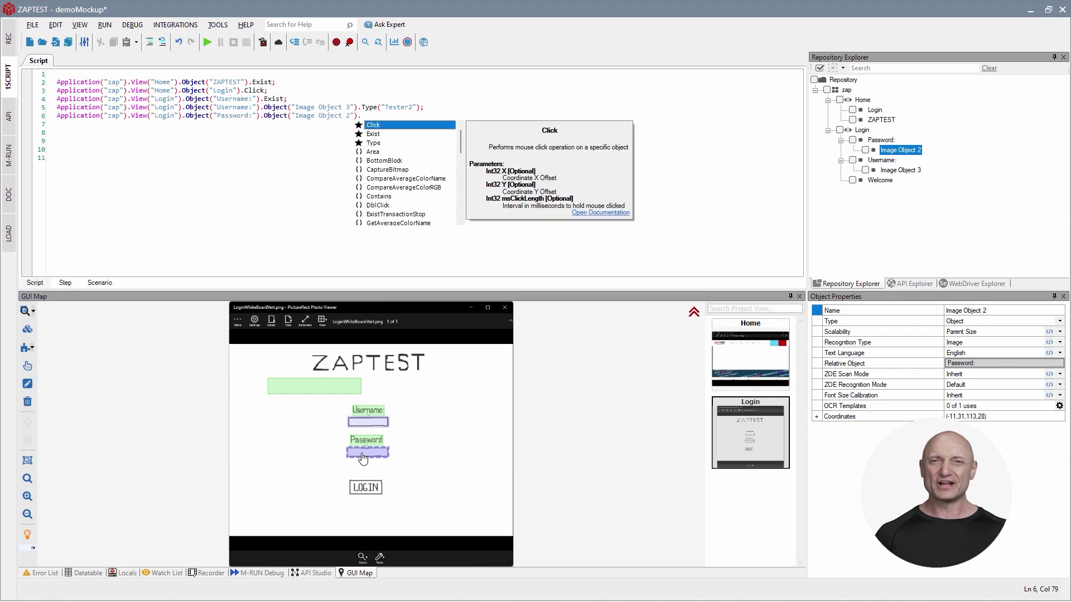
pyautogui.doubleClick(370, 147)
pyautogui.write('"test{ENTER}"')
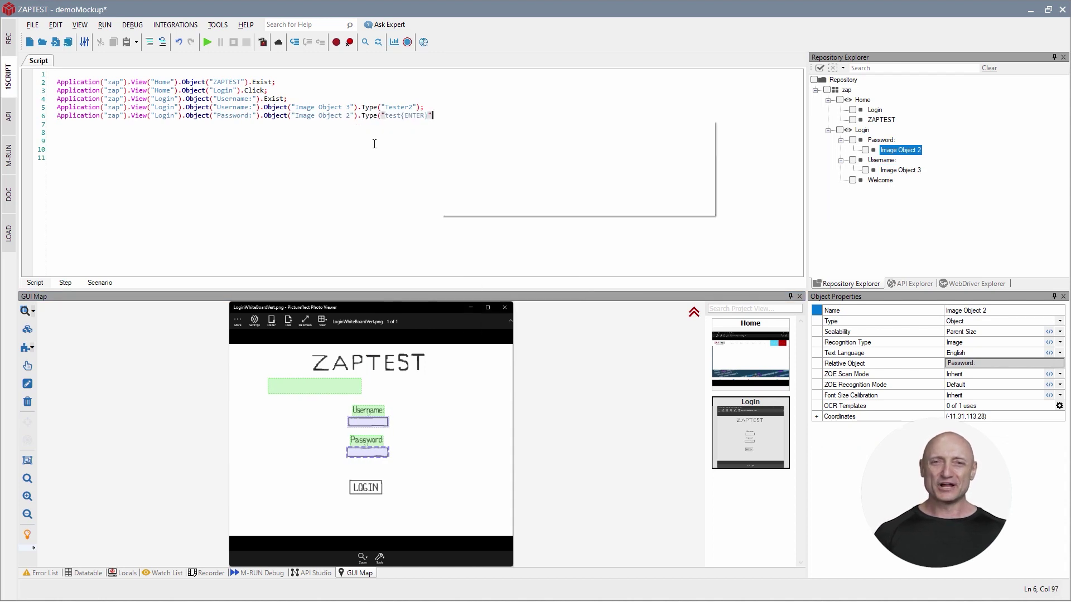
pyautogui.doubleClick(333, 388)
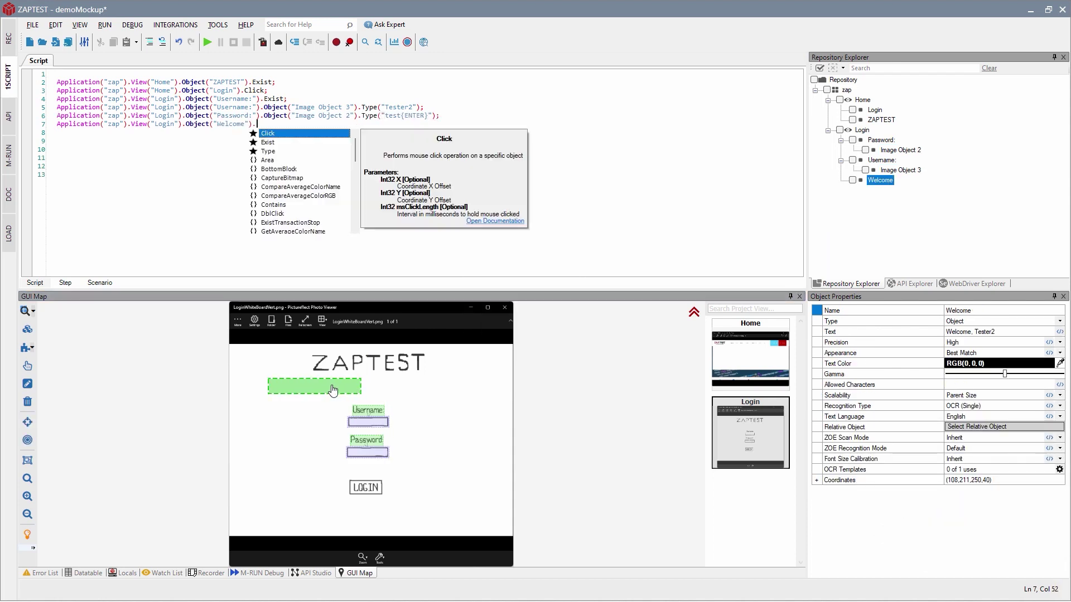
pyautogui.doubleClick(272, 142)
pyautogui.write(';')
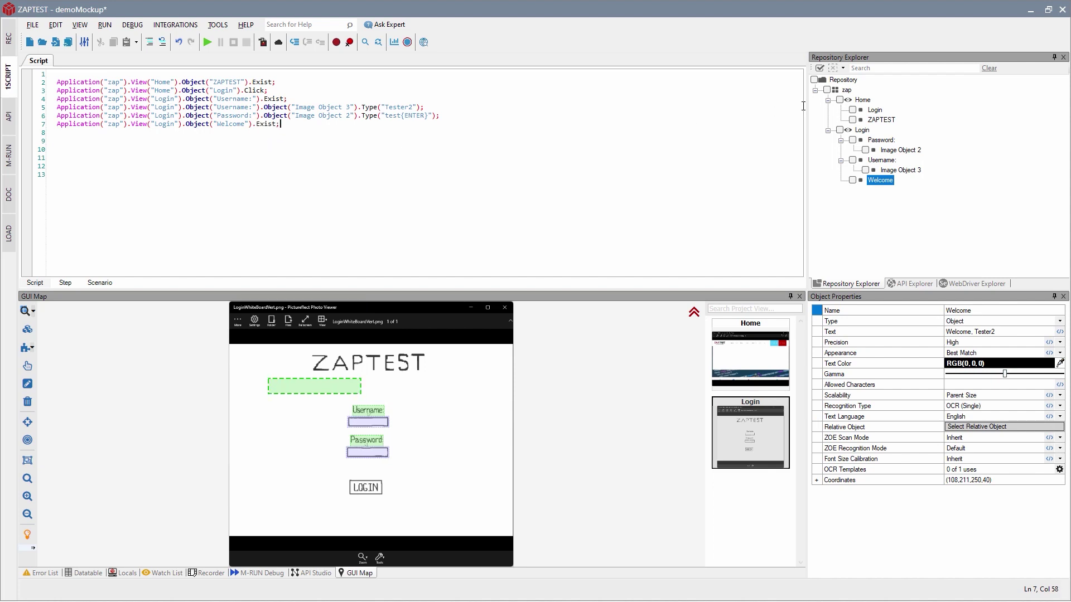
pyautogui.click(204, 73)
pyautogui.write('.')
pyautogui.doubleClick(146, 101)
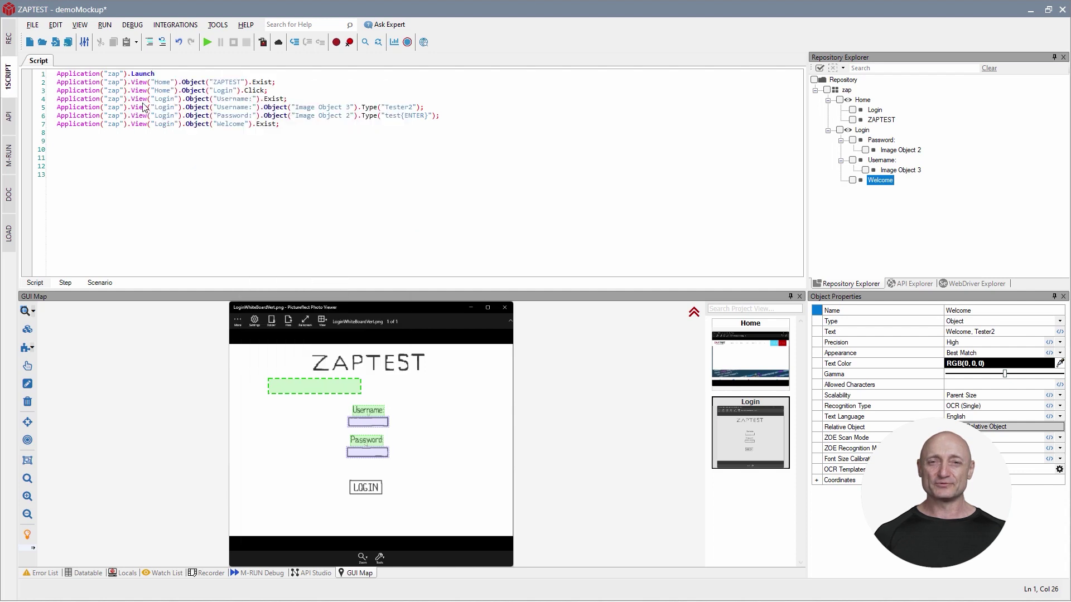
pyautogui.write('("firefox",')
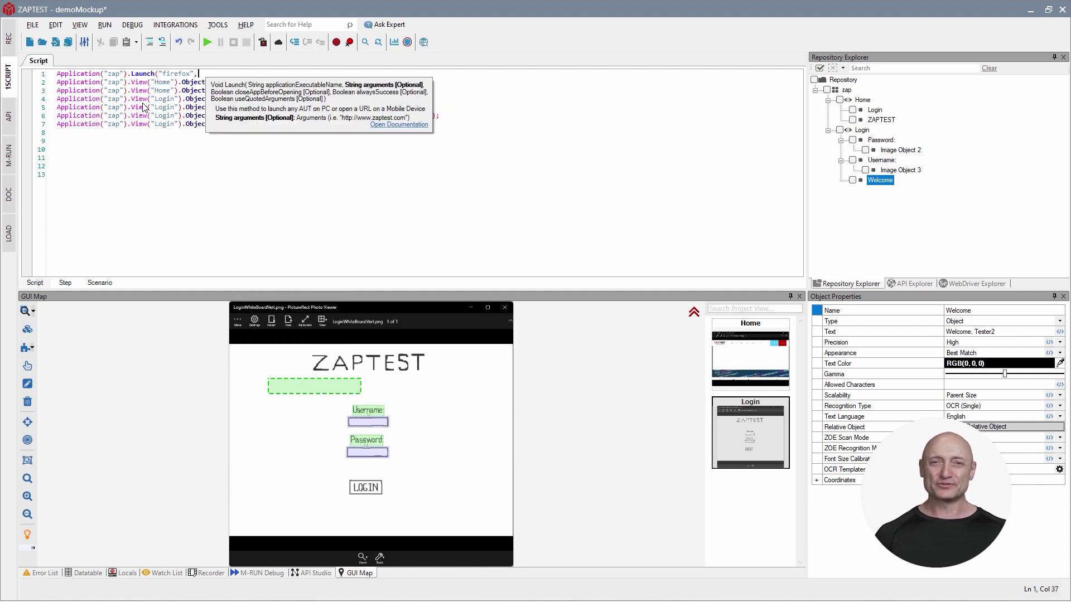
pyautogui.write('"www.zaptest.com/demosite"')
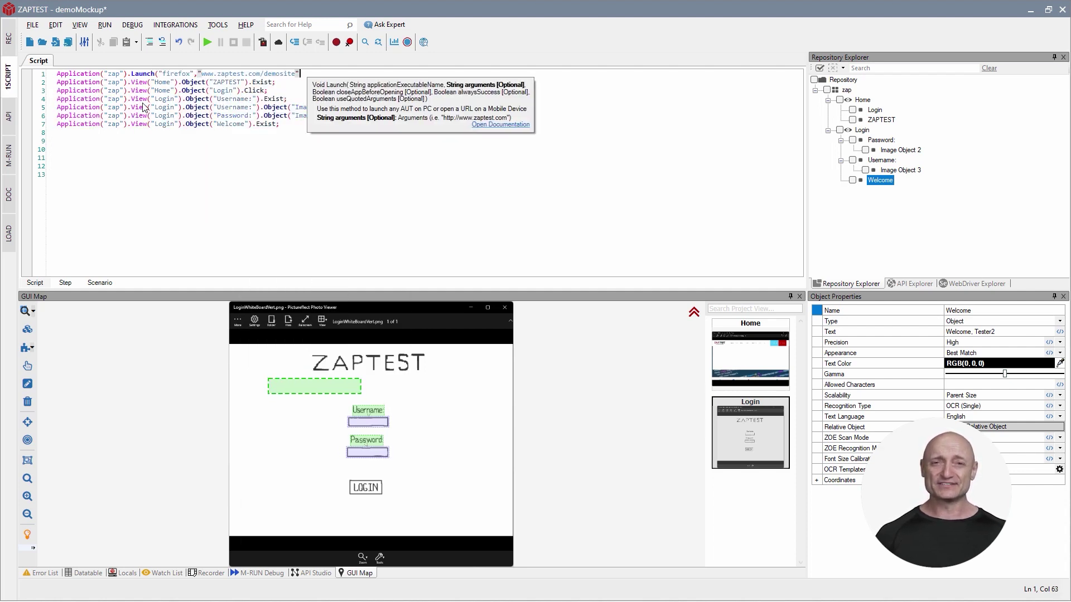
pyautogui.write(');')
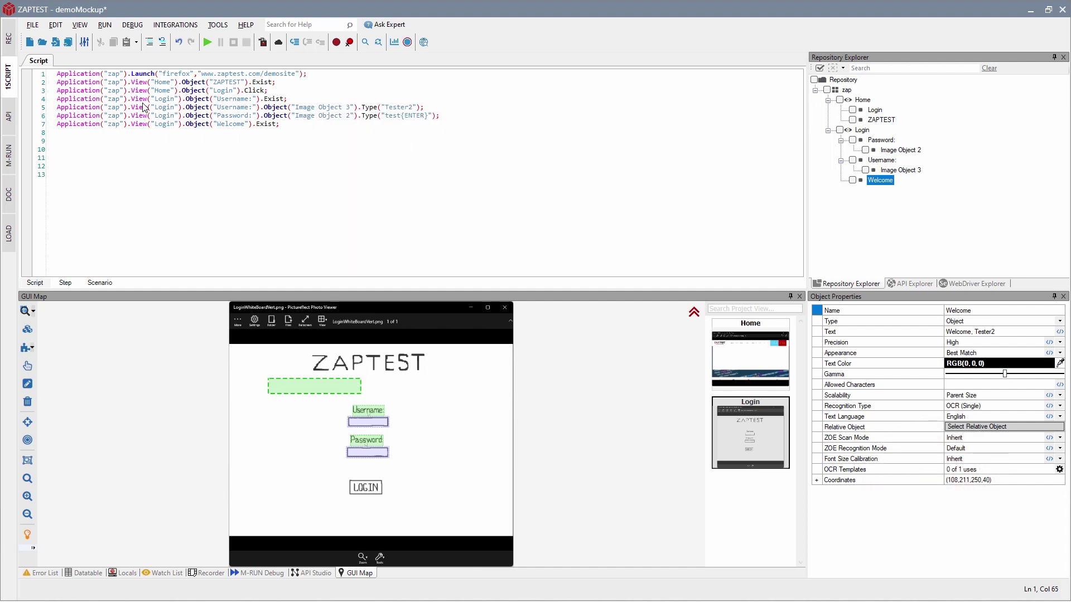
pyautogui.click(207, 43)
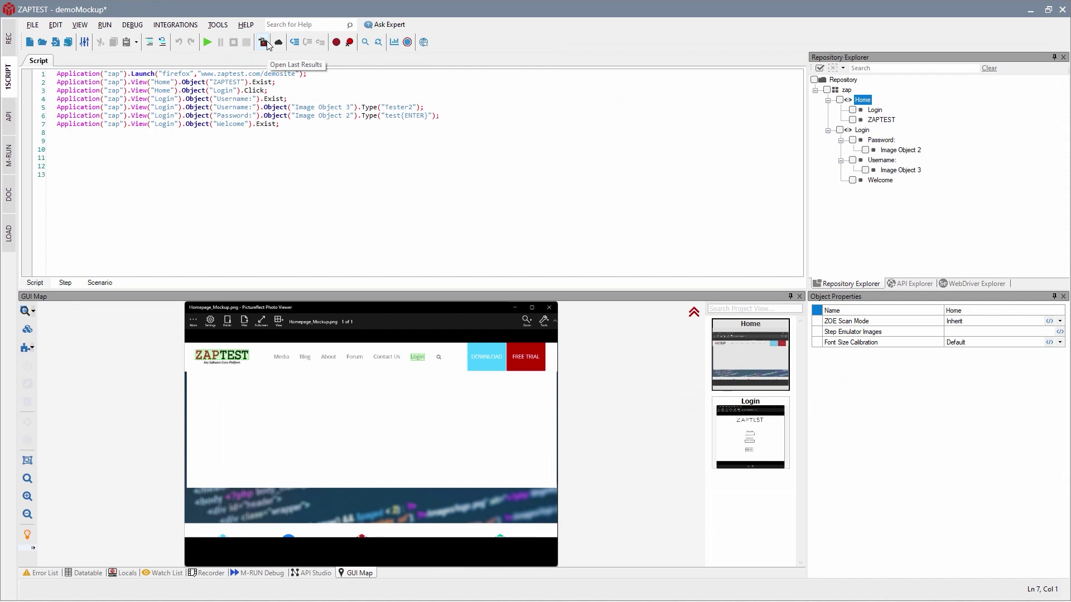
# Open the demoMockup run's results report and expand every step row to show screenshots.
pyautogui.click(263, 42)
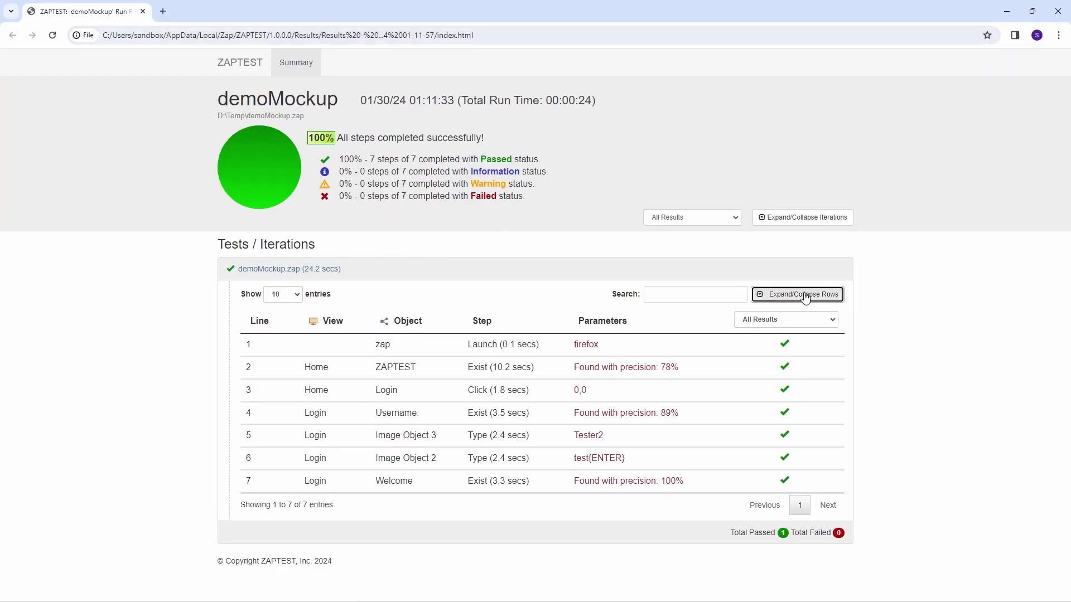
pyautogui.click(805, 298)
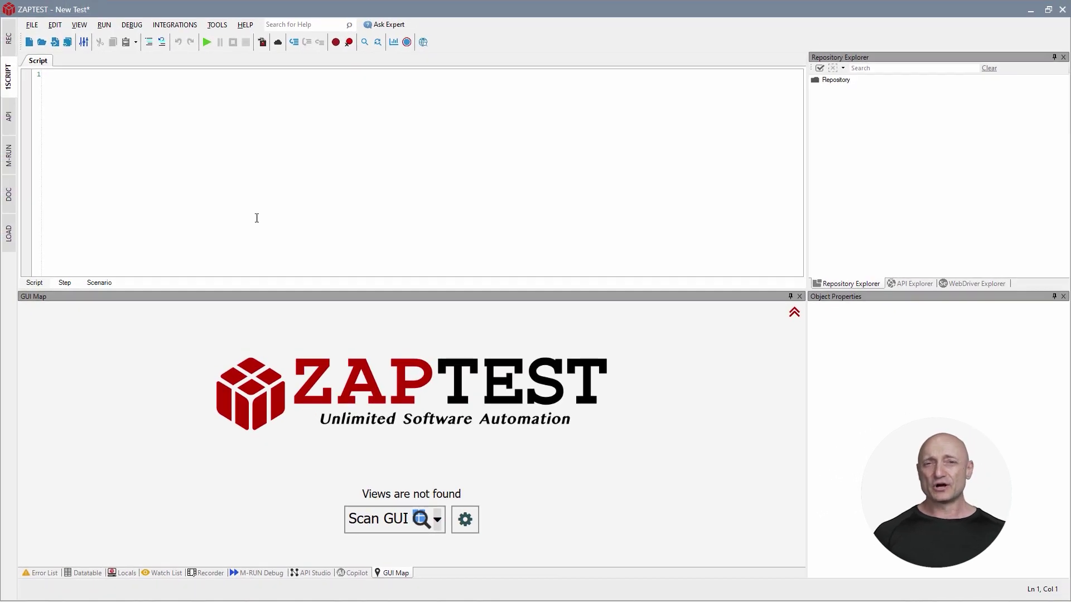
# Record a 28-second screen capture of opening the demo site's login page and logging in.
pyautogui.click(9, 41)
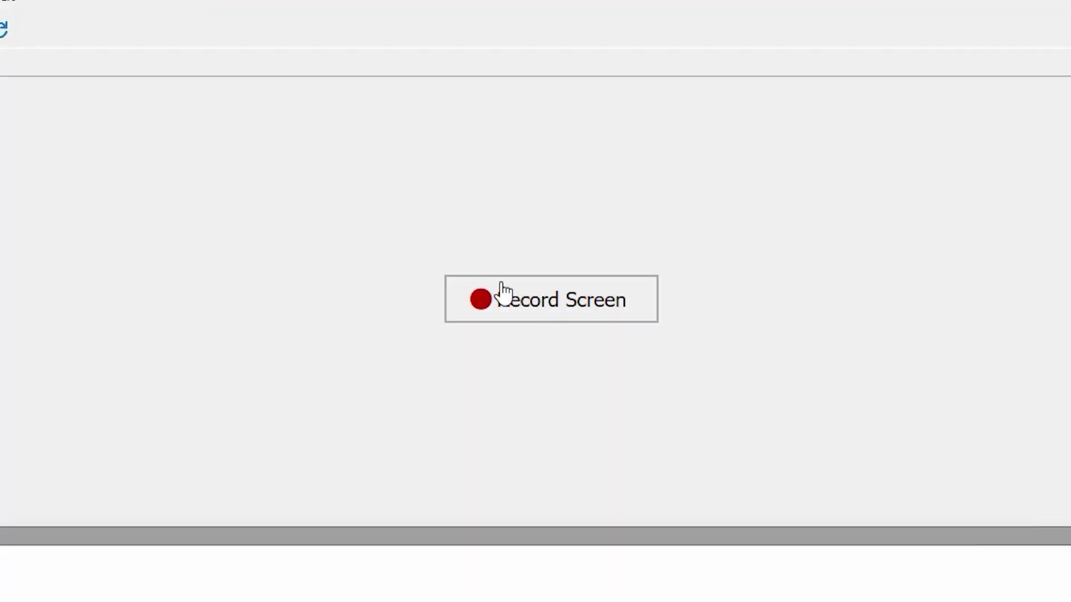
pyautogui.click(503, 290)
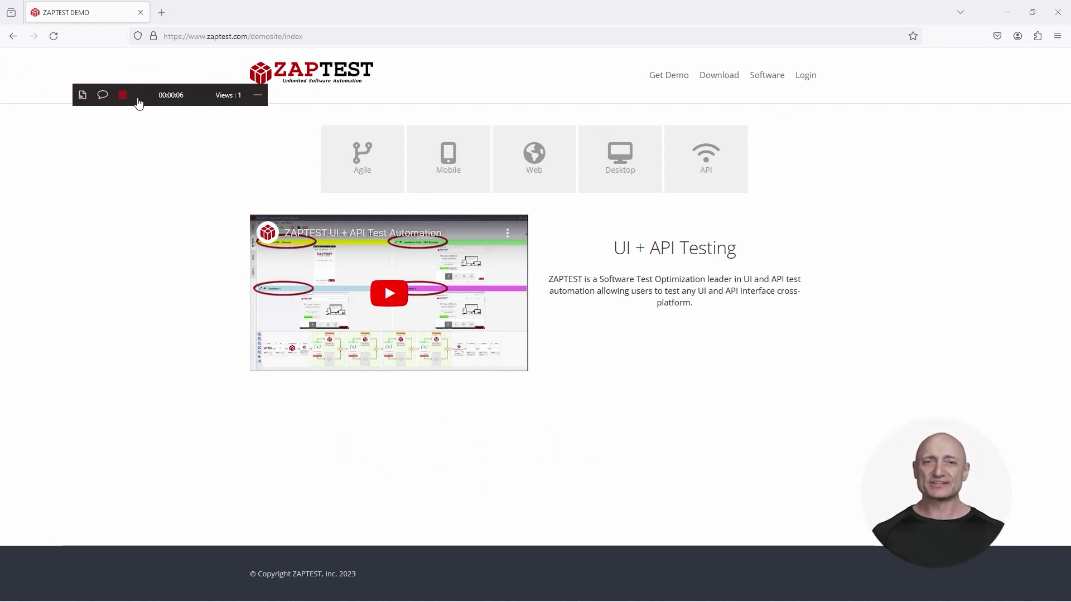
pyautogui.moveTo(139, 96); pyautogui.dragTo(76, 511)
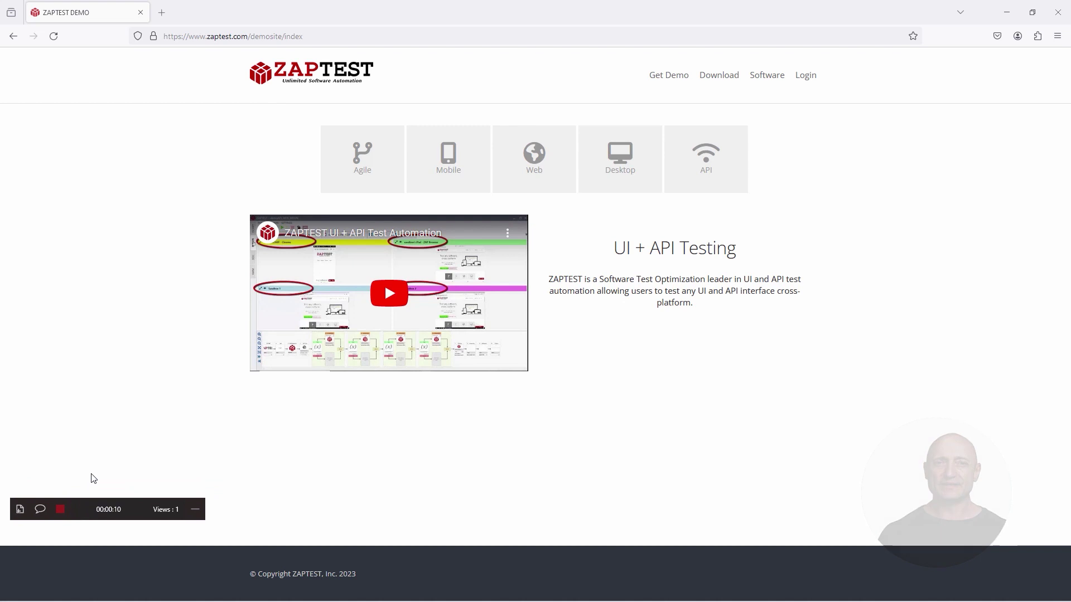
pyautogui.click(806, 77)
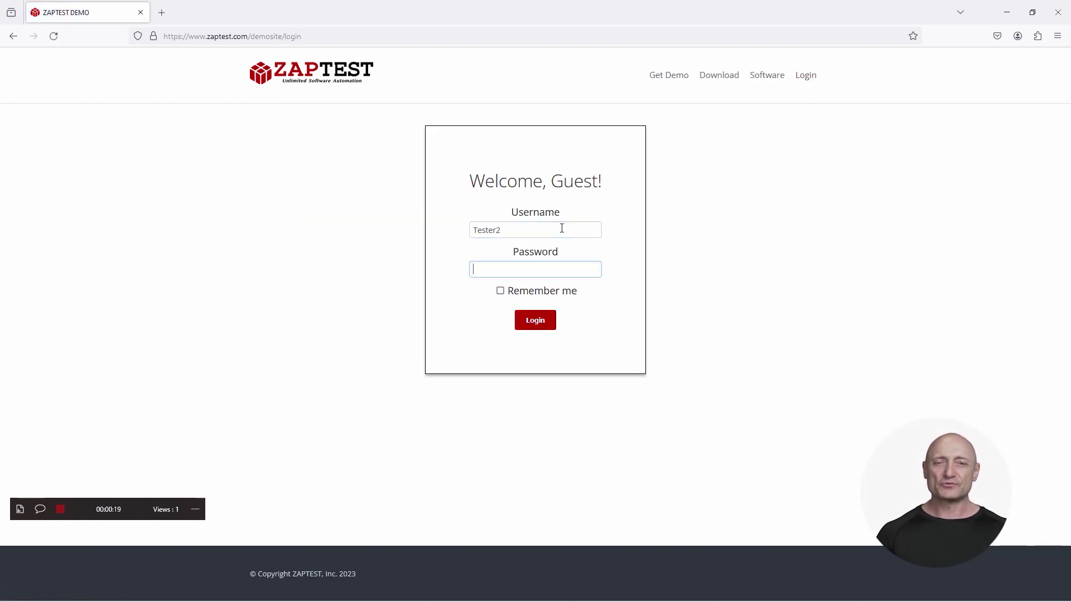
pyautogui.click(534, 321)
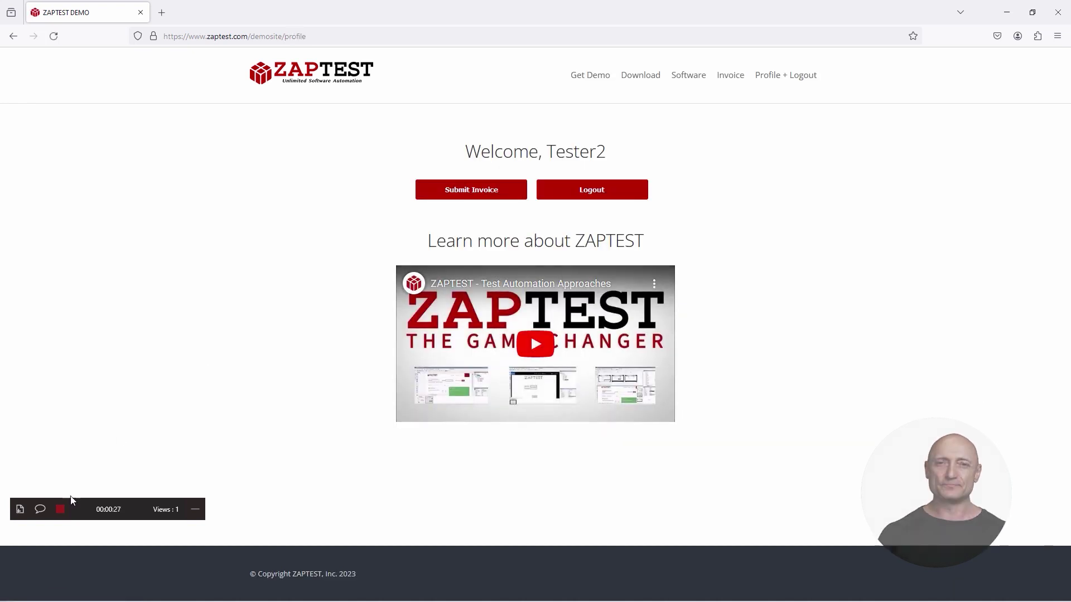
pyautogui.click(60, 510)
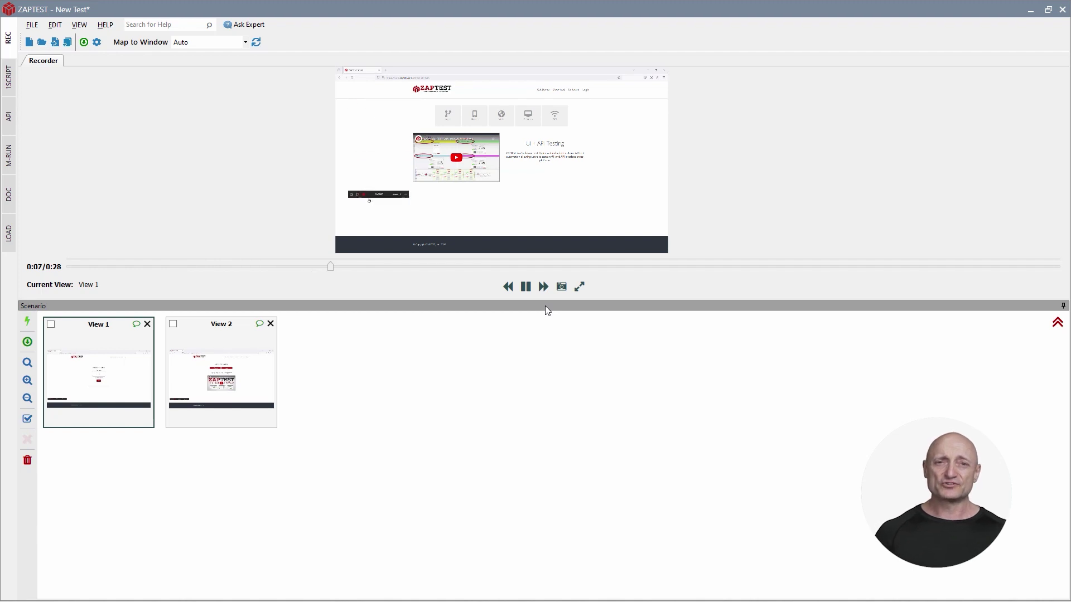
# Add View 3 at the 0:09 mark and generate the demoREC1 test from the views.
pyautogui.click(525, 287)
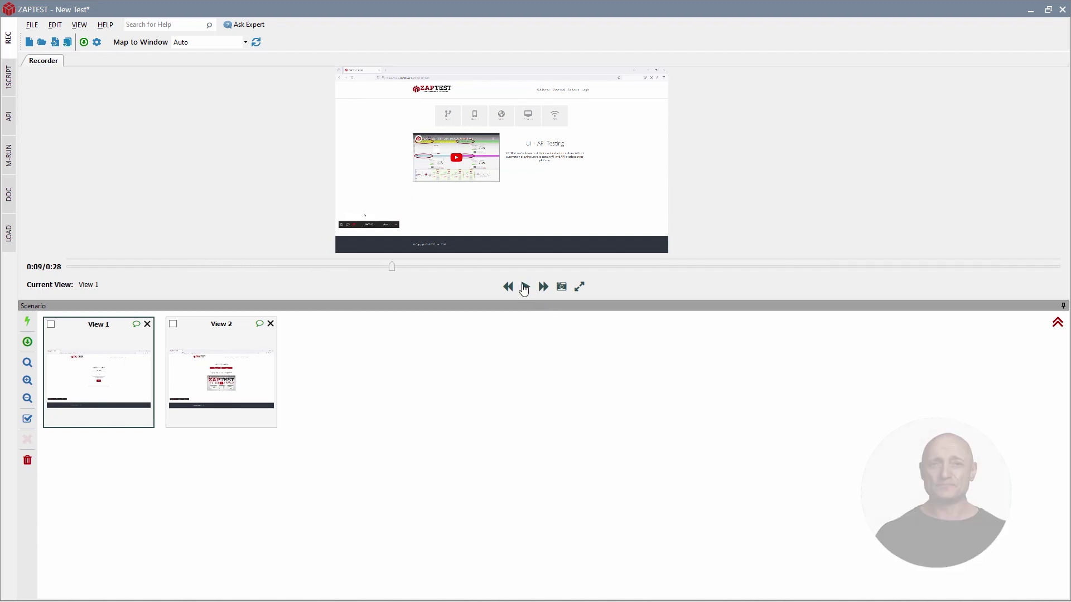
pyautogui.click(561, 287)
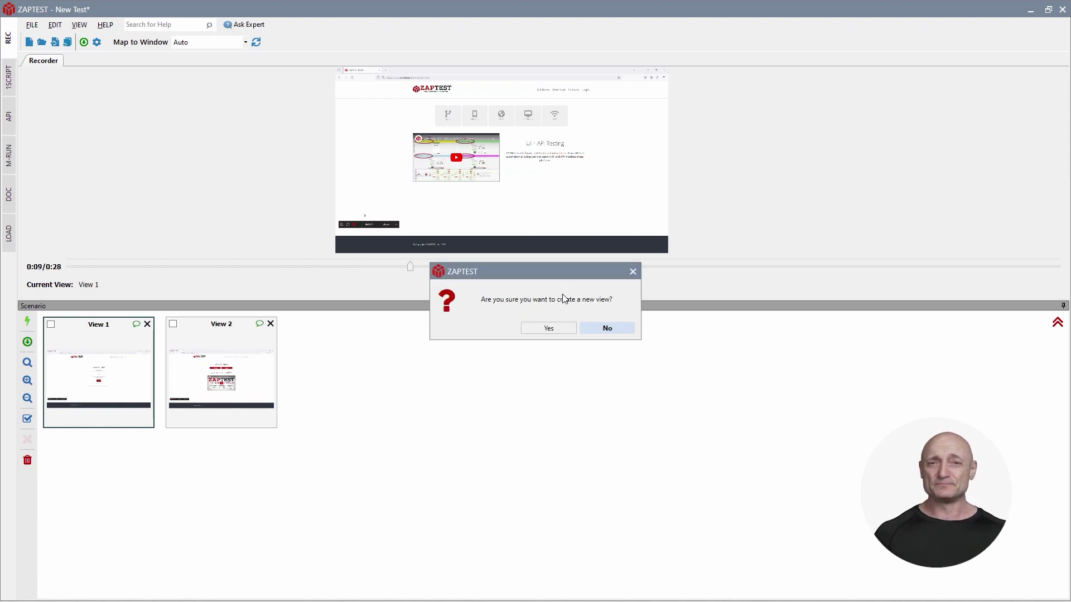
pyautogui.click(557, 329)
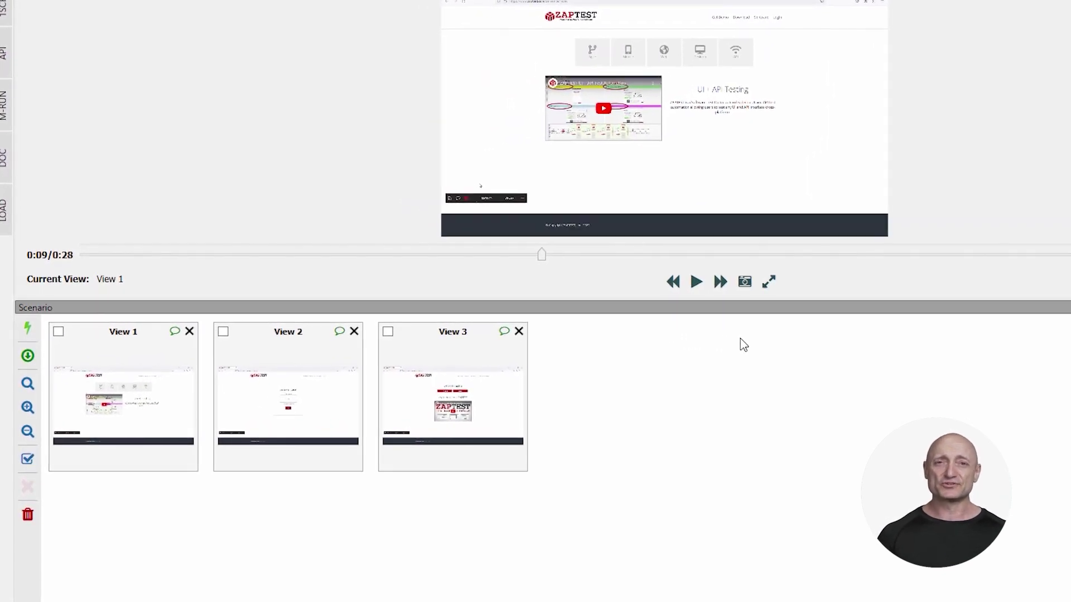
pyautogui.click(28, 332)
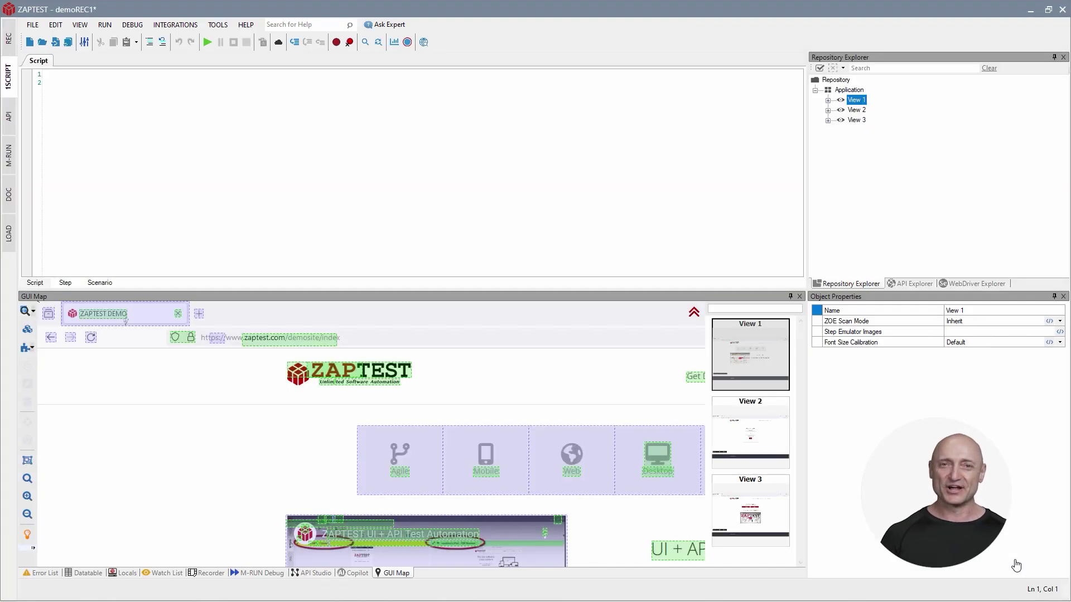
# Keep the ZAPTEST logo, Login link and View 3 welcome heading as repository objects, removing the rest.
pyautogui.moveTo(576, 371); pyautogui.dragTo(357, 388)
pyautogui.click(160, 394)
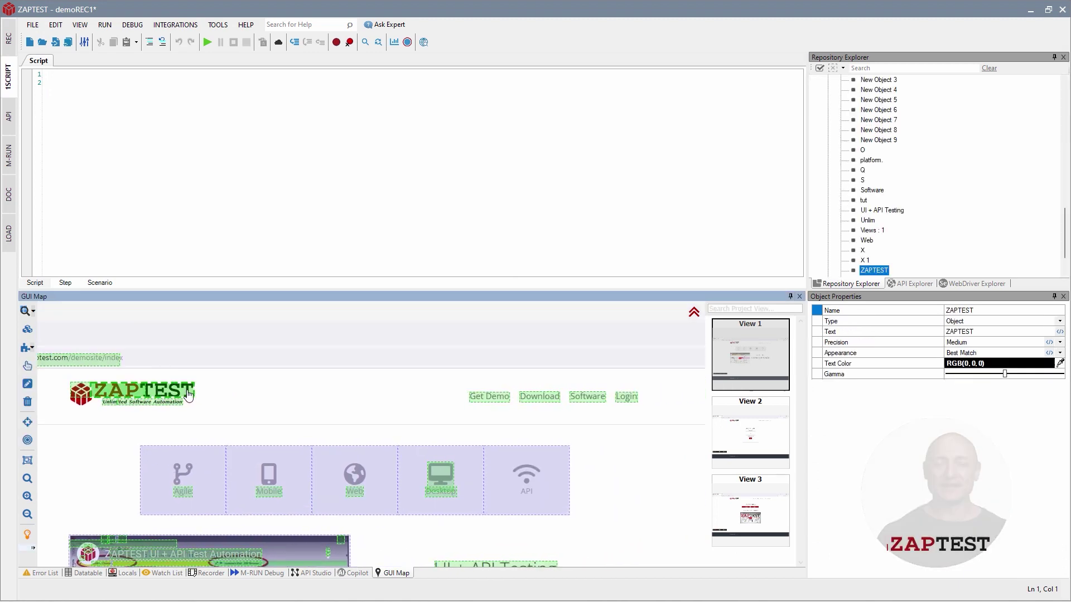
pyautogui.click(626, 397)
pyautogui.click(547, 329)
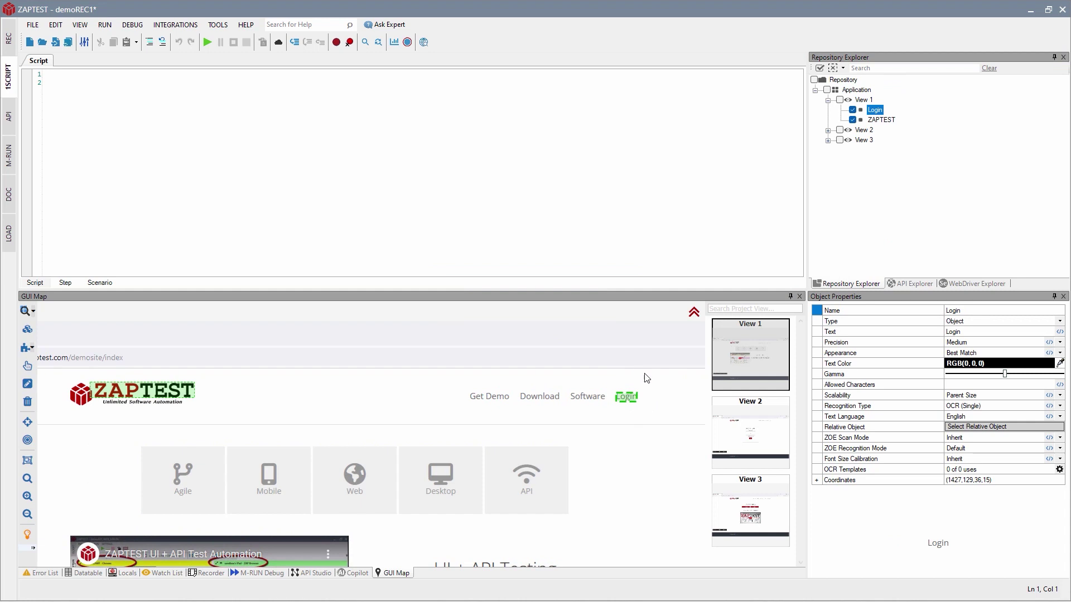
pyautogui.click(725, 427)
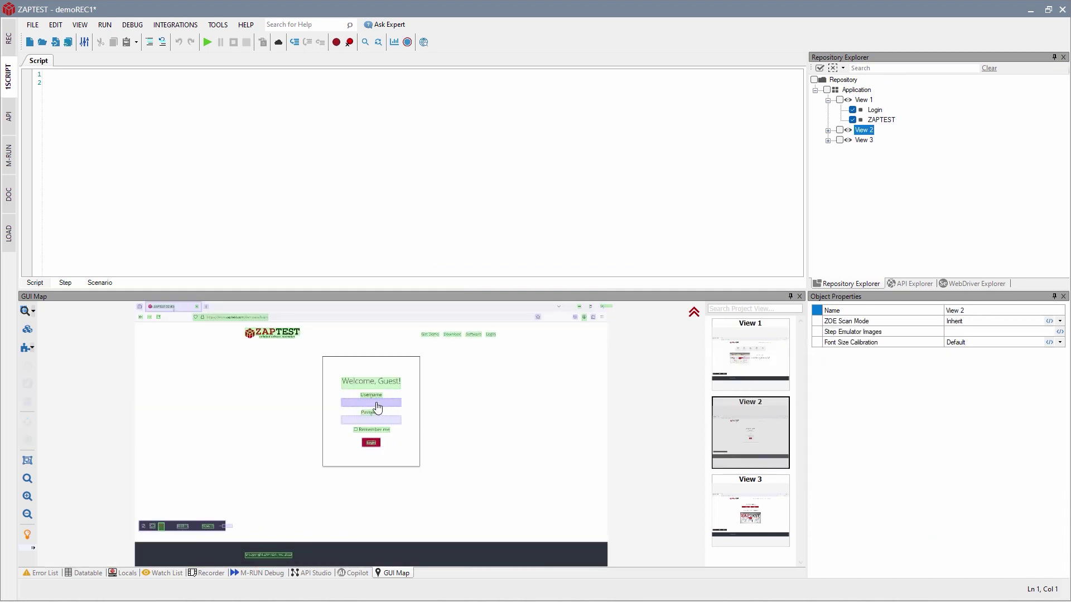
pyautogui.scroll(5, 376, 404)
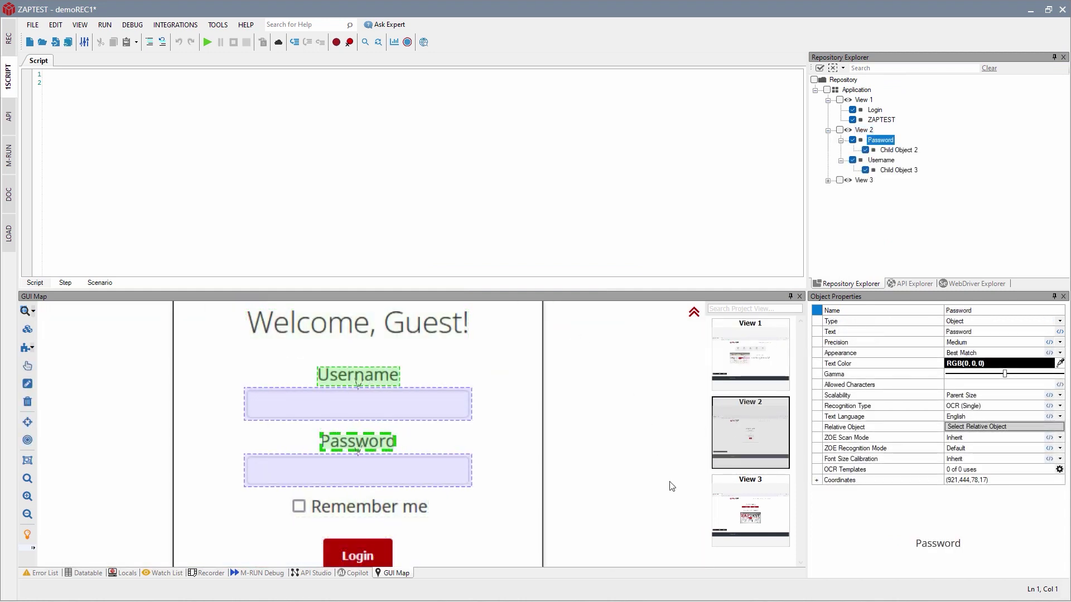
pyautogui.click(724, 493)
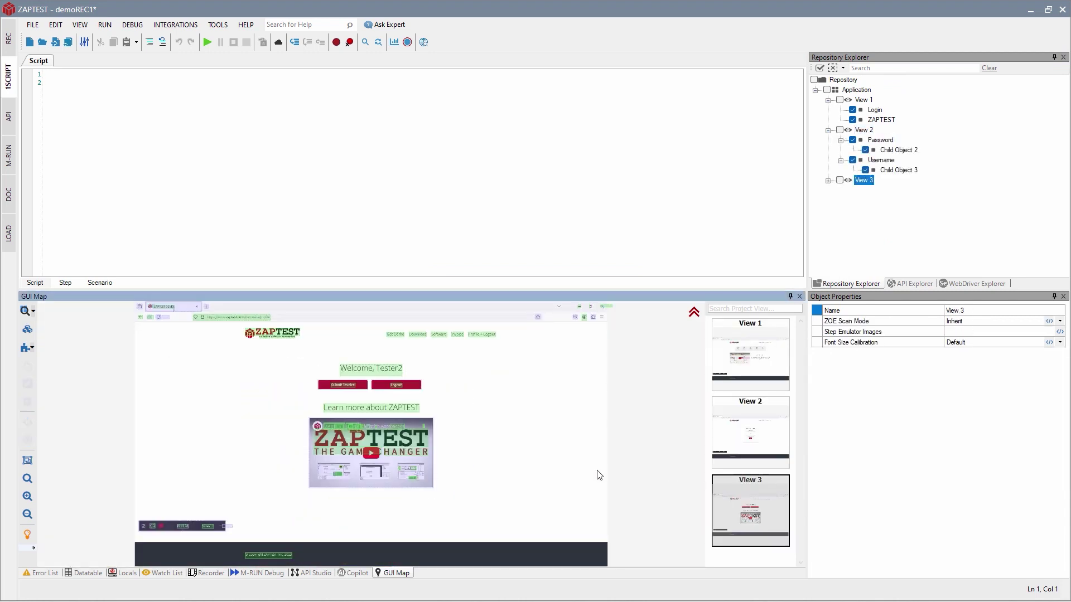
pyautogui.click(379, 377)
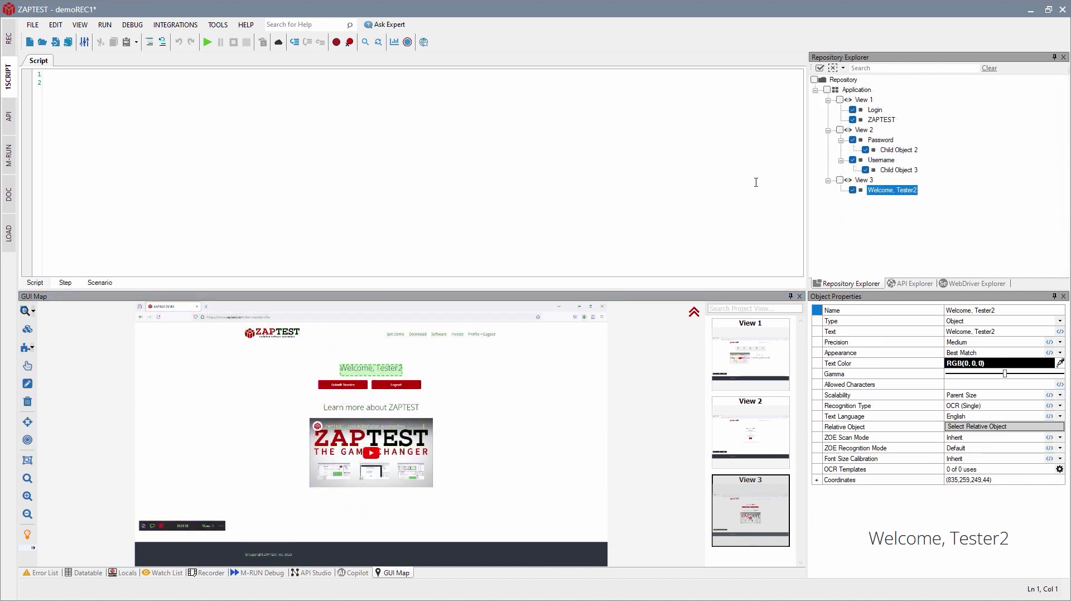
# Add an Application Launch step and a ZAPTEST logo existence check as line 2.
pyautogui.moveTo(856, 92); pyautogui.dragTo(385, 147)
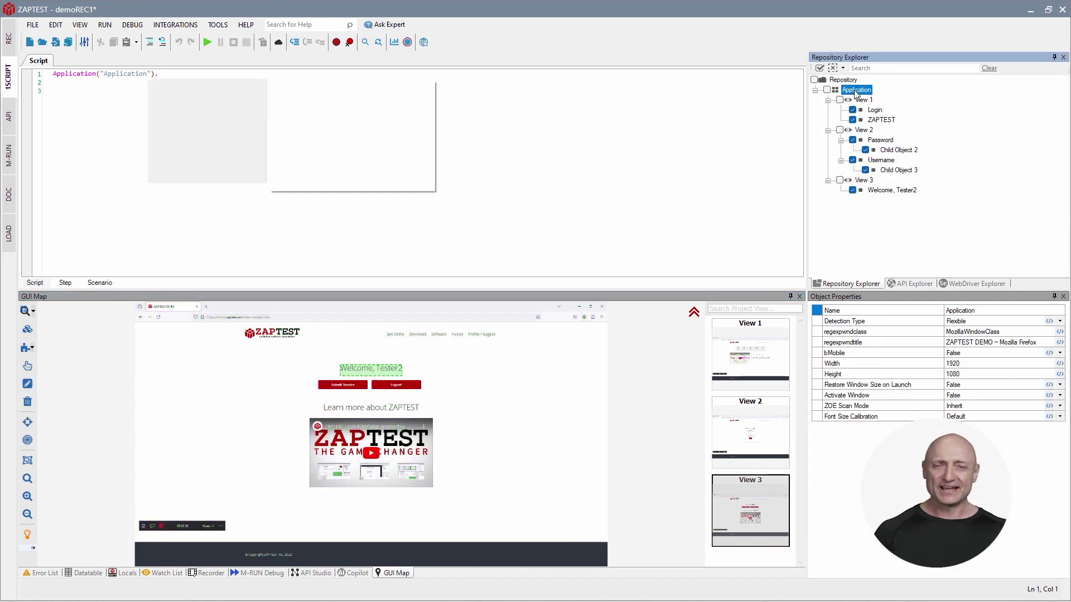
pyautogui.doubleClick(179, 103)
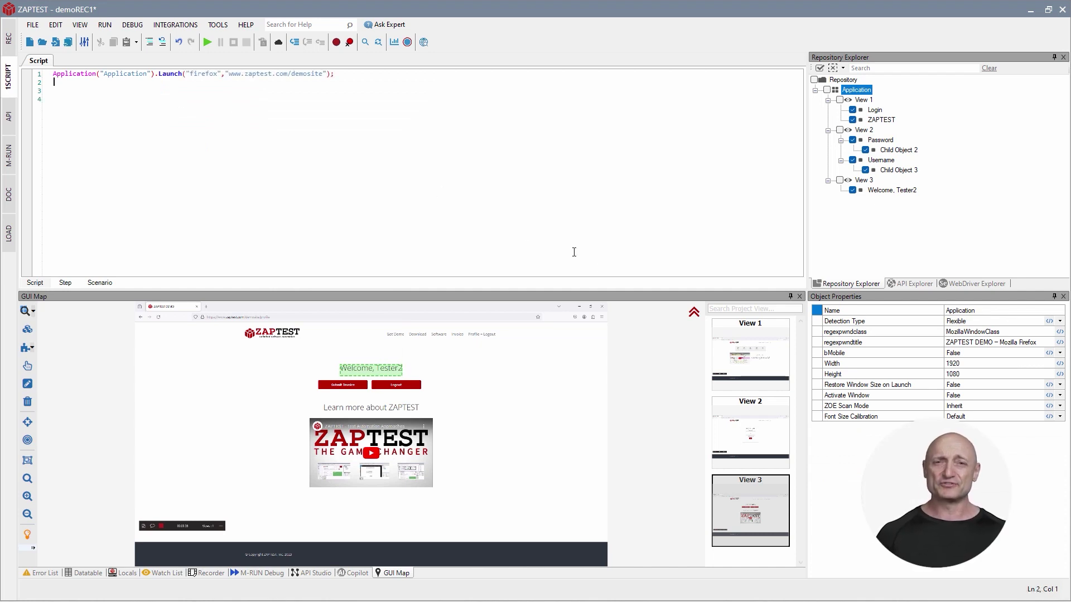
pyautogui.click(729, 344)
pyautogui.moveTo(272, 335); pyautogui.dragTo(396, 193)
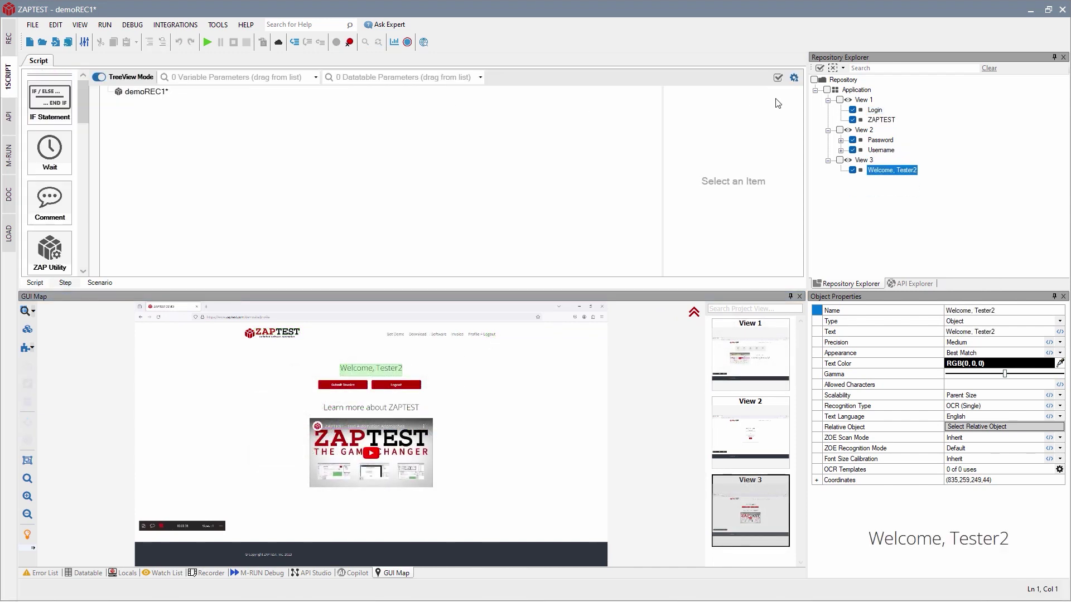
# In tree view, add Application Launch and logo Exist steps, then run the seven-step script.
pyautogui.click(857, 90)
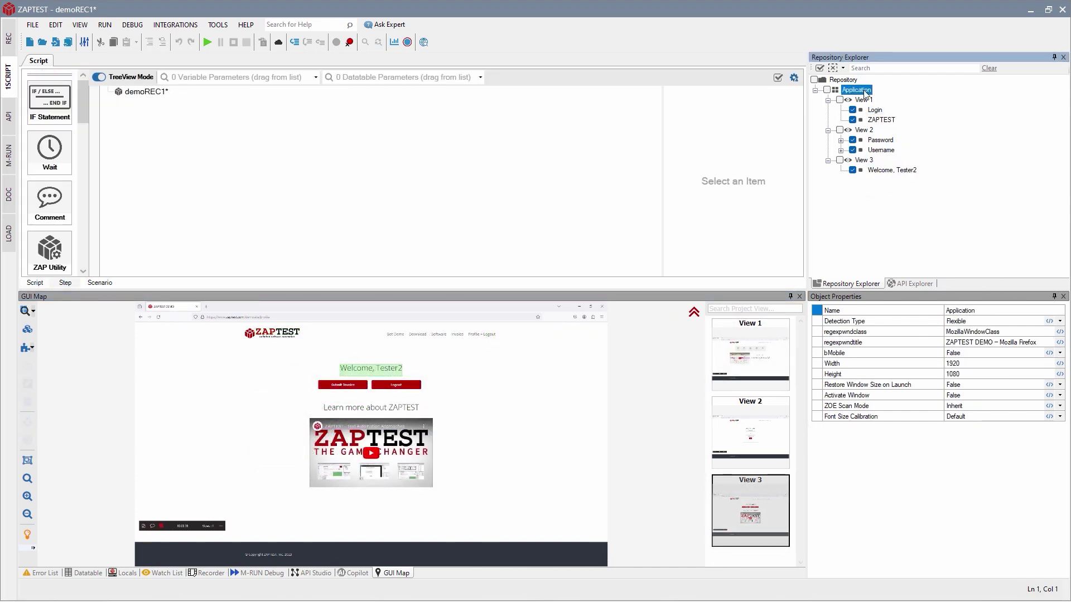
pyautogui.doubleClick(863, 93)
pyautogui.click(693, 249)
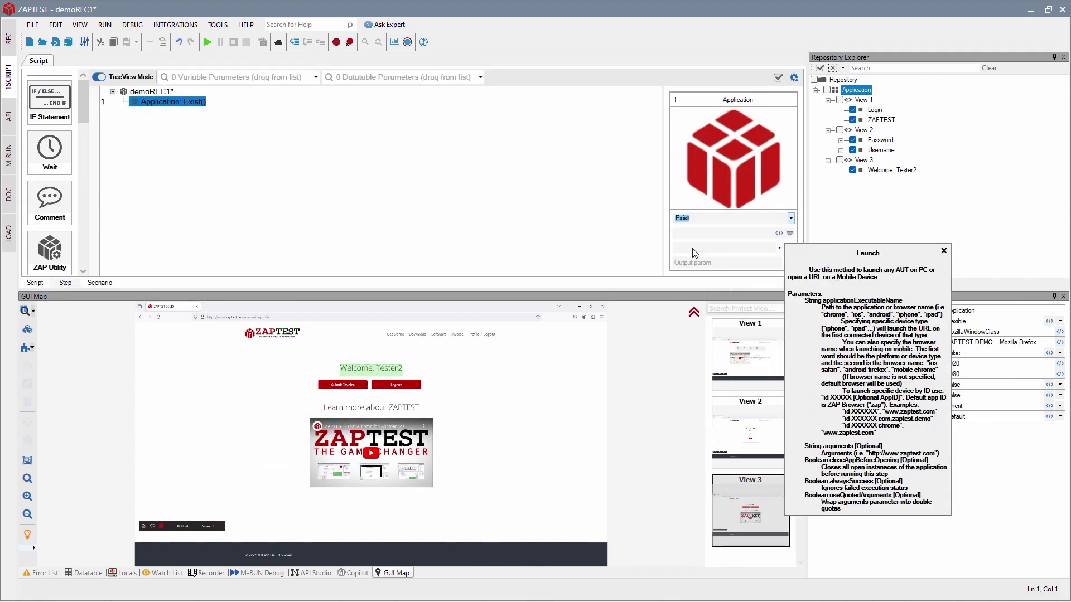
pyautogui.click(736, 341)
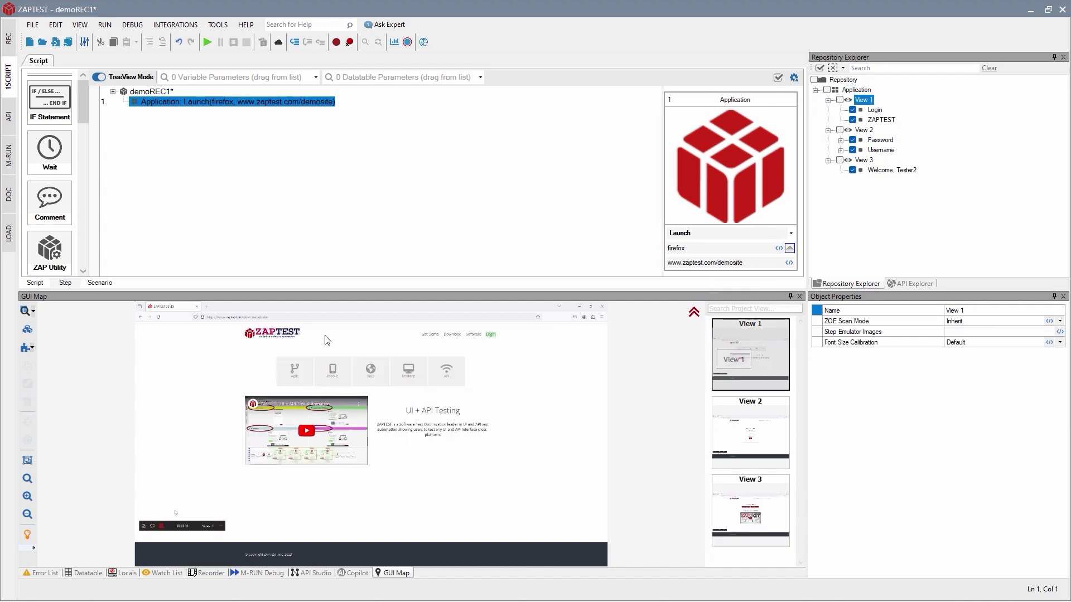
pyautogui.doubleClick(283, 335)
pyautogui.click(701, 228)
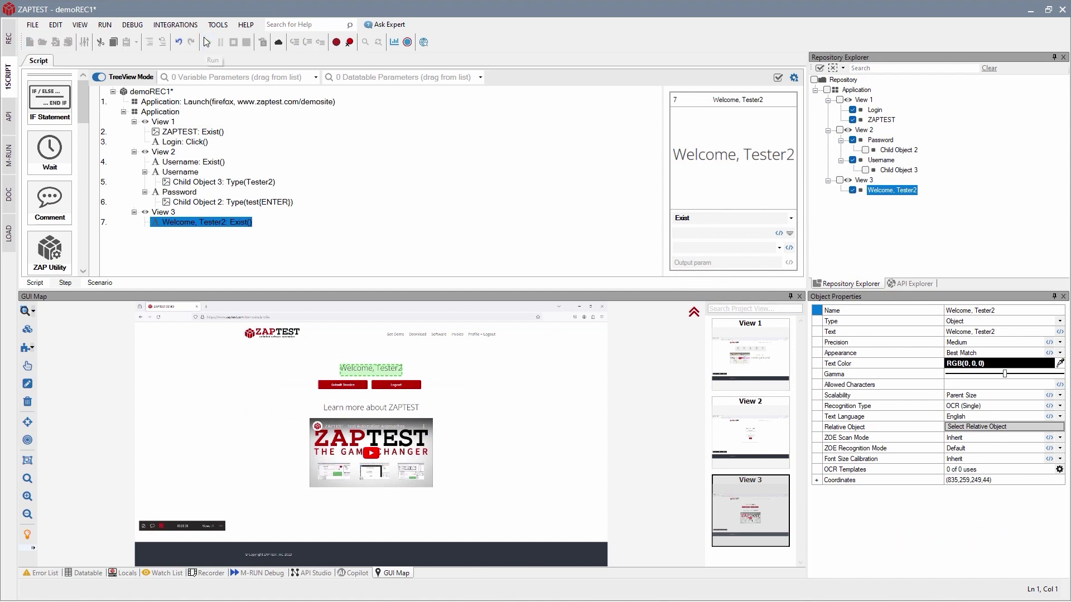
pyautogui.click(206, 42)
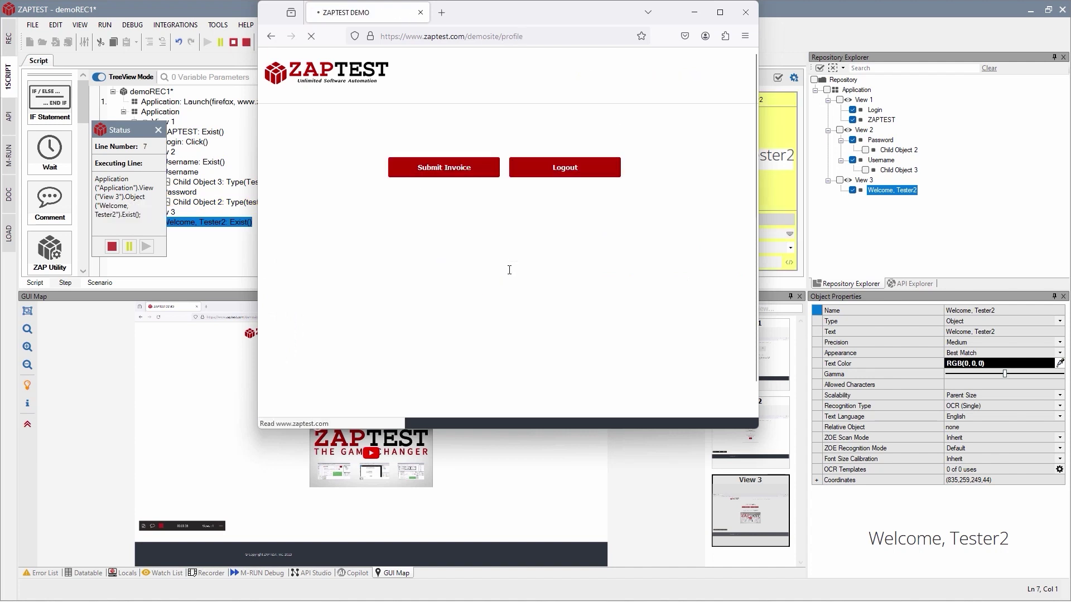
# Open the demoREC1 results report and expand rows to show each step's screenshot.
pyautogui.click(207, 43)
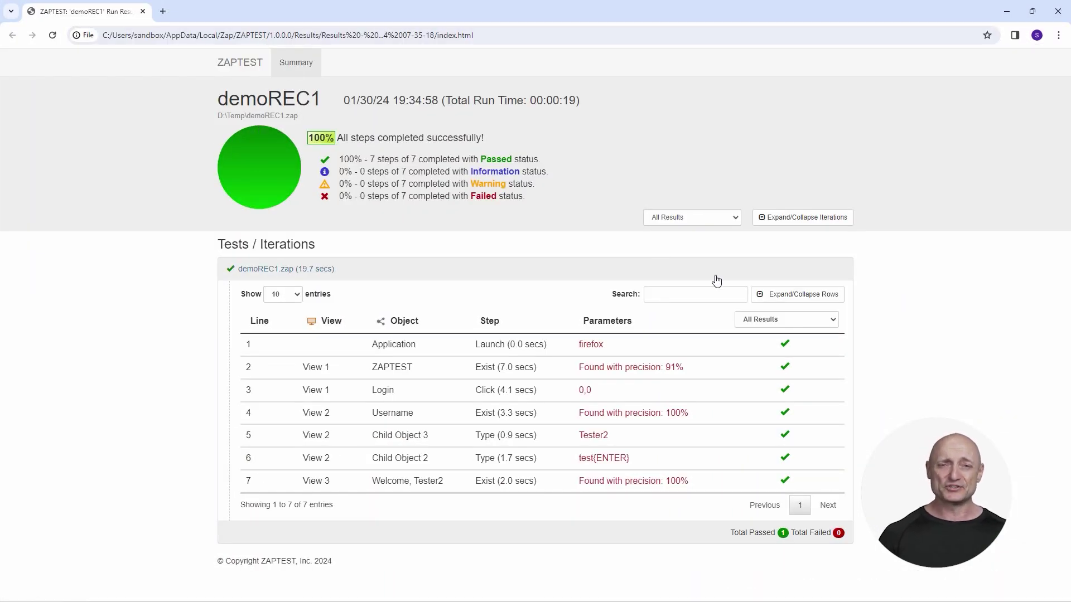
pyautogui.click(784, 299)
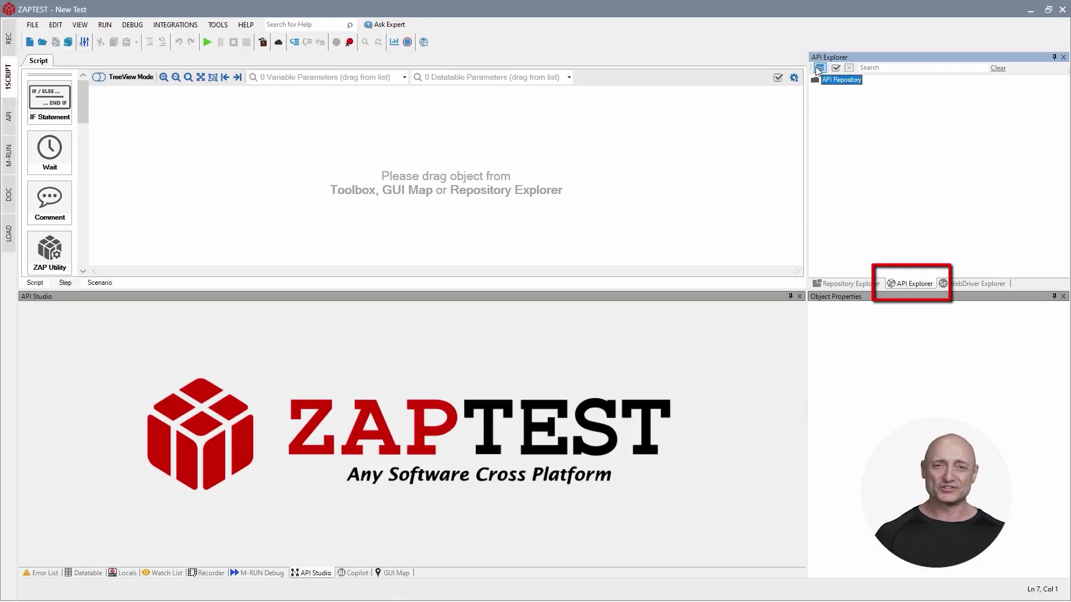
pyautogui.click(819, 68)
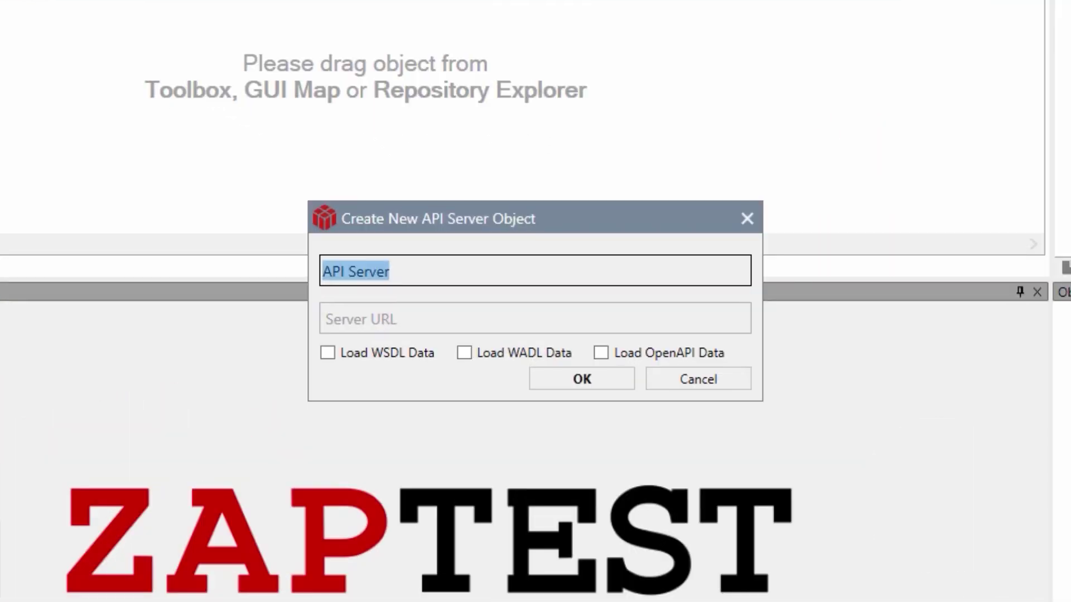
pyautogui.write('Demo Server')
pyautogui.click(446, 320)
pyautogui.write('htt')
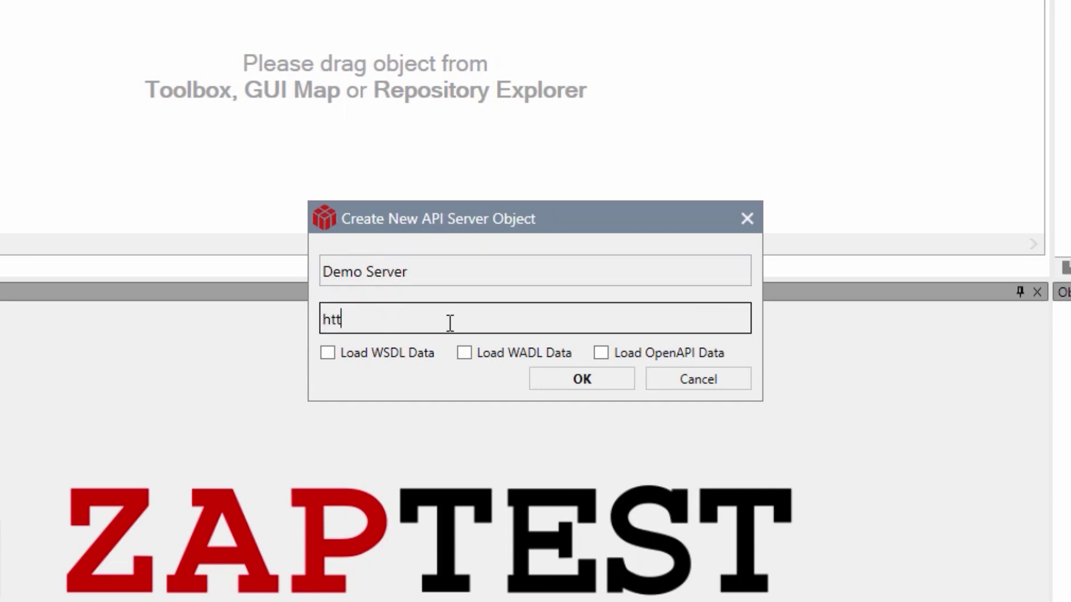
pyautogui.write('p://api-demo.zaptest.com:8088')
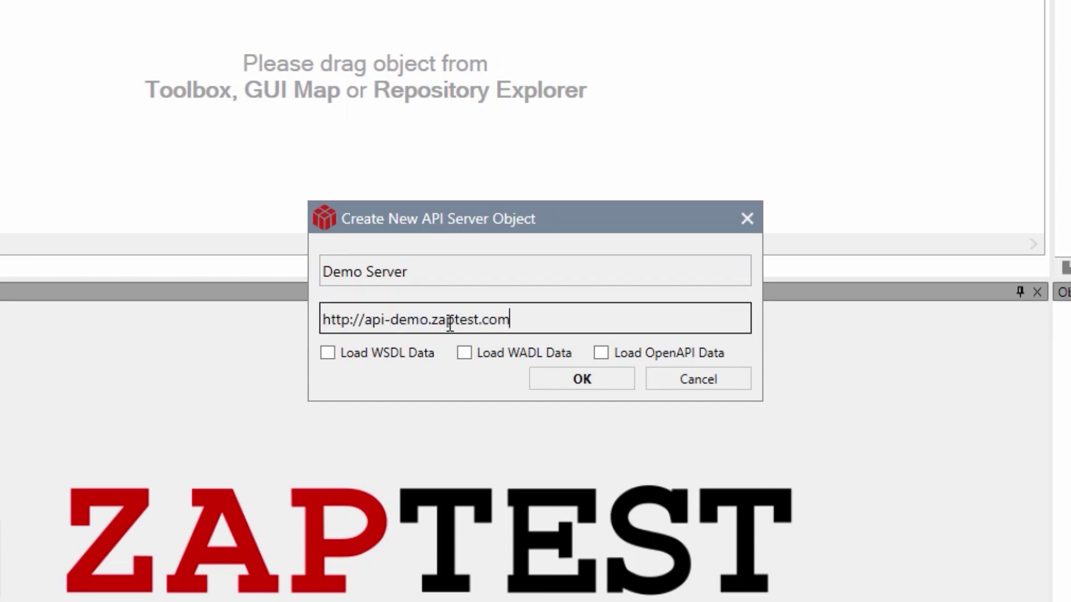
pyautogui.write('/service.svc')
pyautogui.click(327, 354)
pyautogui.click(557, 380)
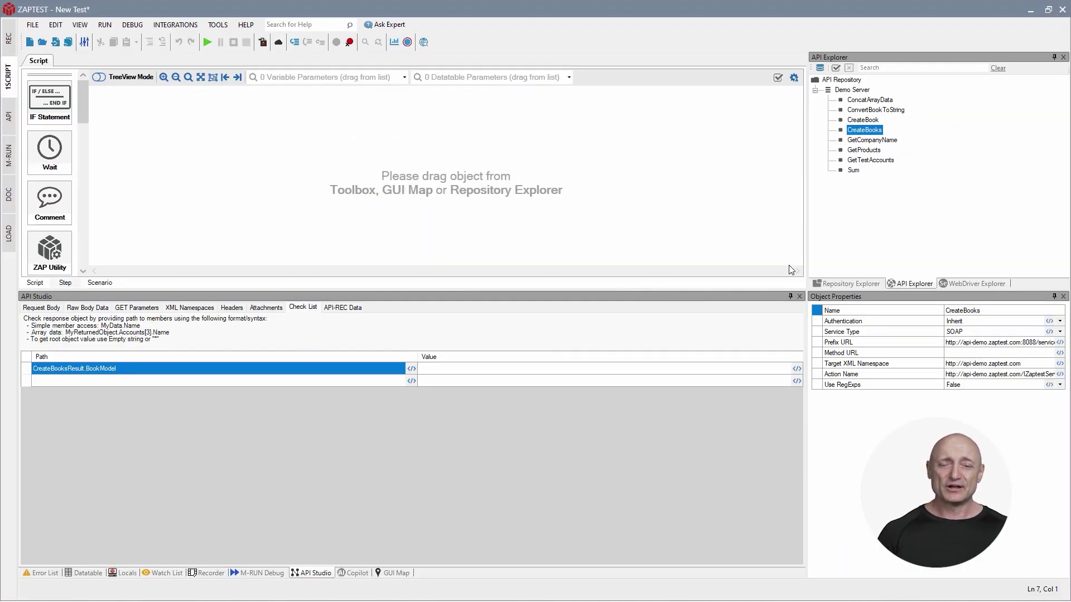
# Set GetCompanyName's expected result to 'ZAPTEST.' after reviewing its body, parameters and headers, then run.
pyautogui.click(874, 140)
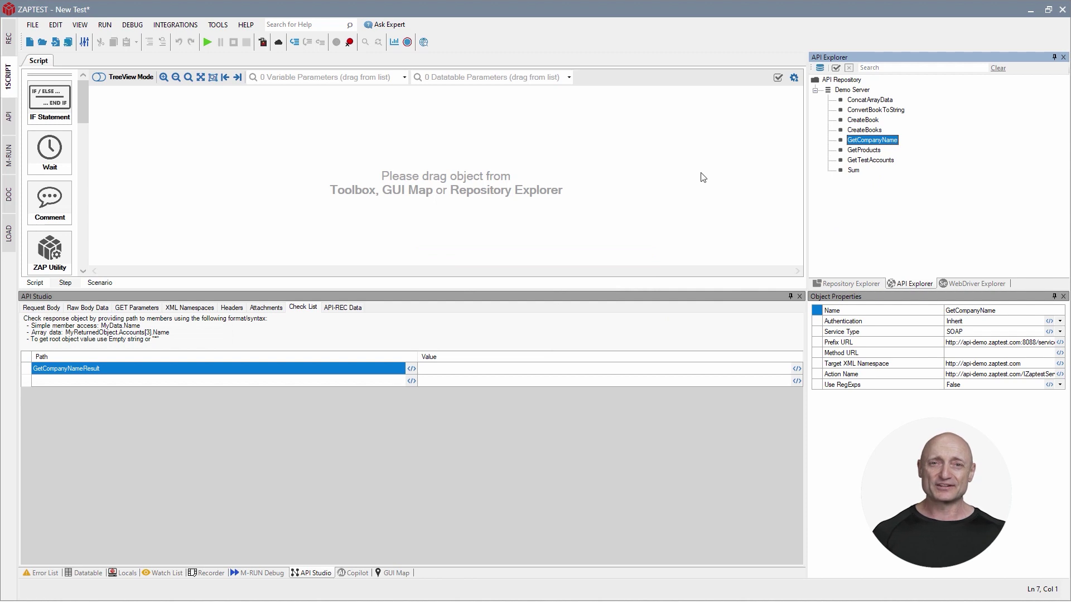
pyautogui.click(42, 308)
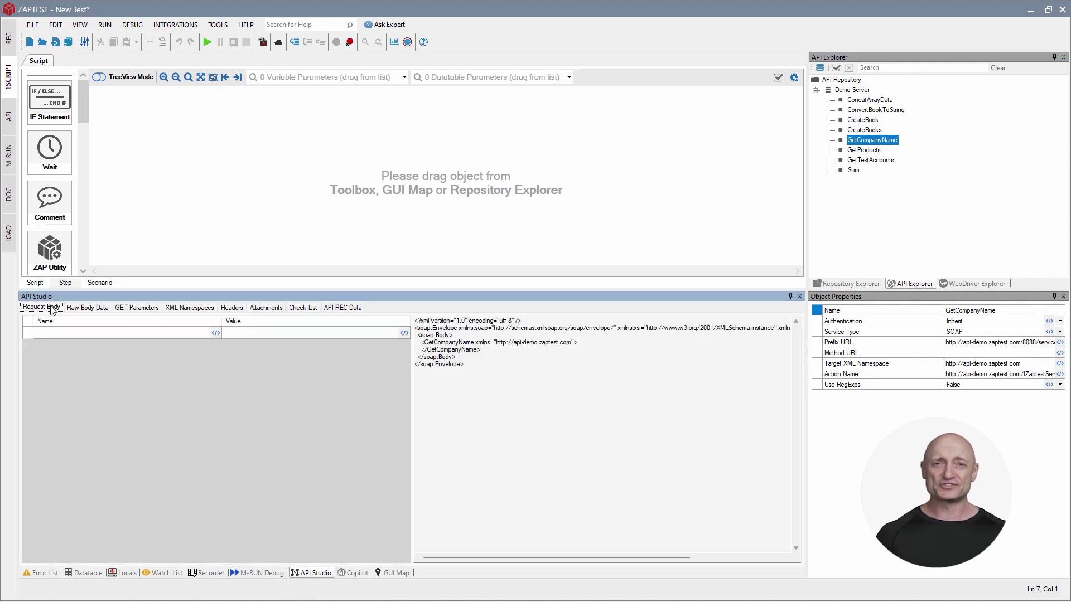
pyautogui.click(137, 309)
pyautogui.click(231, 308)
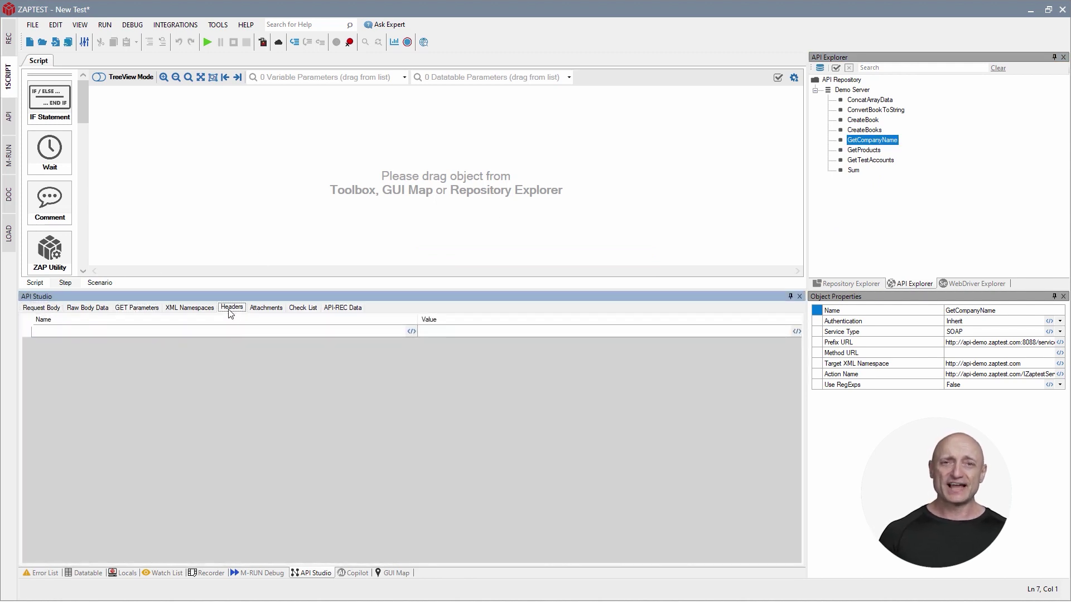
pyautogui.click(309, 311)
pyautogui.click(468, 369)
pyautogui.write('ZAPTEST.')
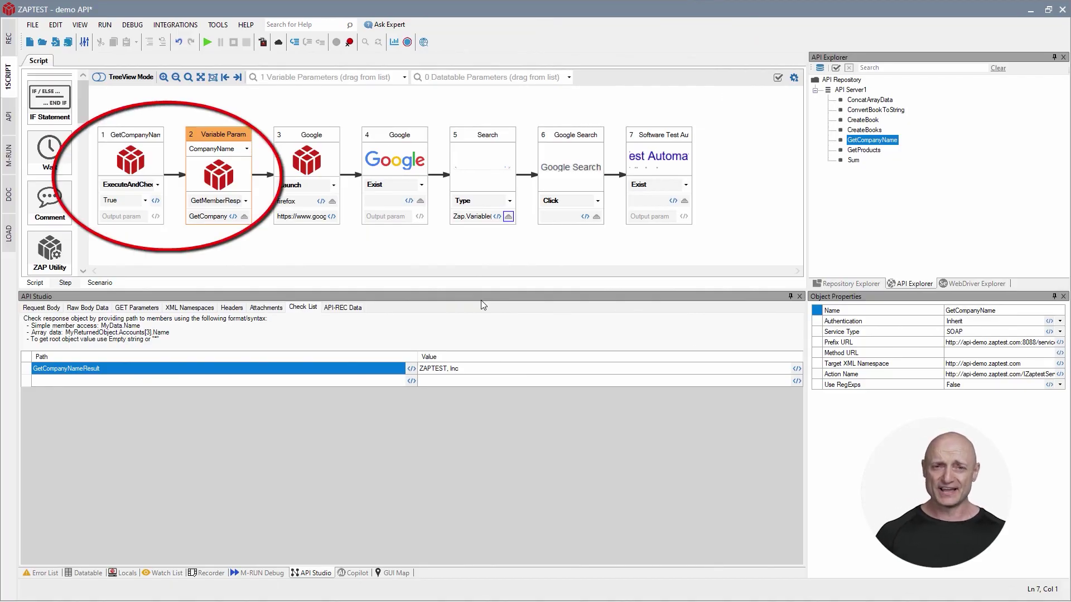
pyautogui.click(209, 42)
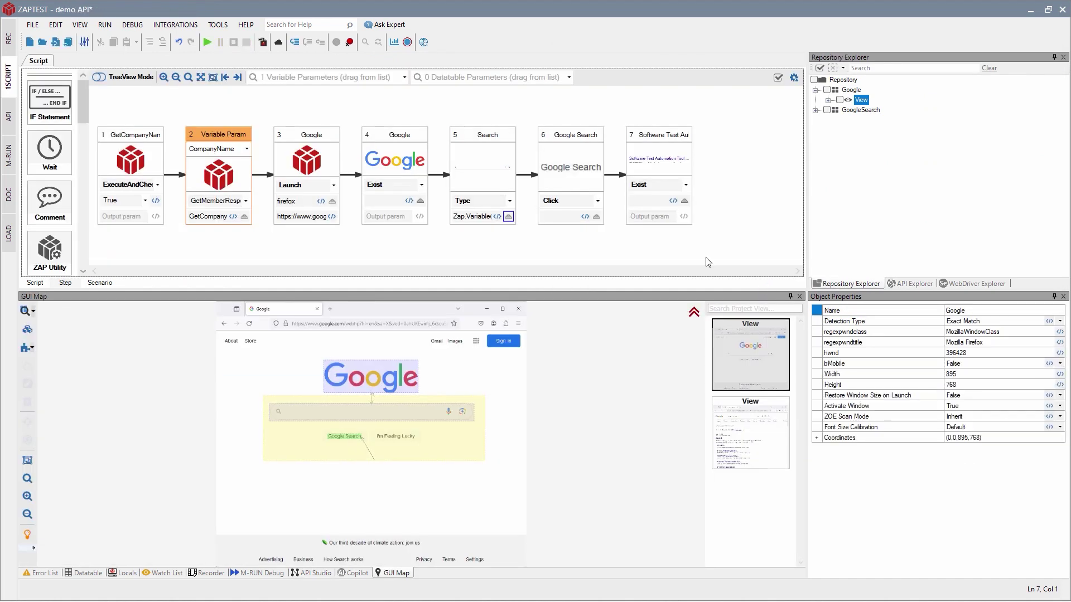
# Open the demo API run results and expand rows to view each step's screenshot.
pyautogui.click(265, 44)
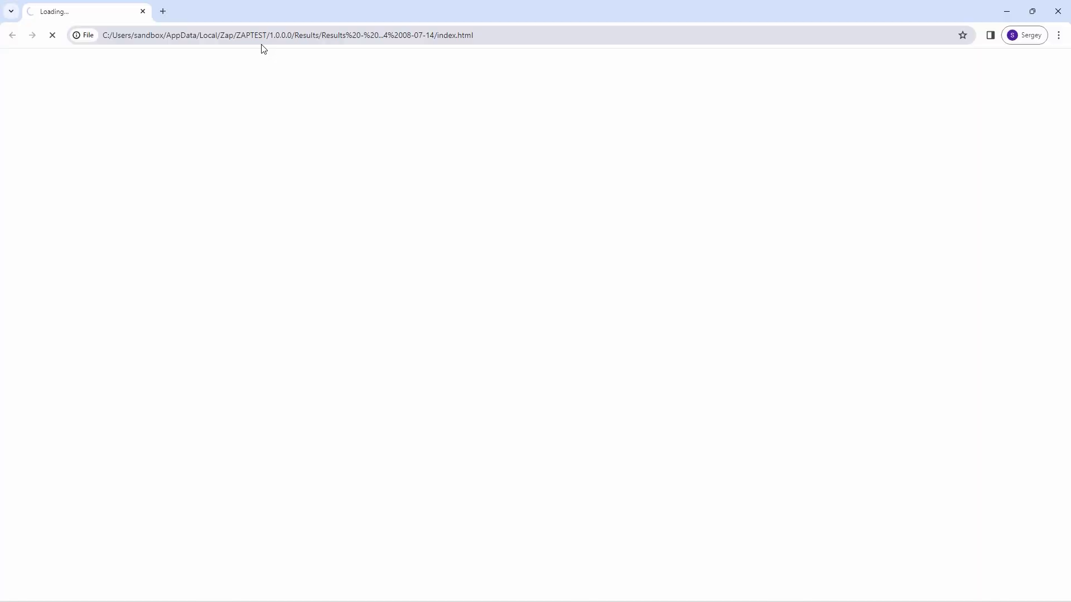
pyautogui.click(805, 294)
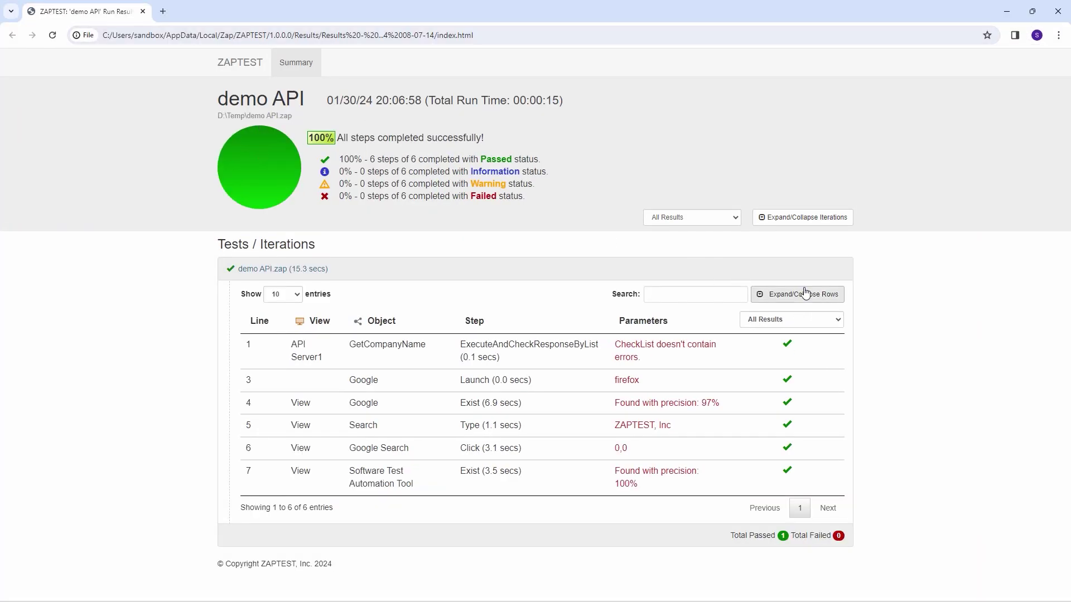
pyautogui.scroll(-2, 849, 366)
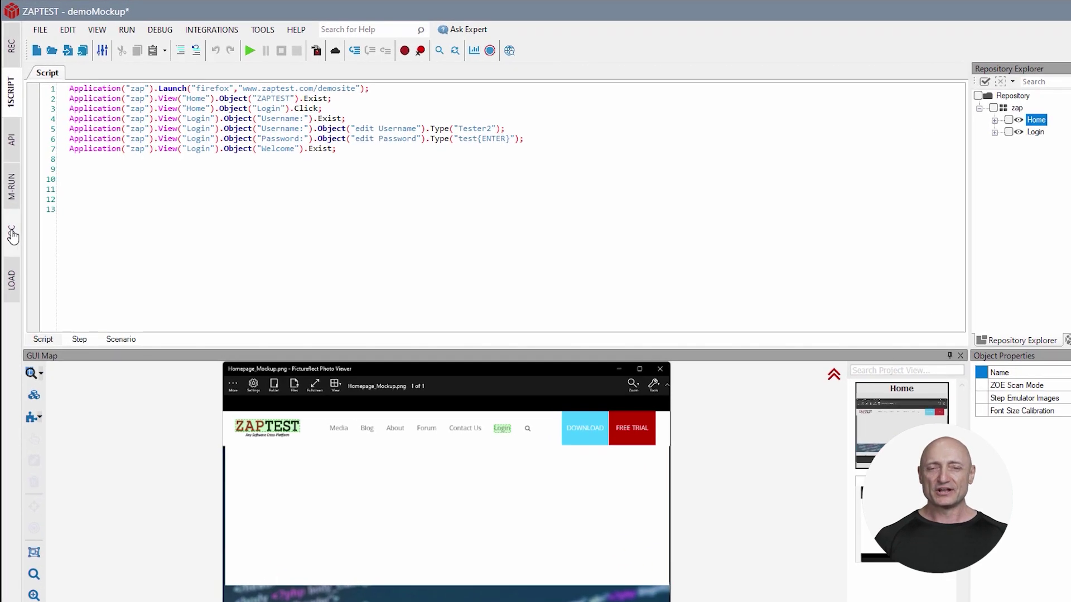
# Generate documentation steps from the demoMockup script in the DOC workspace.
pyautogui.click(10, 232)
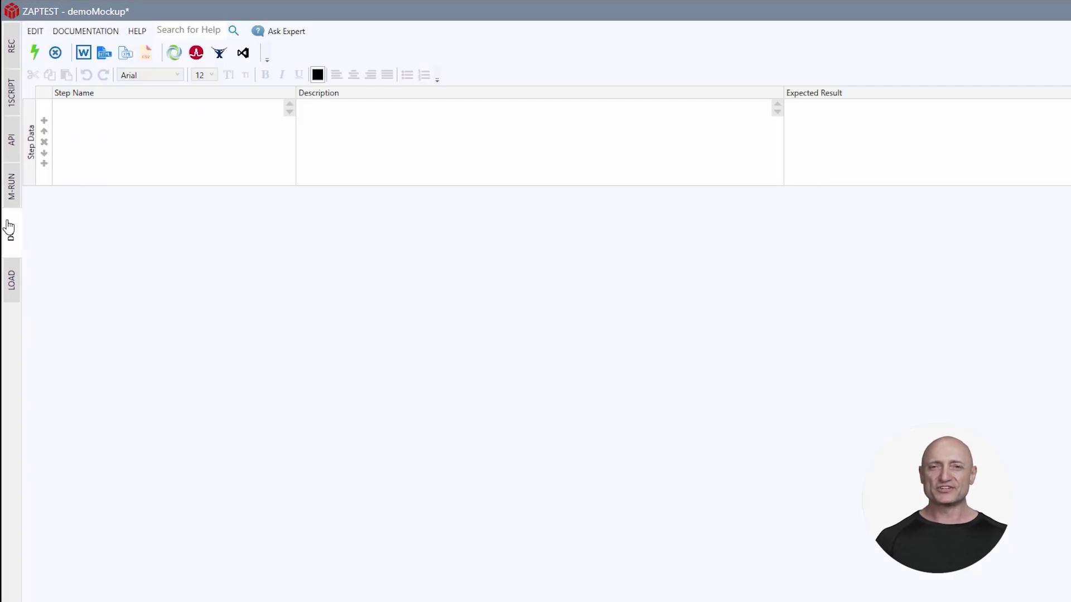
pyautogui.click(35, 49)
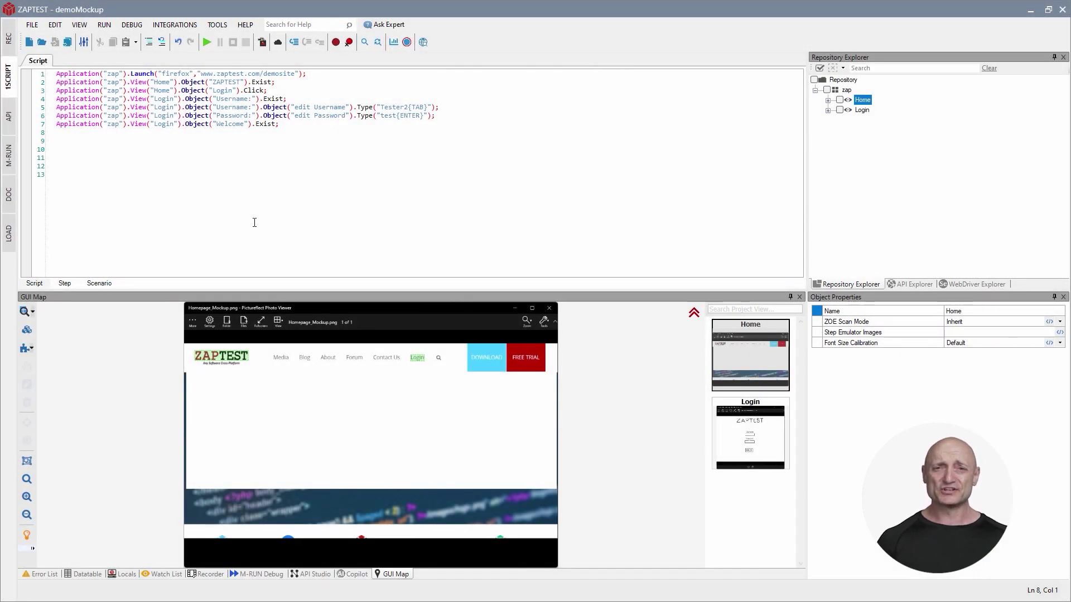
# Load the 4MRUN2.mrc multi-device configuration in M-RUN.
pyautogui.click(10, 156)
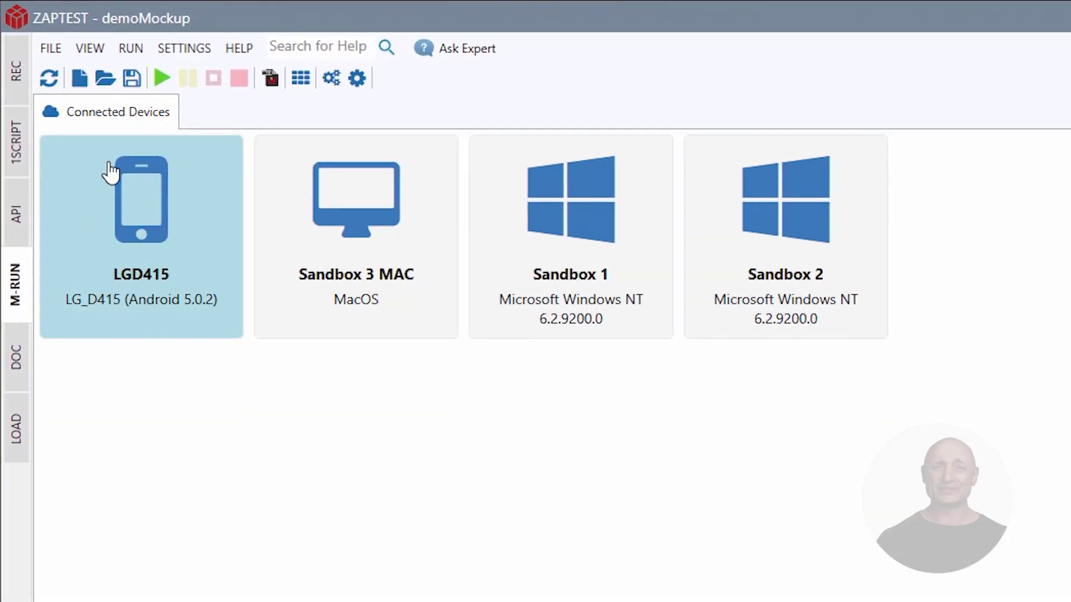
pyautogui.click(96, 70)
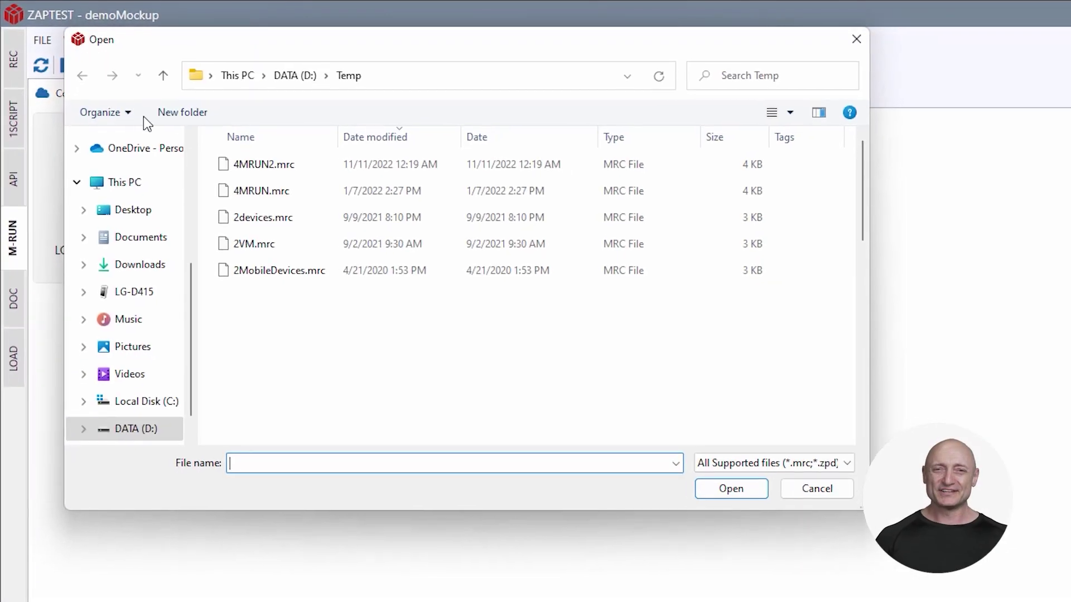
pyautogui.click(245, 154)
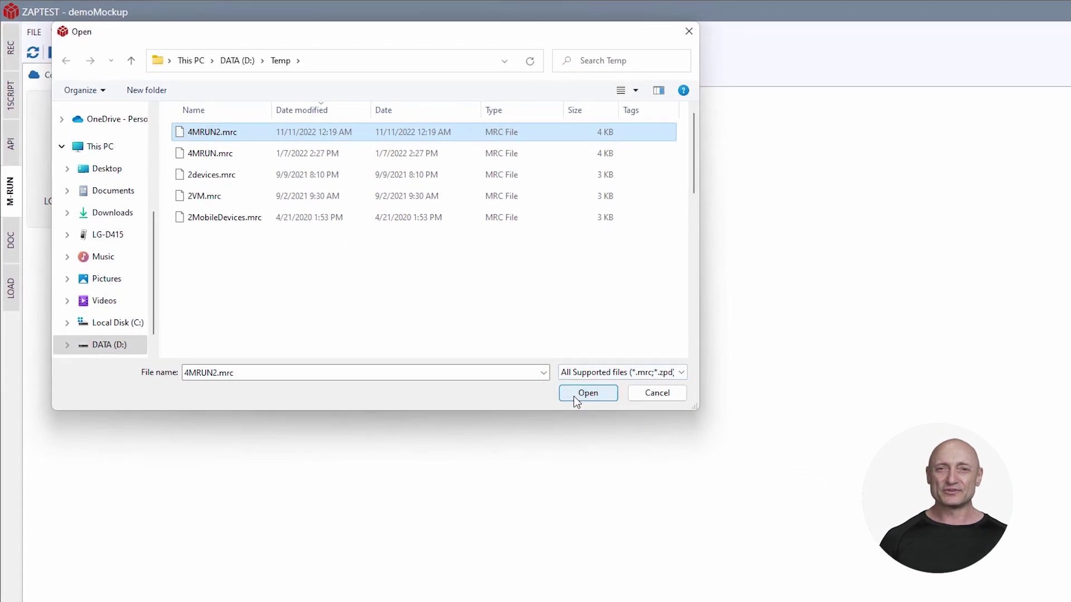
pyautogui.click(660, 440)
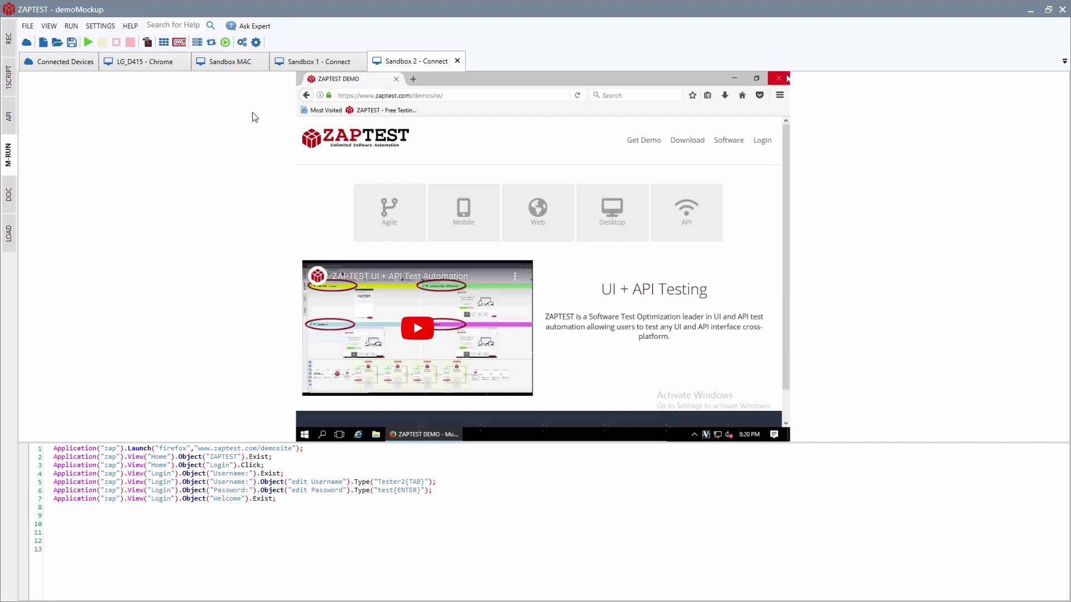
# Run demoMockup on all four devices from the Dashboard and open the results.
pyautogui.click(160, 45)
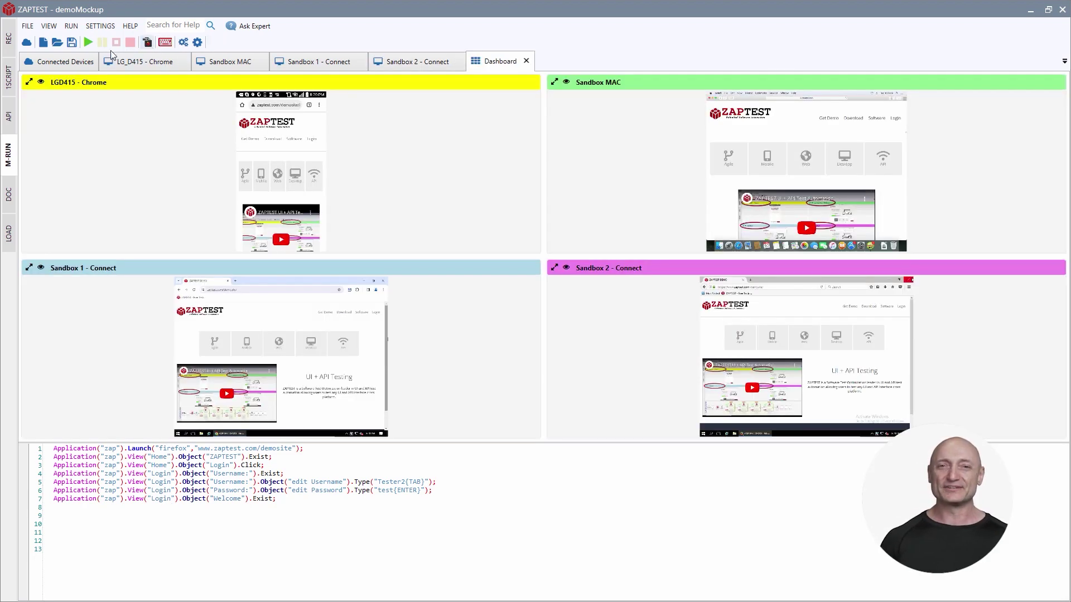
pyautogui.click(88, 42)
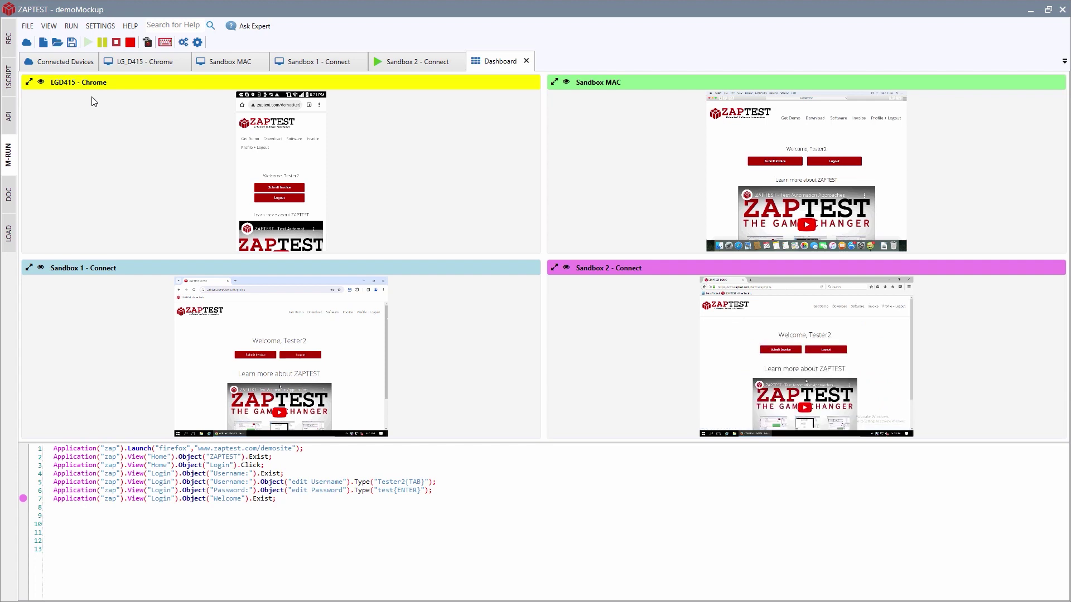
pyautogui.click(147, 43)
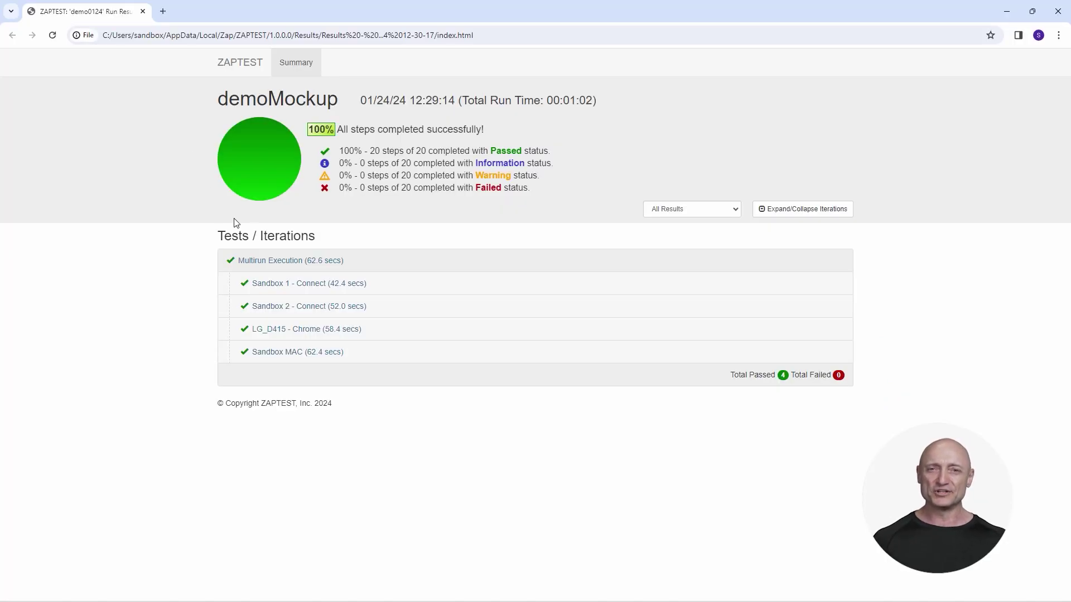
# Expand the Sandbox 1 - Connect entry and all its result rows, steps 22–26.
pyautogui.click(311, 285)
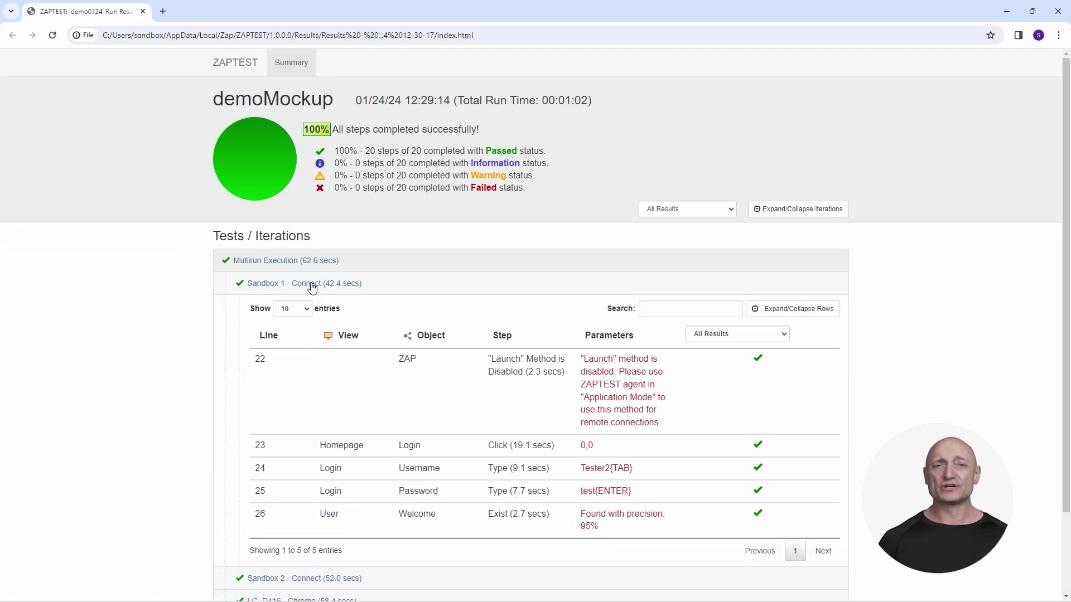
pyautogui.click(761, 308)
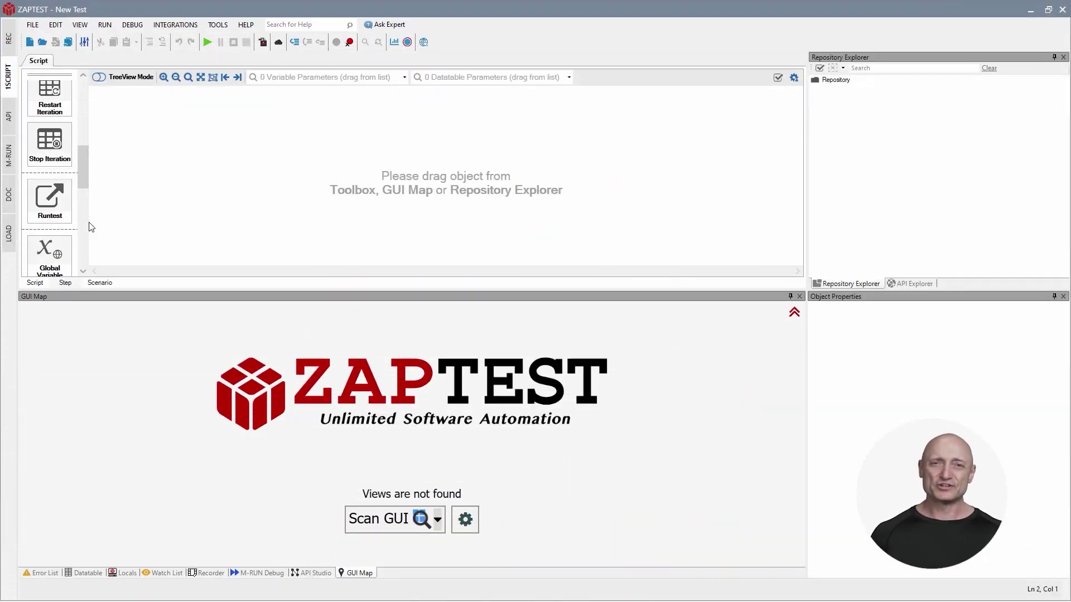
# Run the PDFInvoice, Portal_Login, WebInvoice chain, submitting an invoice with an LED Monitor line at 124.99.
pyautogui.moveTo(49, 201); pyautogui.dragTo(112, 208)
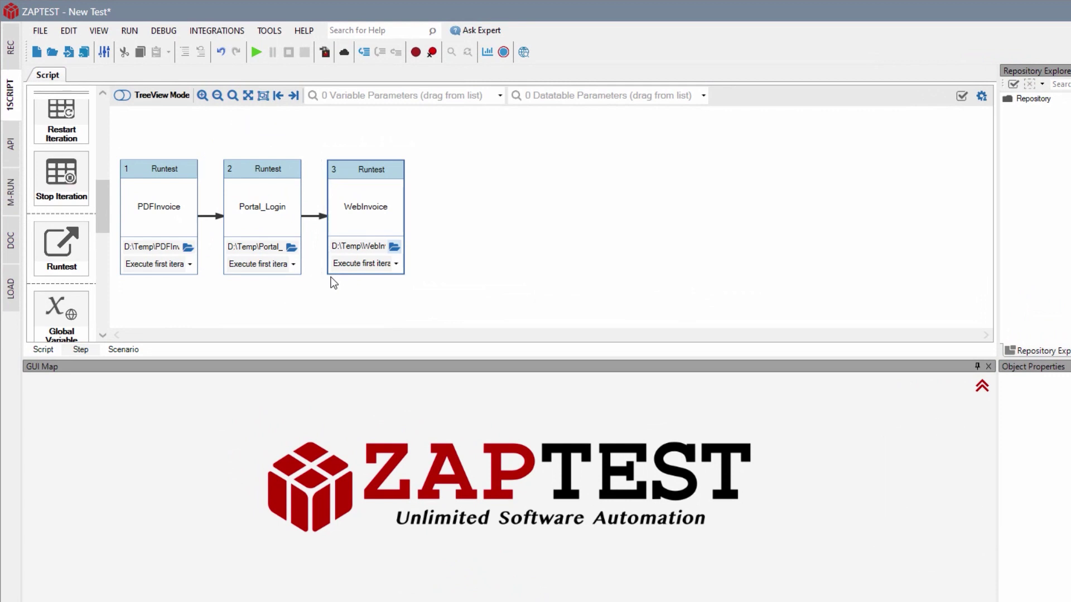
pyautogui.click(256, 51)
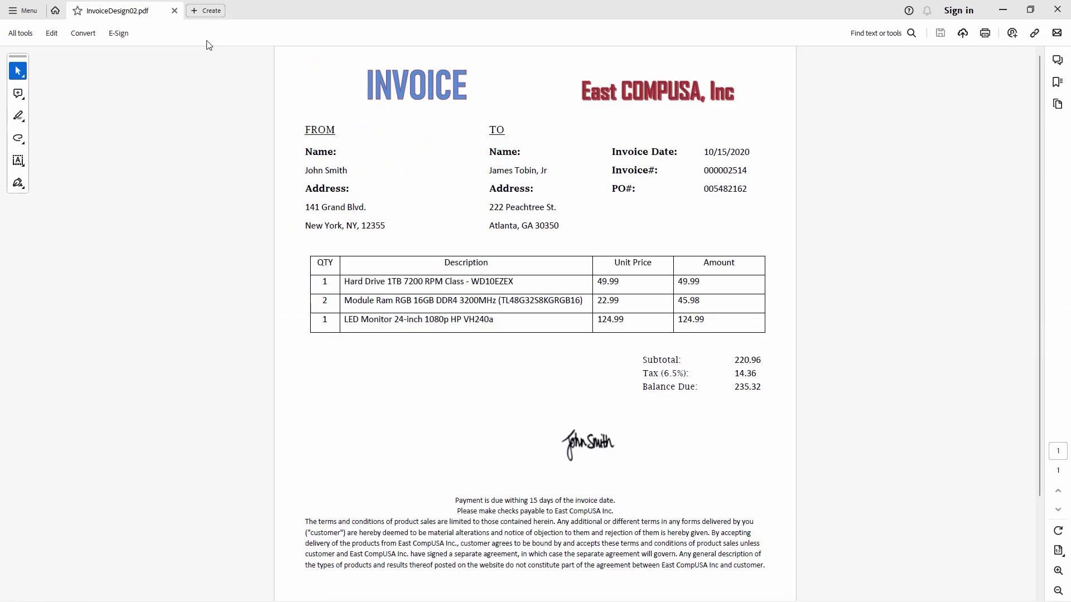
pyautogui.click(278, 469)
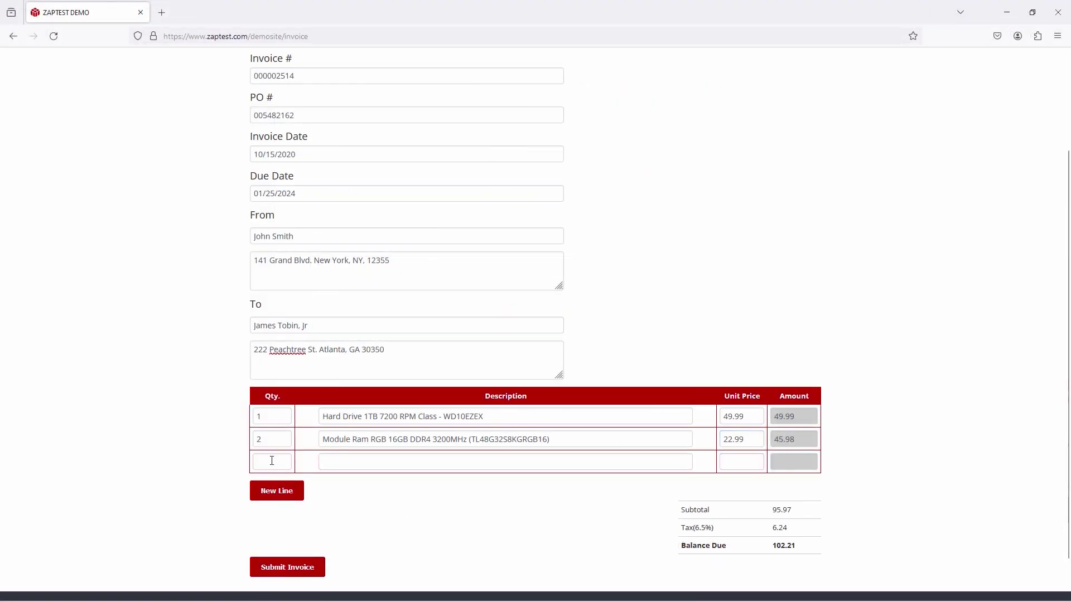
pyautogui.click(509, 462)
pyautogui.write('LED Monitor 24-inch 1080p HP VH240a')
pyautogui.click(741, 462)
pyautogui.write('124.99')
pyautogui.click(287, 568)
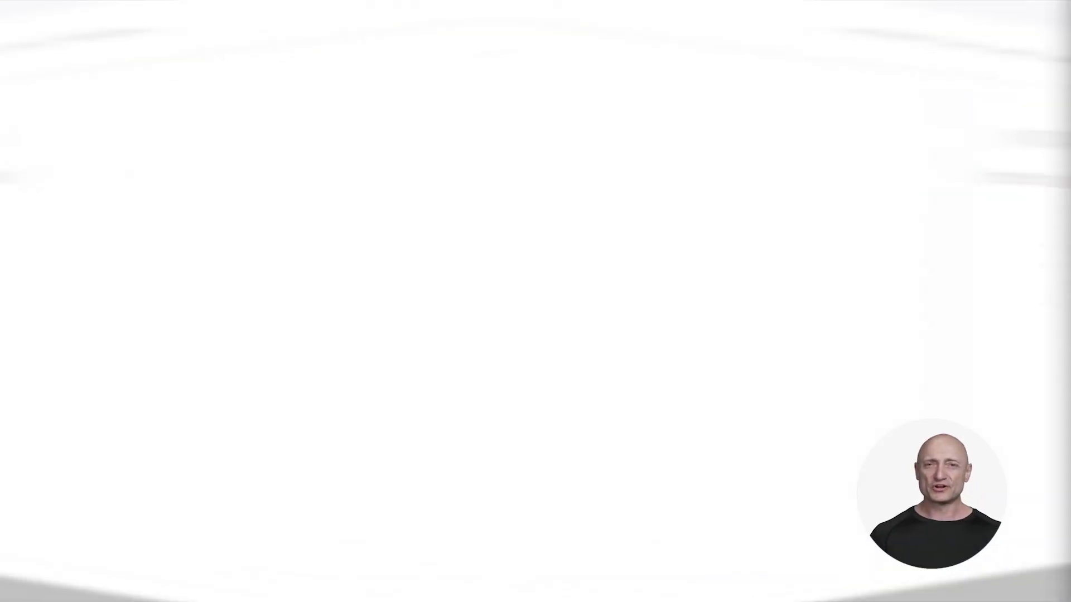
# Scroll through the New Test report to review the PDFInvoice, Portal_Login and WebInvoice Runtest tables.
pyautogui.scroll(-8, 286, 432)
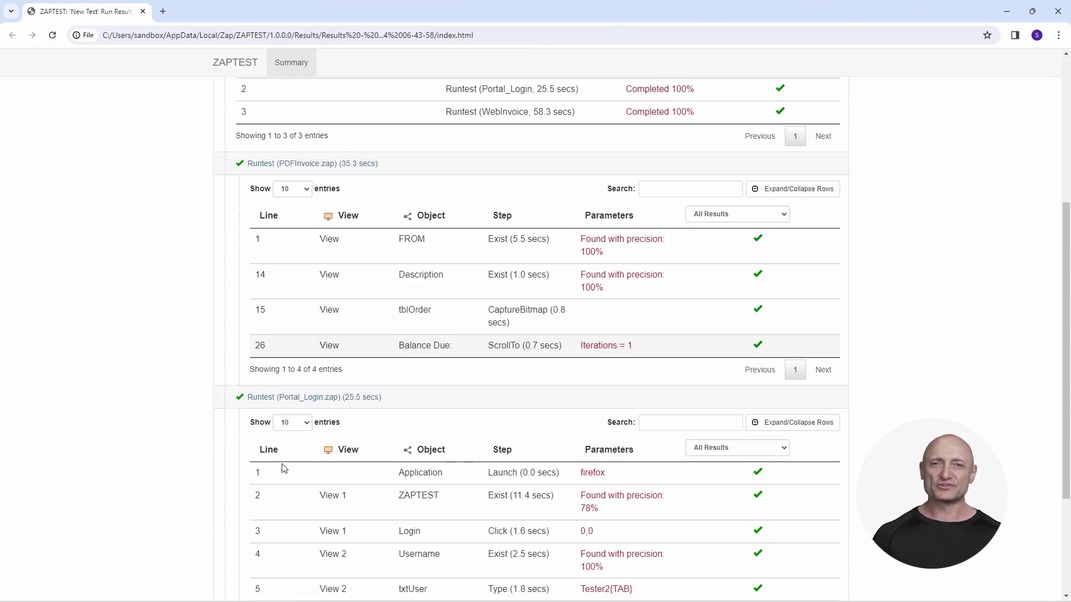
pyautogui.scroll(-11, 278, 537)
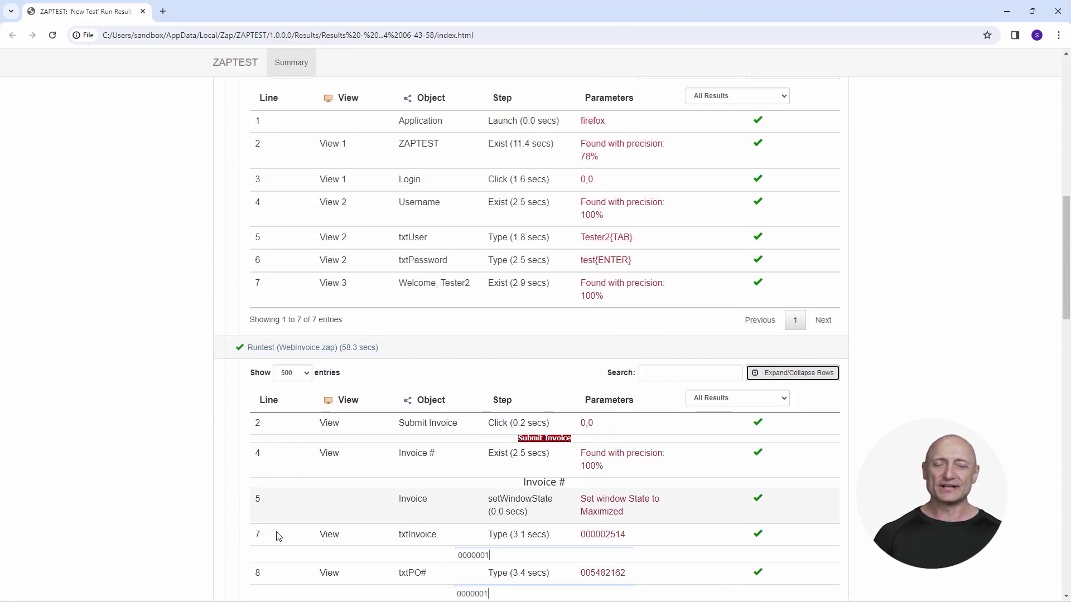
pyautogui.scroll(-13, 278, 536)
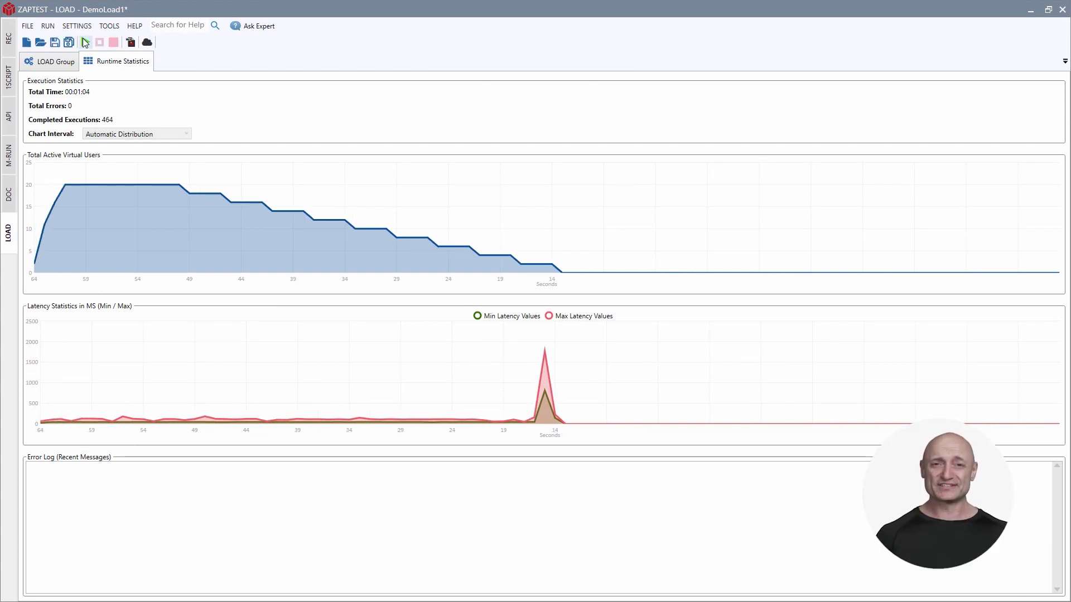
# Open the GetCompanyAndProducts script from the LOAD Group's 1SCRIPT tab and run it.
pyautogui.click(53, 65)
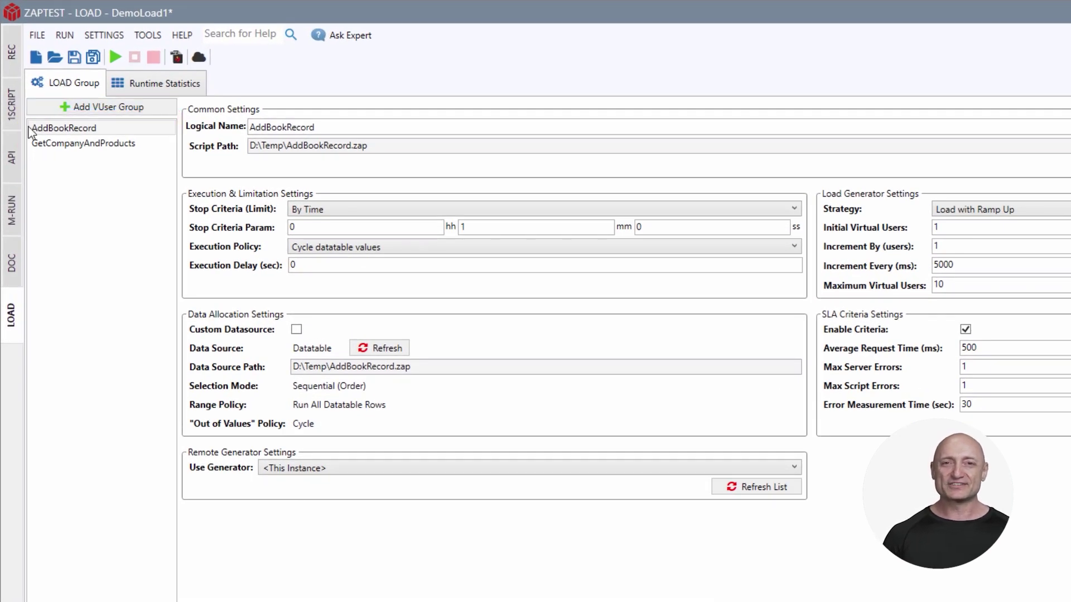
pyautogui.click(11, 103)
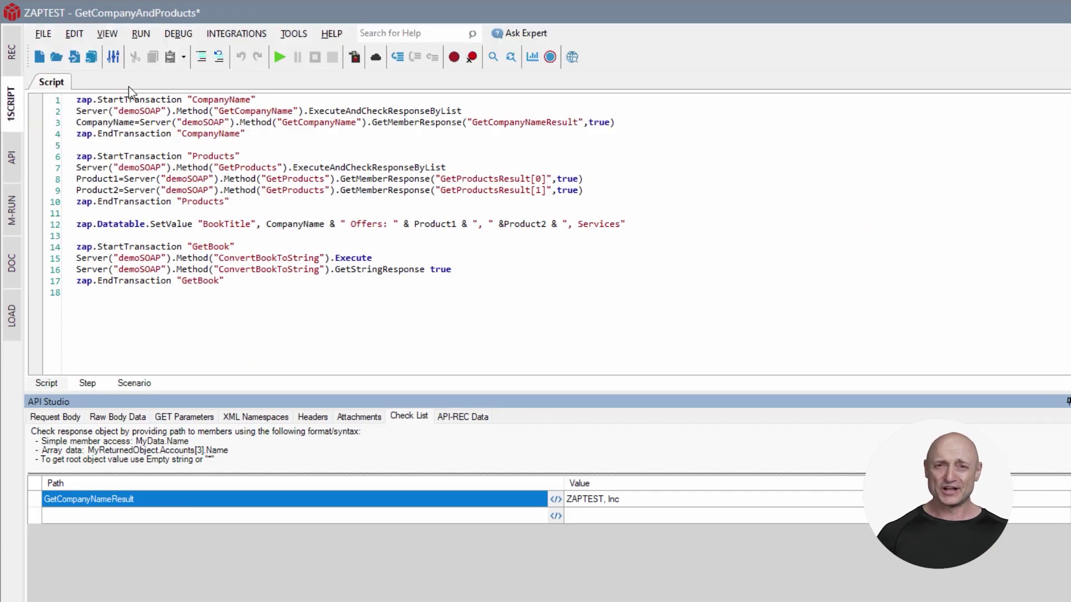
pyautogui.click(280, 56)
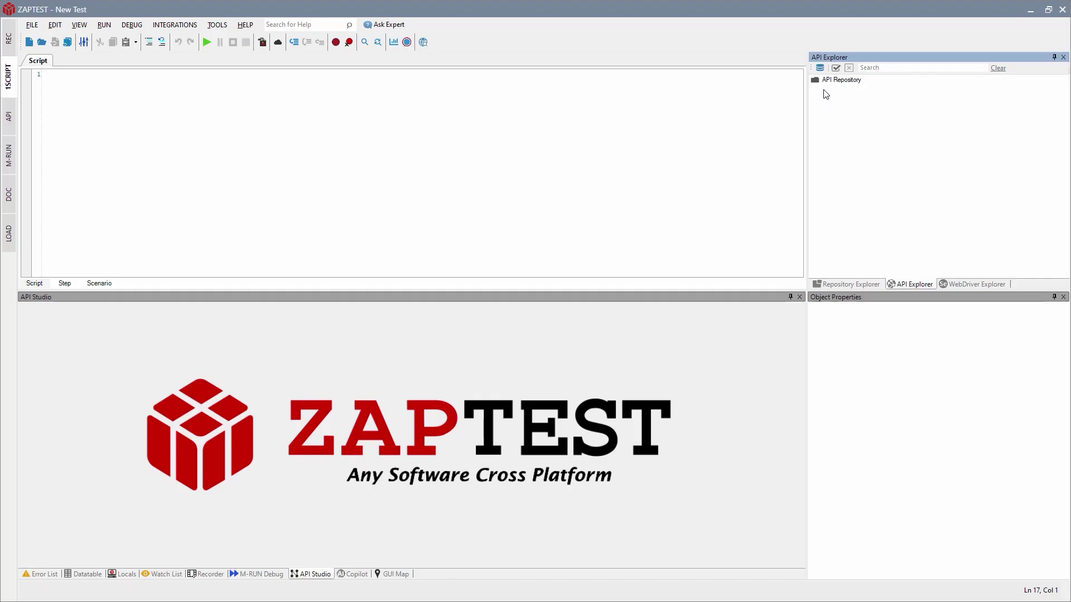
# Add the demoSOAP server with its WSDL data loaded and inspect a method's request body.
pyautogui.click(820, 68)
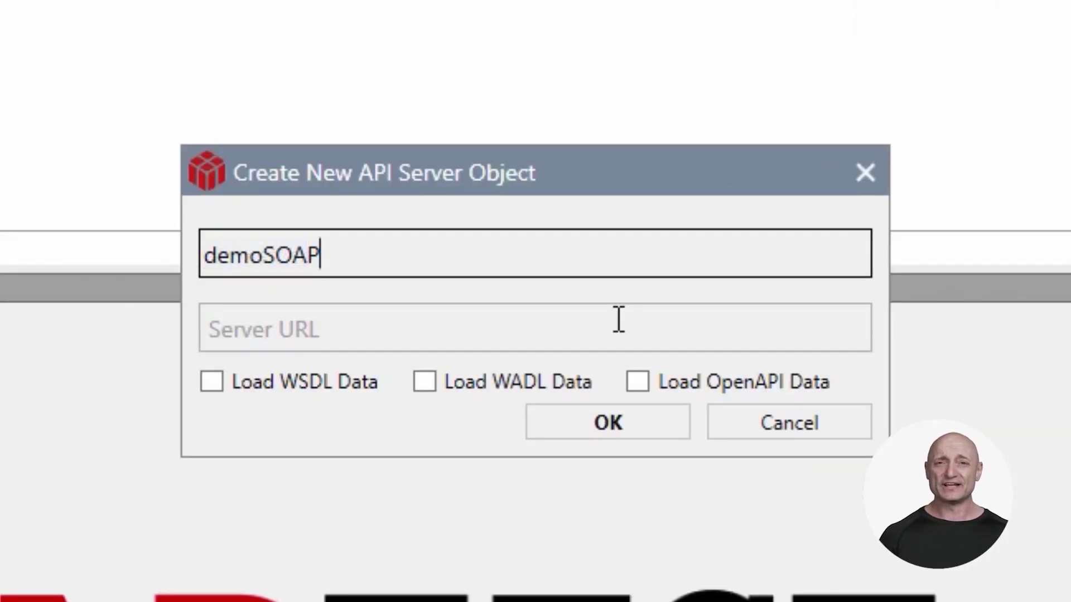
pyautogui.click(619, 319)
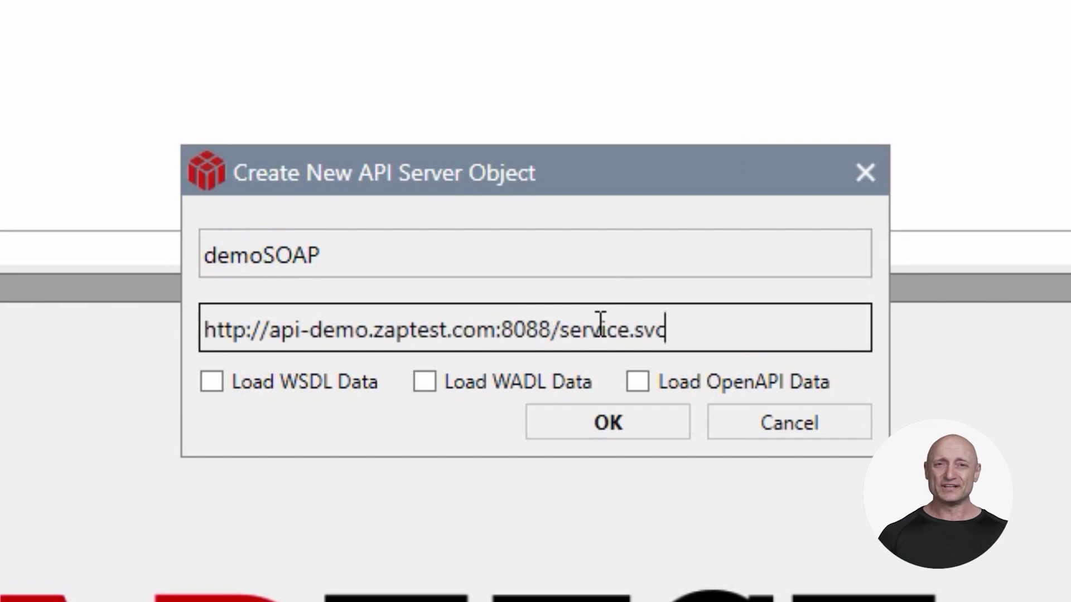
pyautogui.click(207, 378)
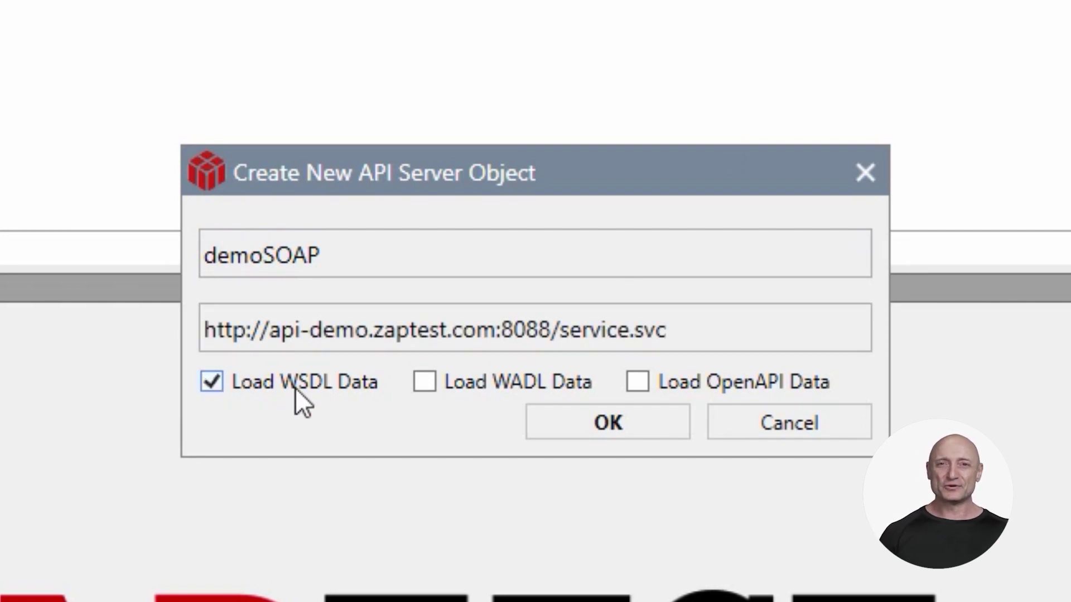
pyautogui.click(577, 428)
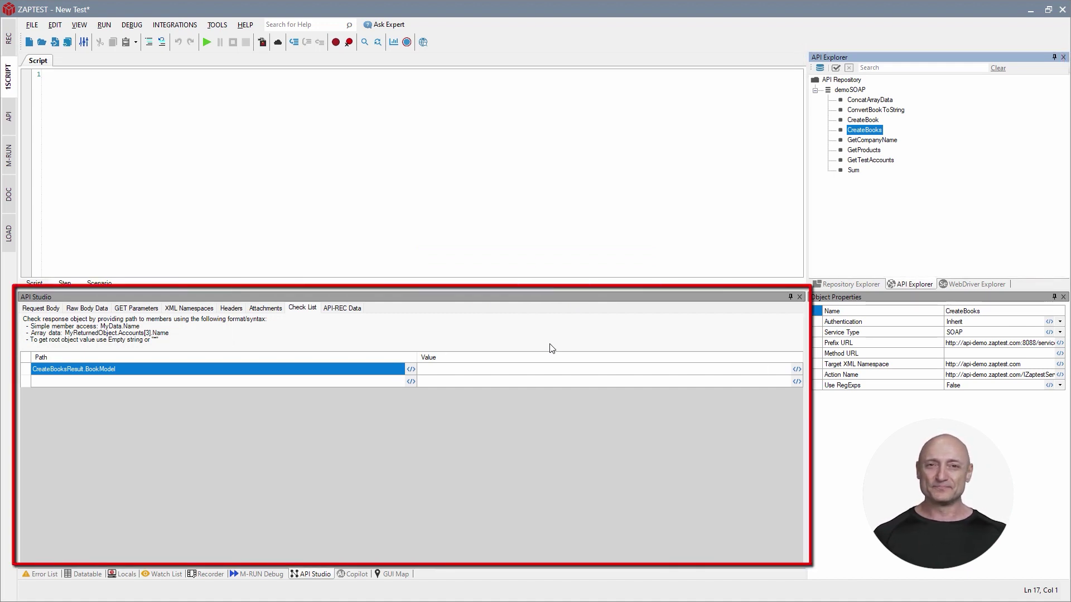
pyautogui.click(49, 310)
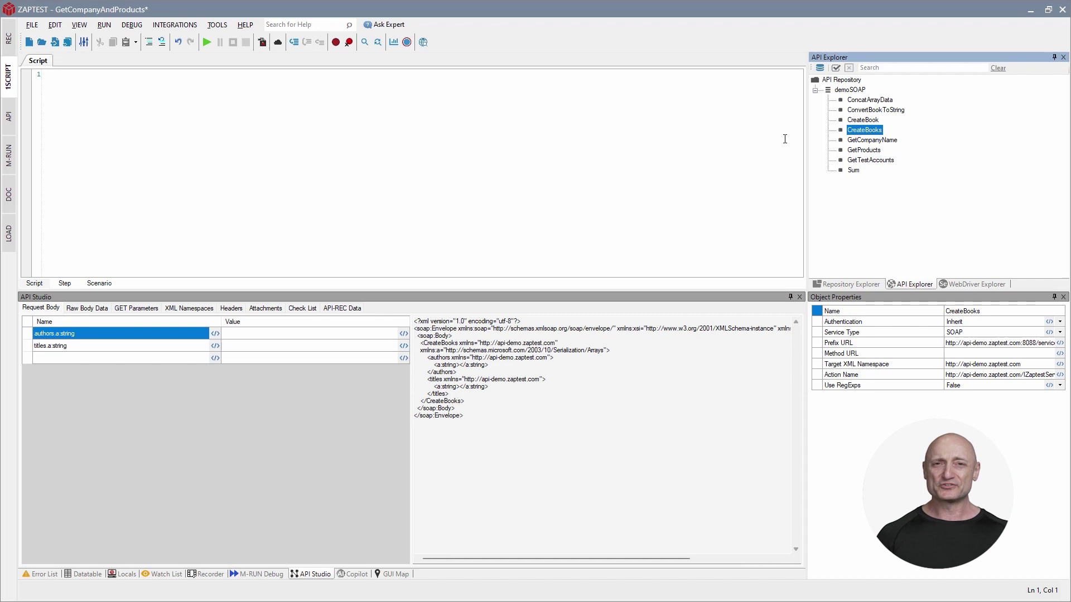
pyautogui.click(863, 112)
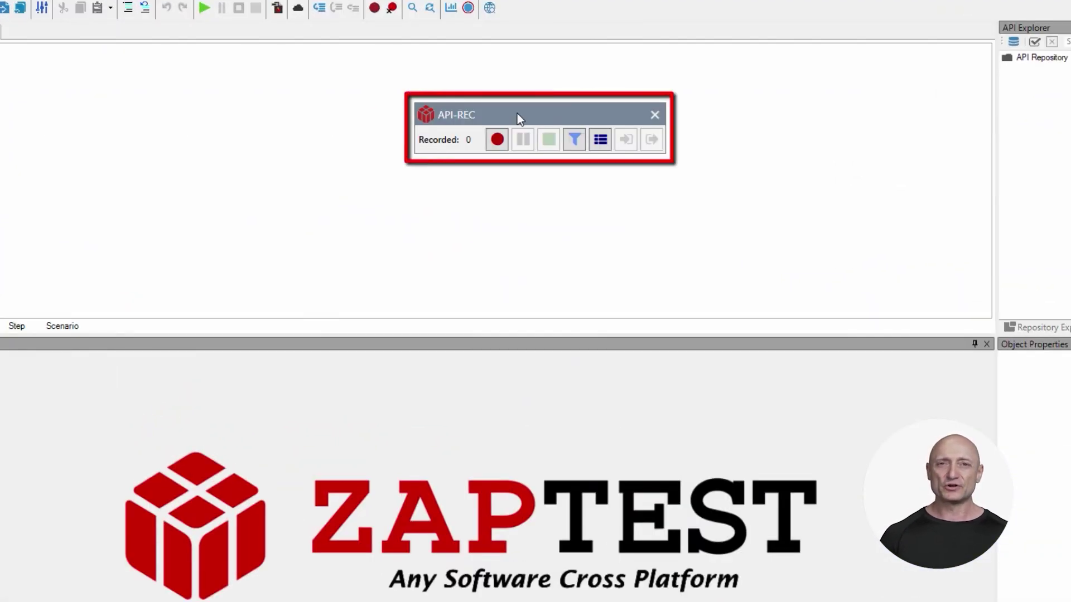
pyautogui.click(575, 142)
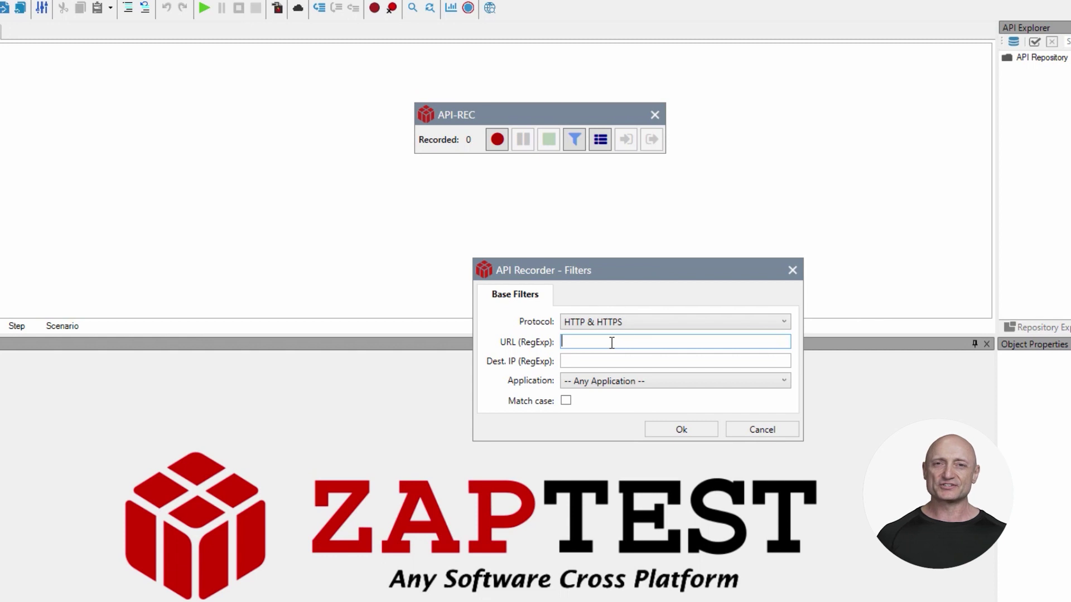
pyautogui.click(672, 430)
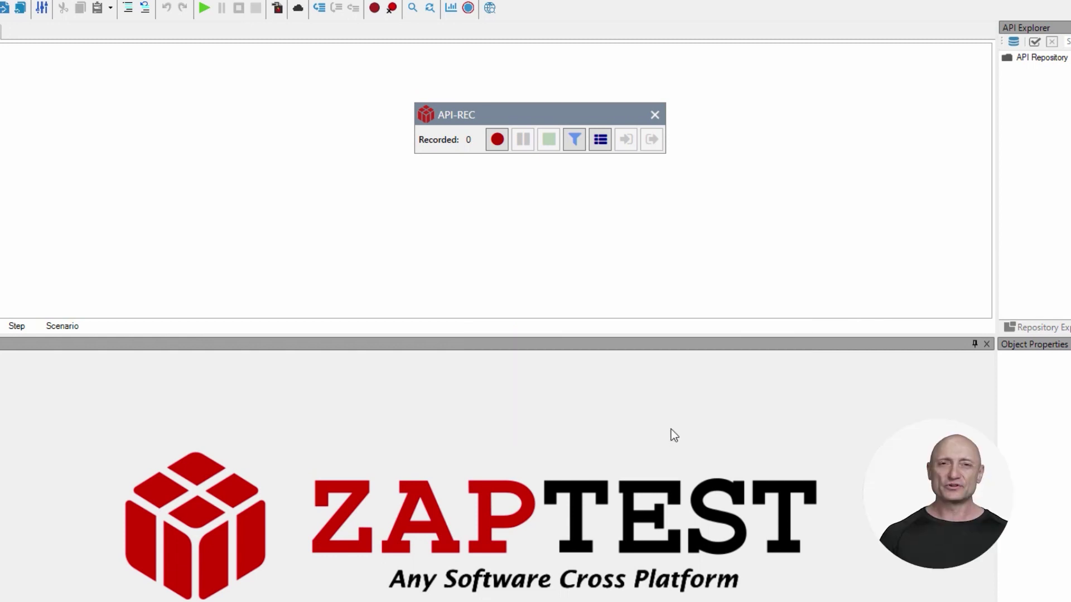
pyautogui.click(496, 140)
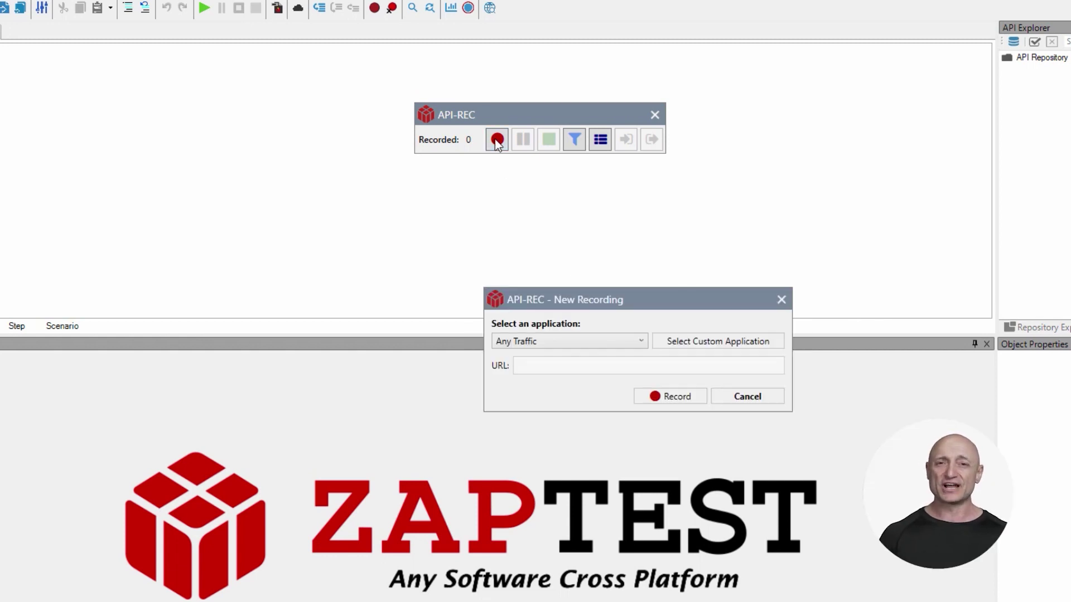
pyautogui.click(580, 346)
pyautogui.click(567, 385)
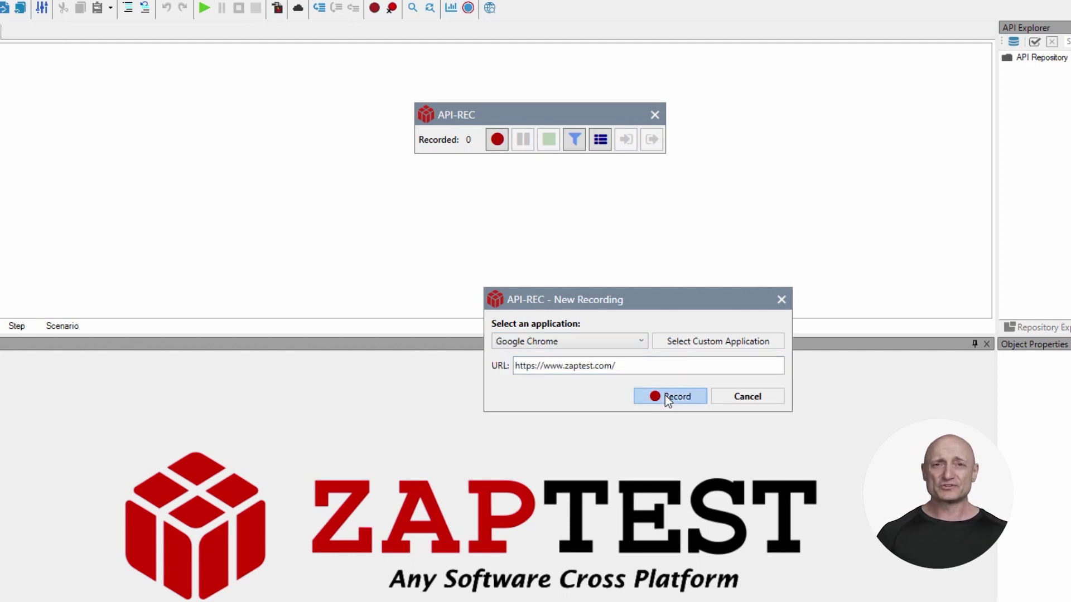
pyautogui.click(669, 396)
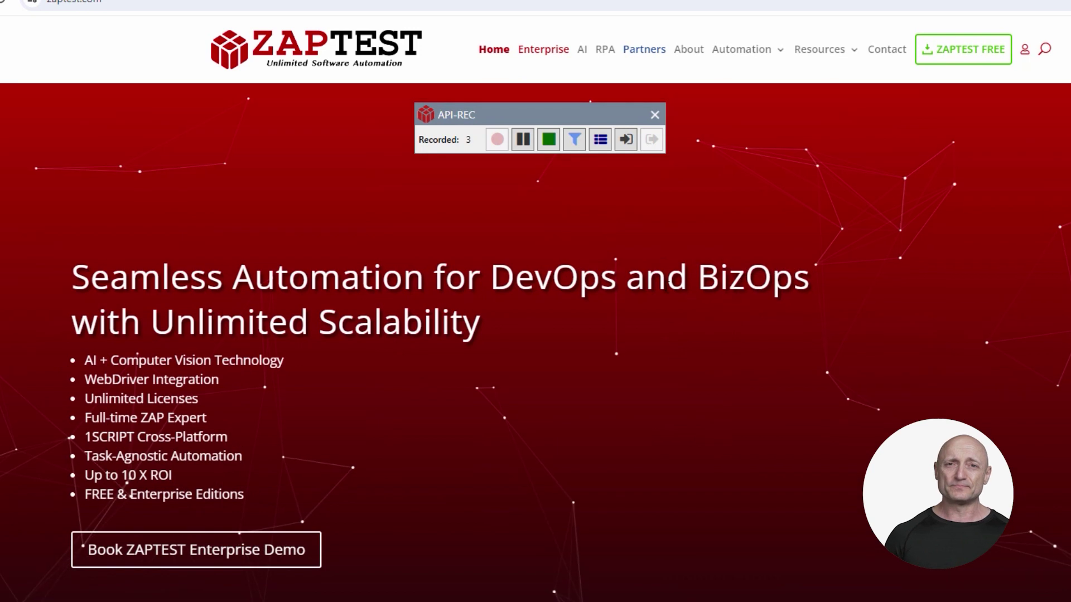
# Start the transaction 'Transaction #1 AI tab' and go to the site's AI page.
pyautogui.click(626, 140)
pyautogui.click(629, 137)
pyautogui.write('AI tab')
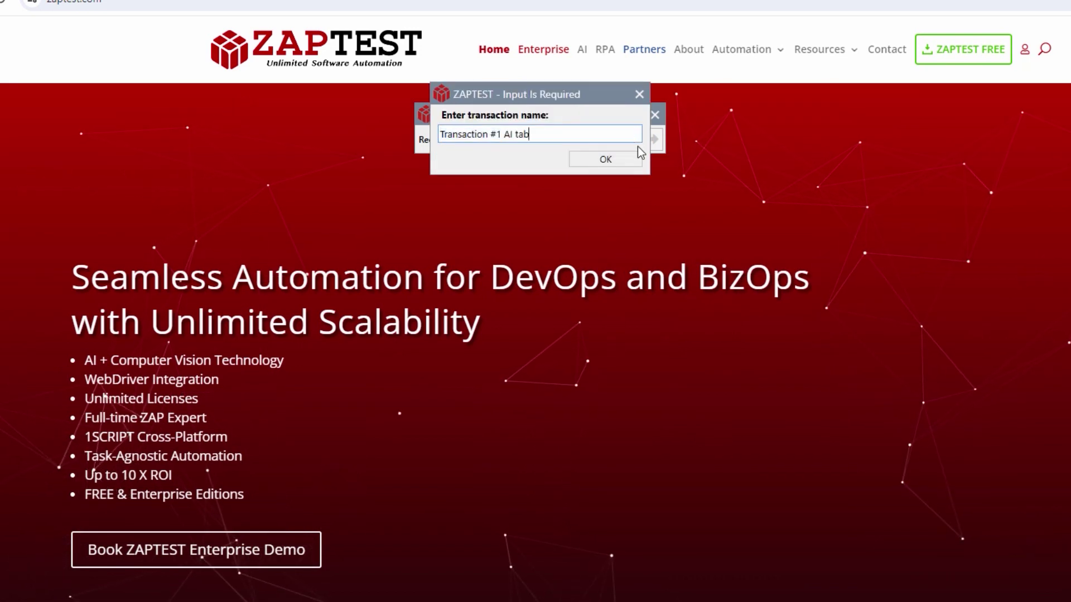
pyautogui.click(605, 160)
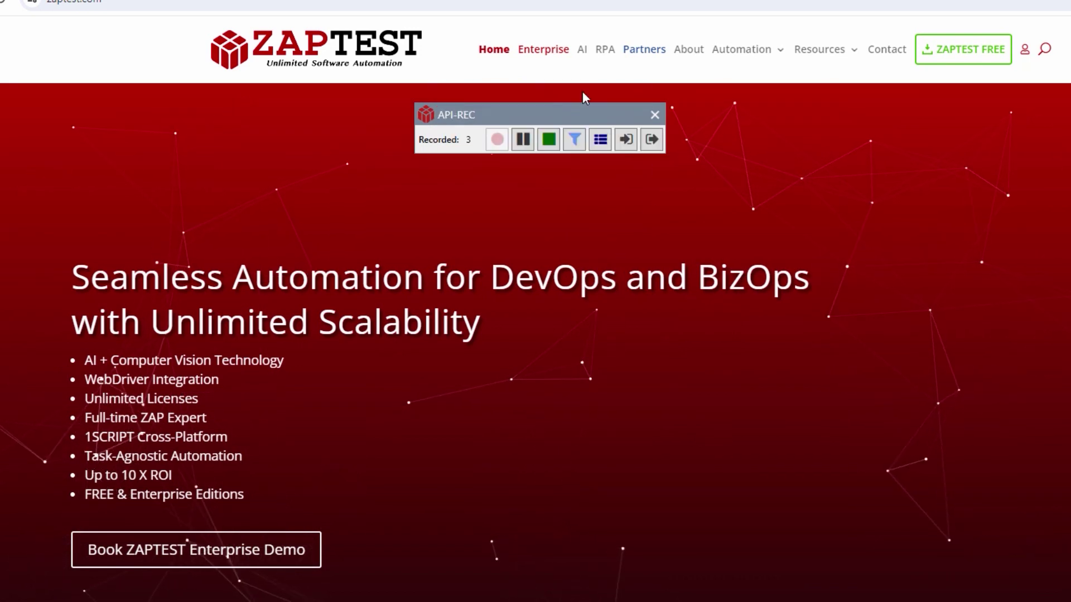
pyautogui.click(583, 51)
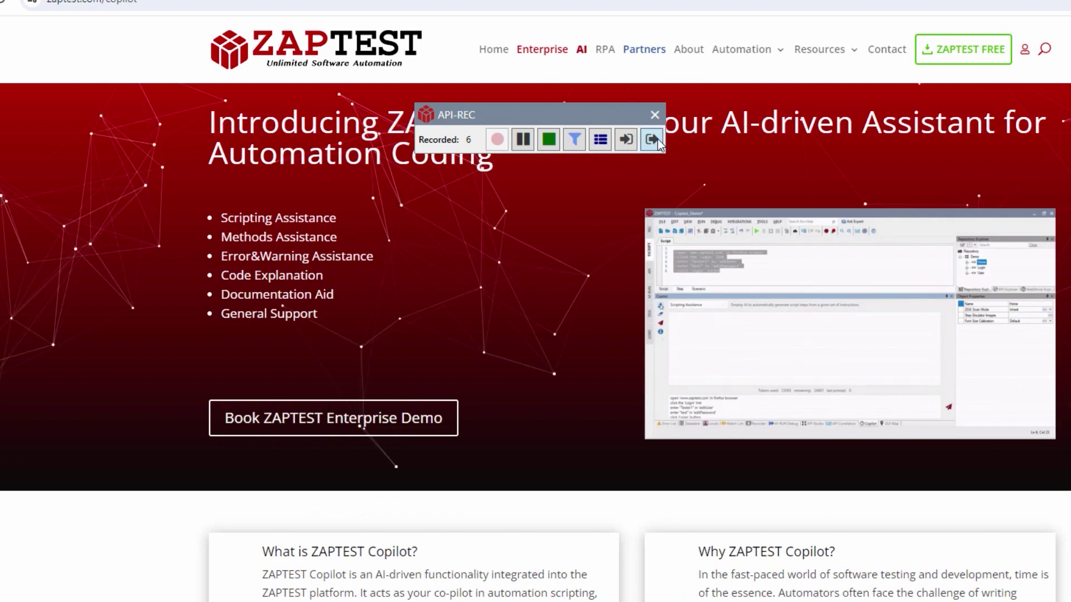
# Start the transaction 'Transaction #2 RPA tab', then stop the recording and confirm.
pyautogui.click(626, 139)
pyautogui.click(625, 139)
pyautogui.write('RPA tab')
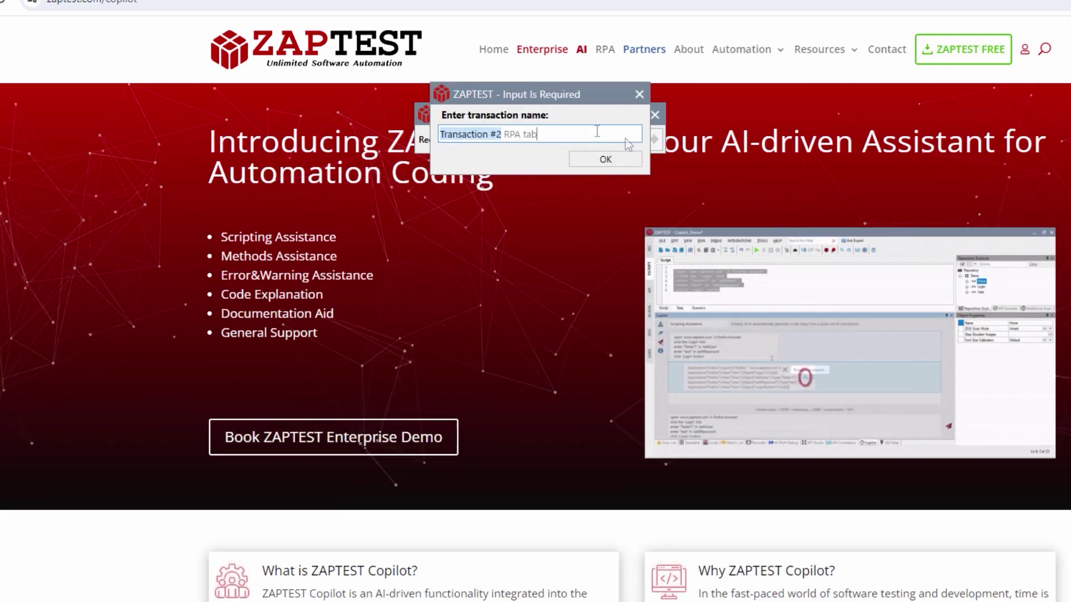
pyautogui.click(610, 157)
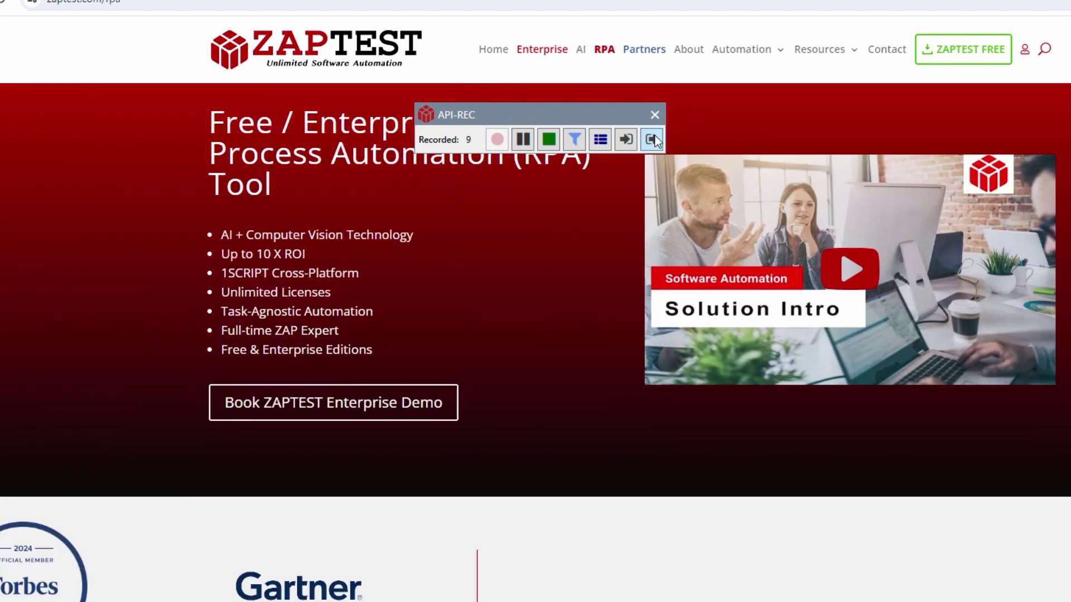
pyautogui.click(652, 140)
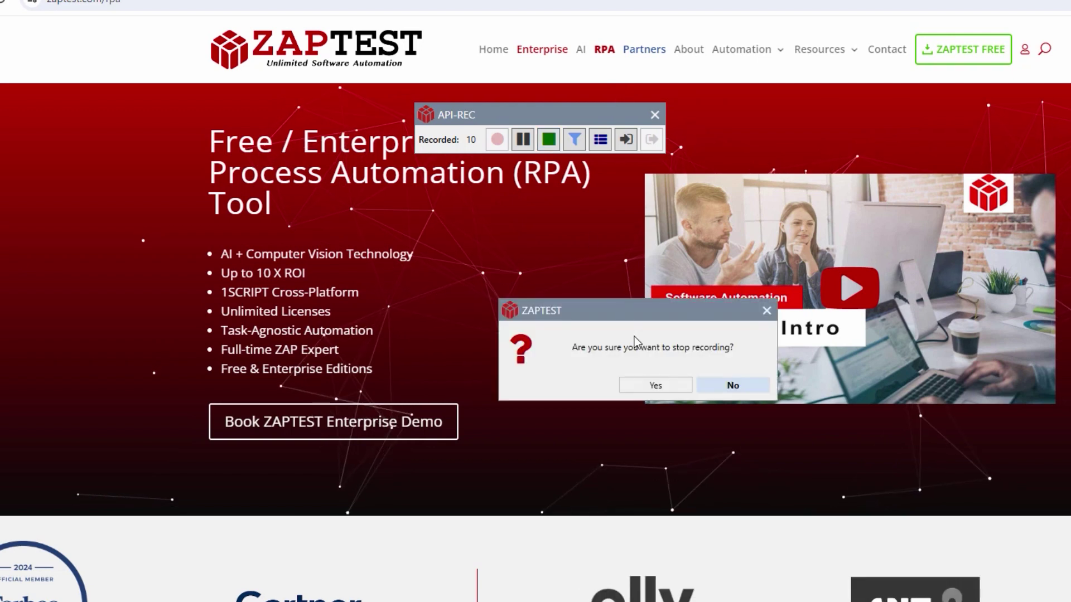
pyautogui.click(648, 385)
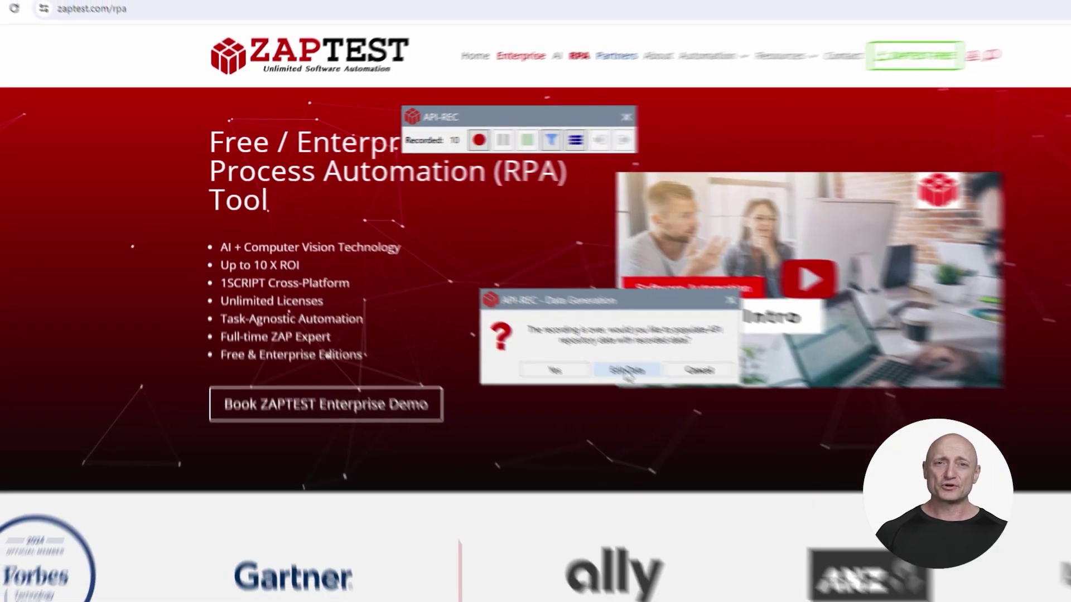
pyautogui.click(648, 386)
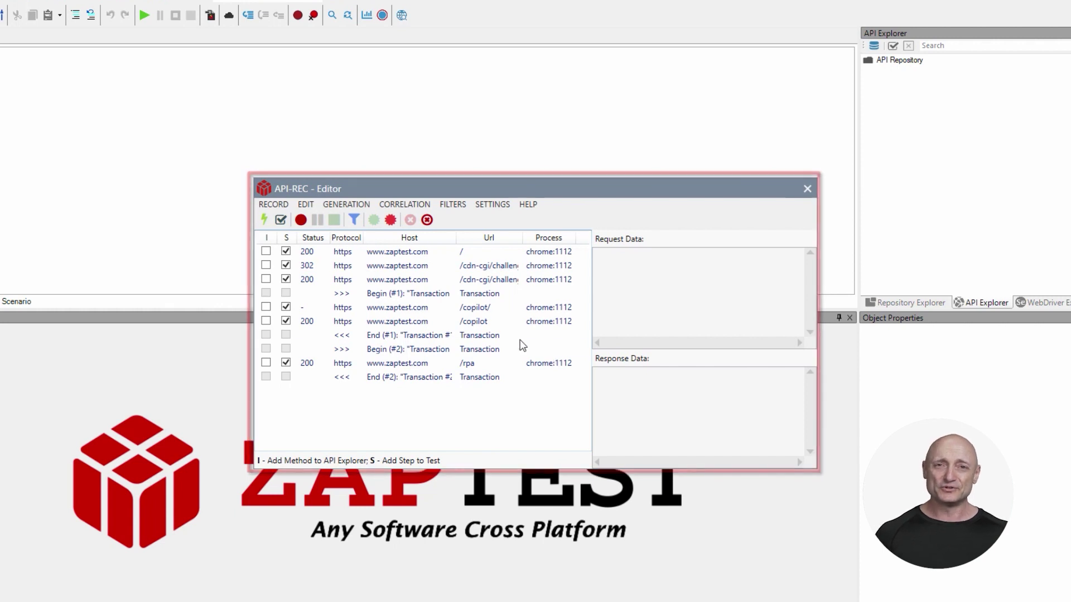
pyautogui.click(265, 220)
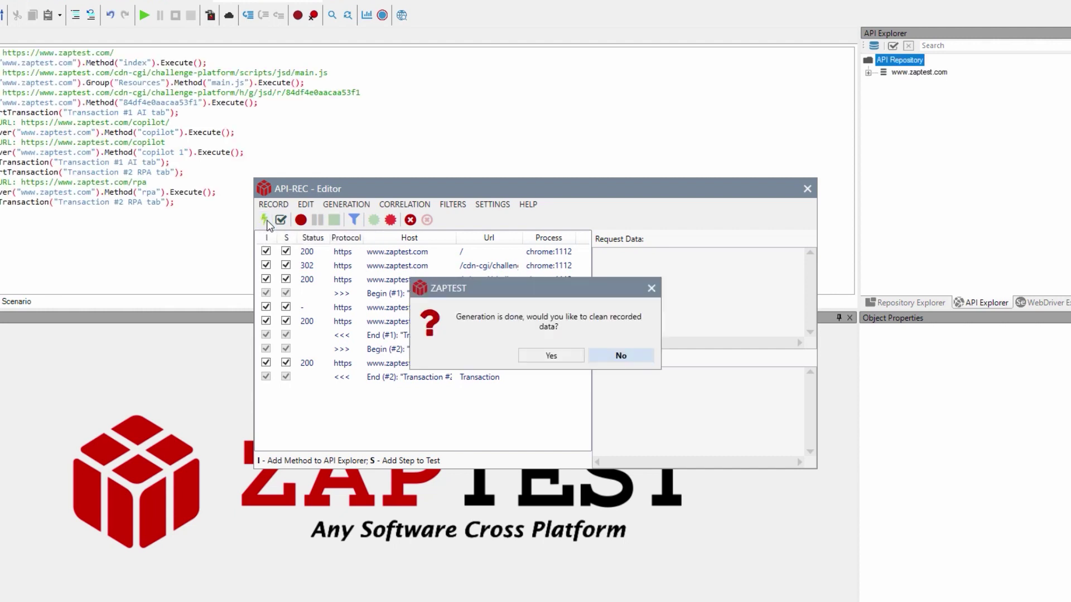
pyautogui.click(569, 356)
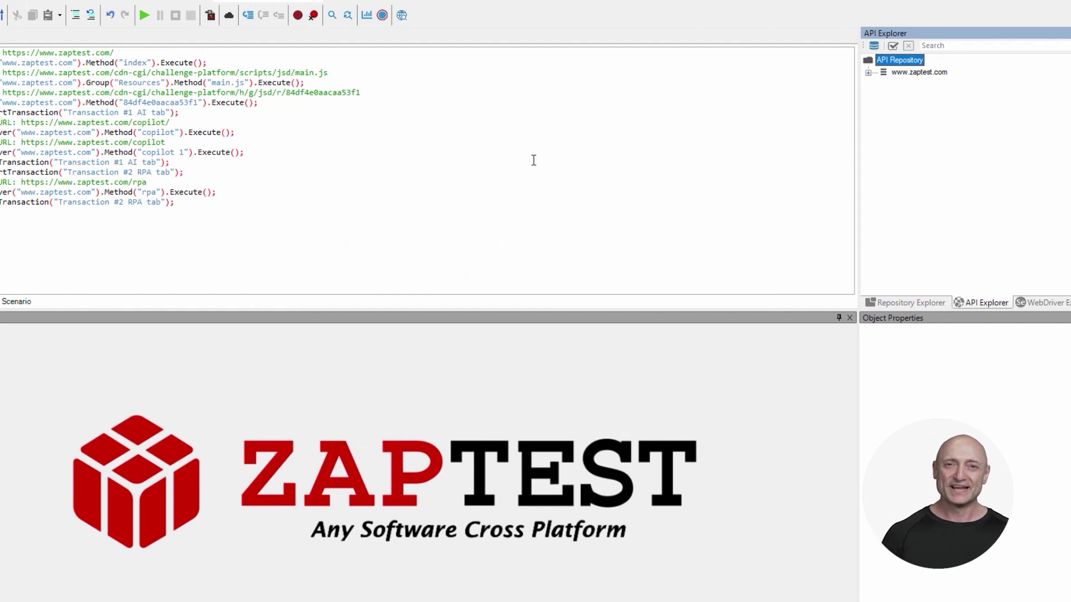
# Review the index and rpa methods' recorded data and headers, then bring up the API Correlation Manager.
pyautogui.click(130, 63)
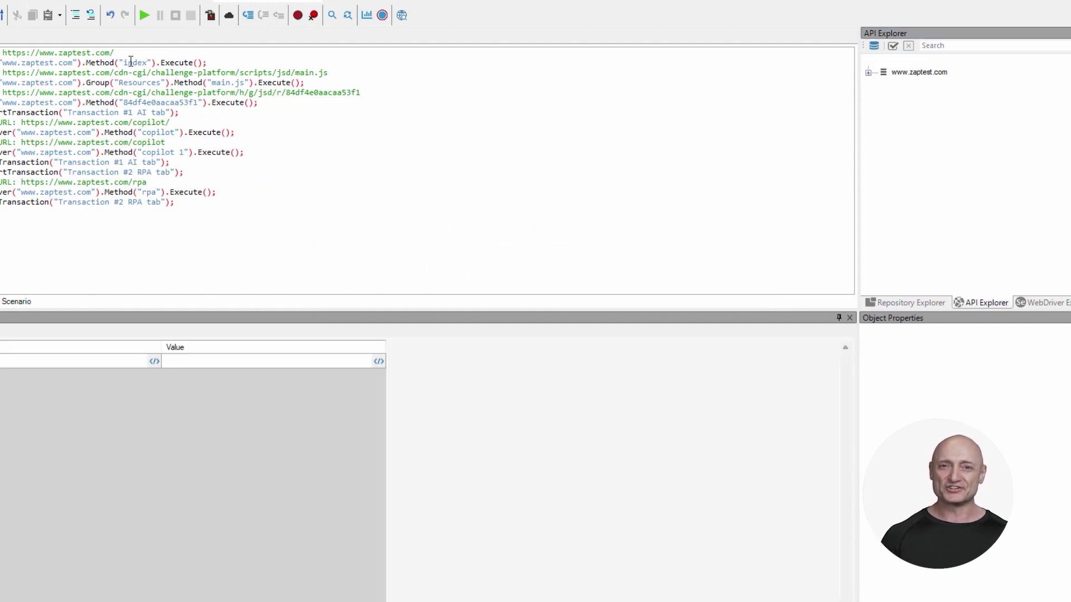
pyautogui.click(296, 331)
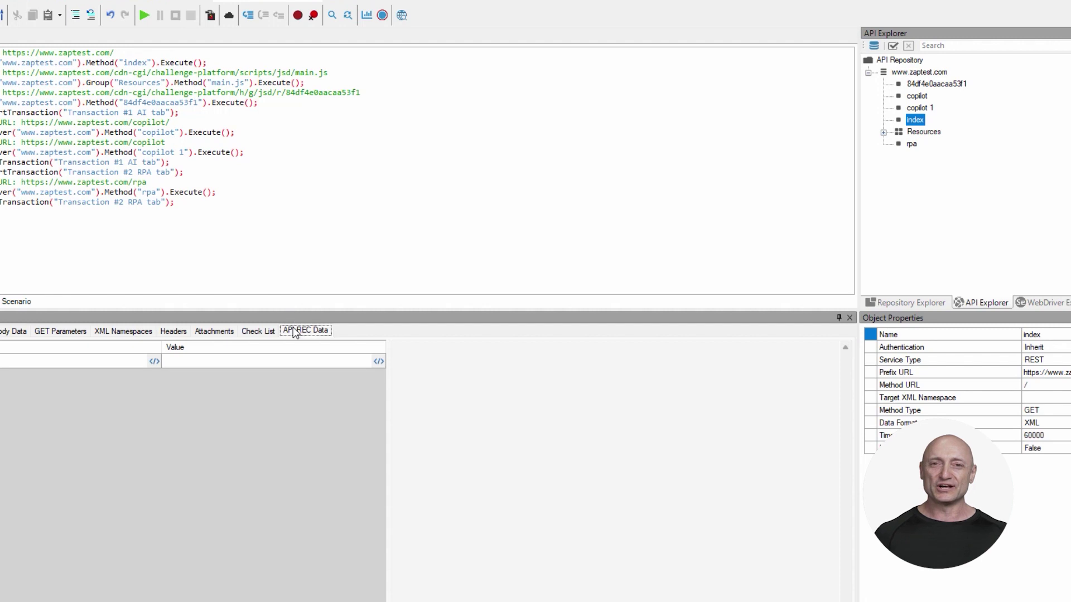
pyautogui.click(174, 332)
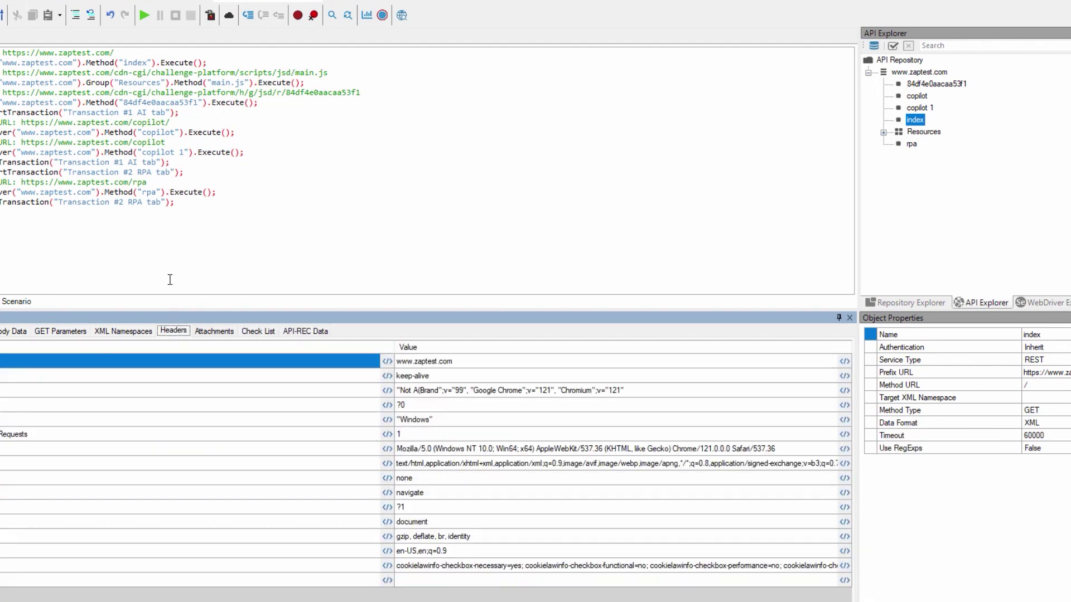
pyautogui.click(154, 192)
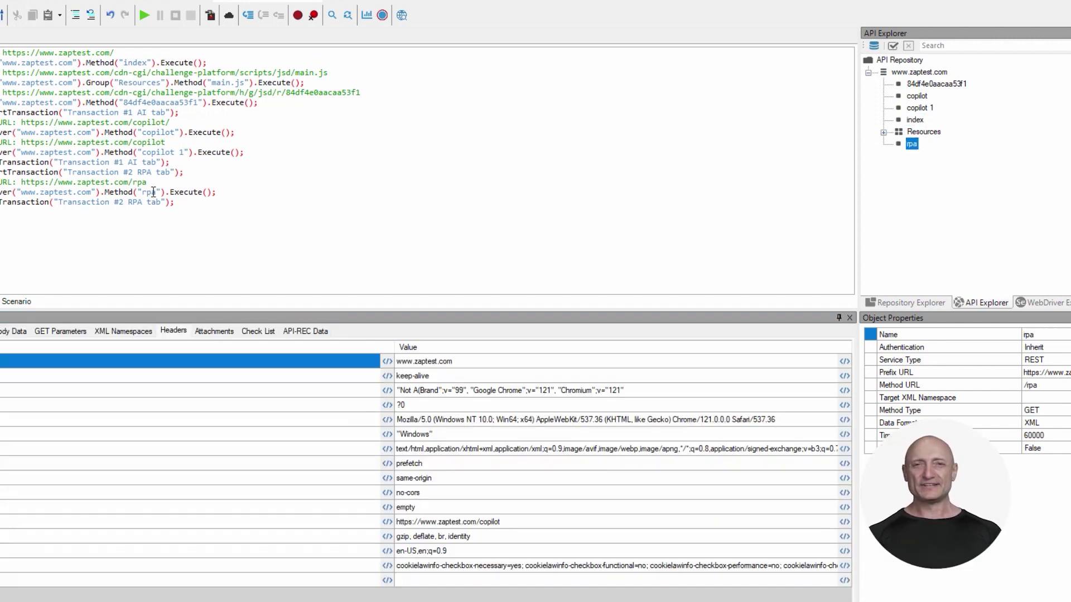
pyautogui.click(304, 332)
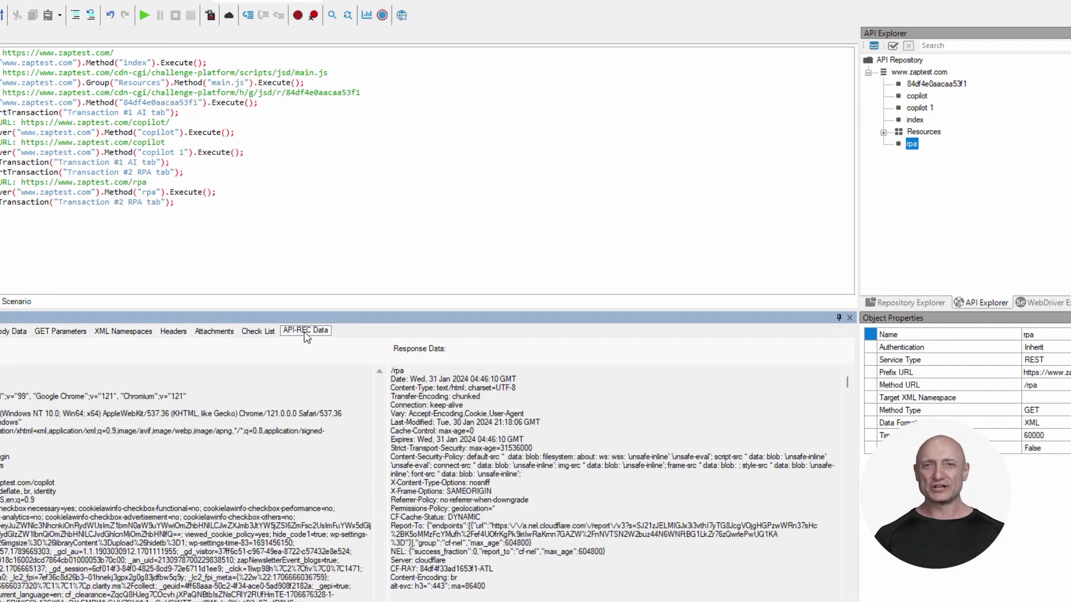
pyautogui.click(365, 16)
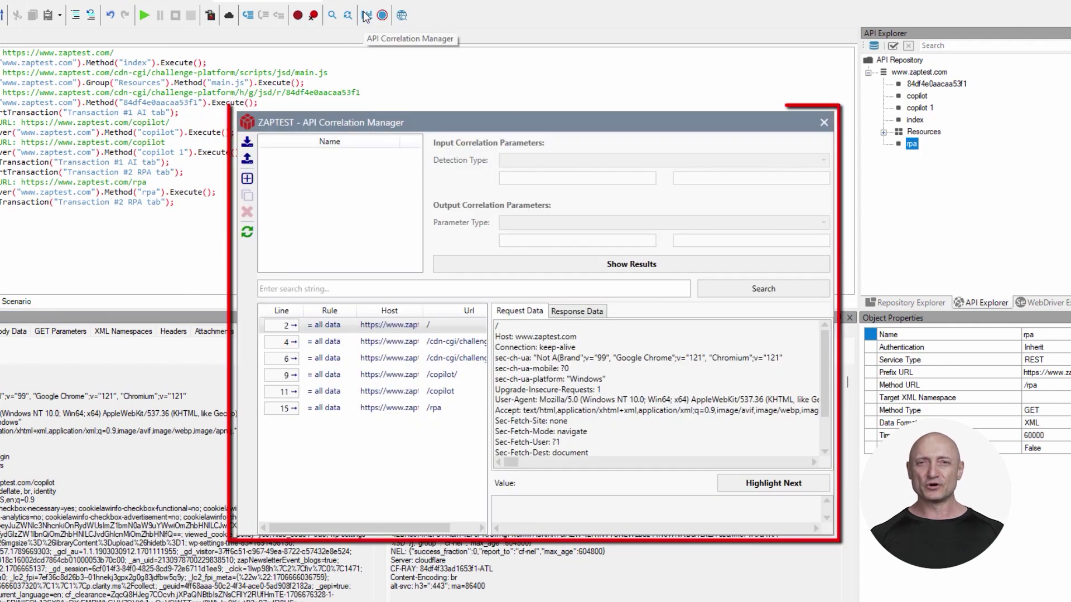
# Search the traffic for the CF-RAY value and add a correlation rule named cf-ray.
pyautogui.click(375, 288)
pyautogui.write('84df4f33ad1653f1-ATL')
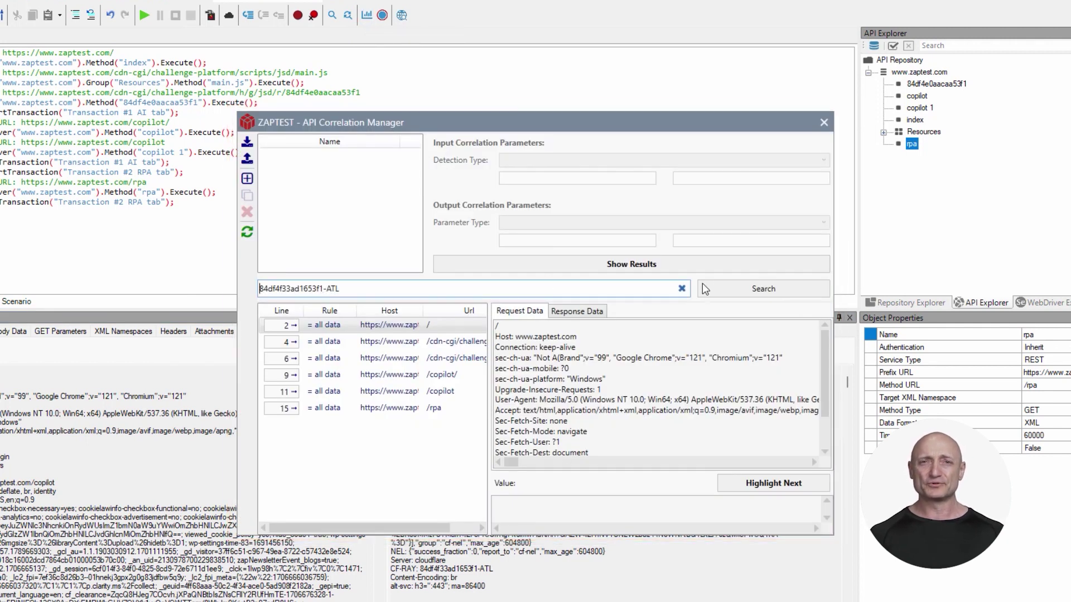
pyautogui.click(745, 290)
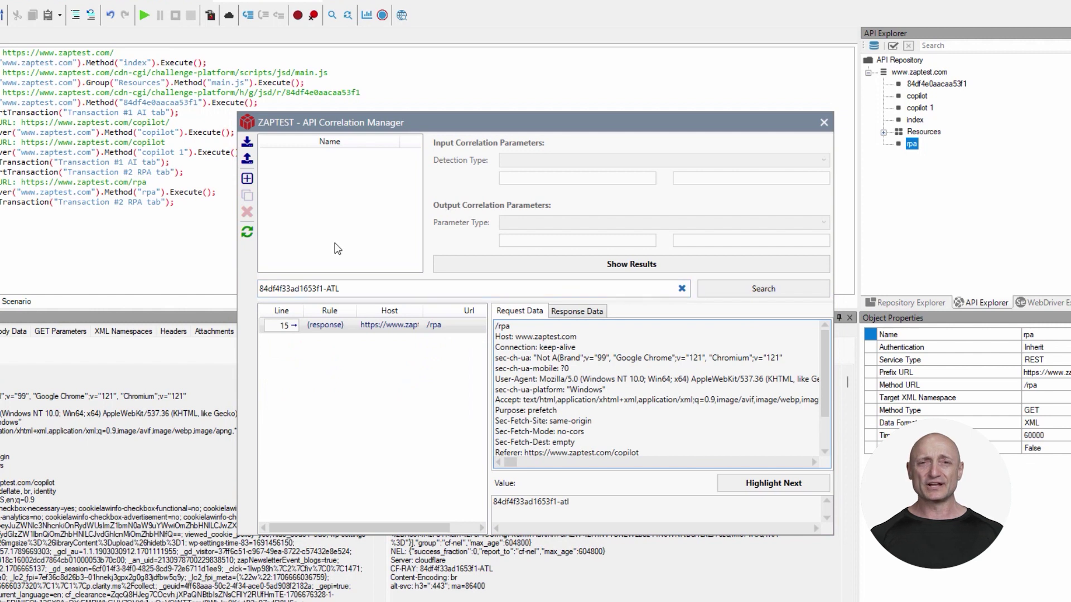
pyautogui.click(247, 178)
pyautogui.write('cf-ray')
pyautogui.click(553, 178)
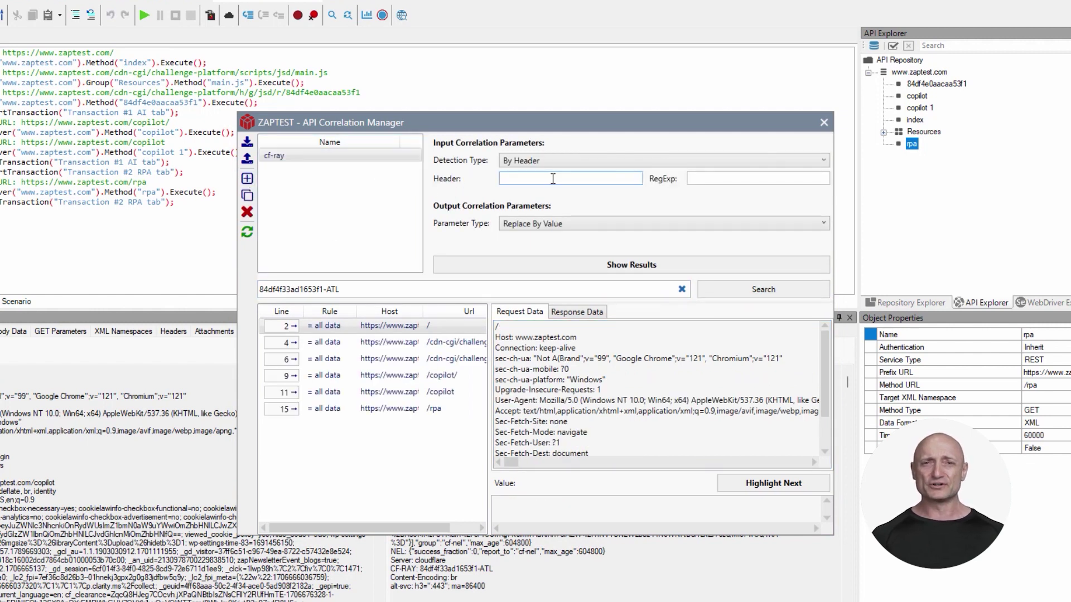
# Keep Replace By Value as the parameter type, recheck the CF-RAY response data, and close the manager.
pyautogui.click(582, 228)
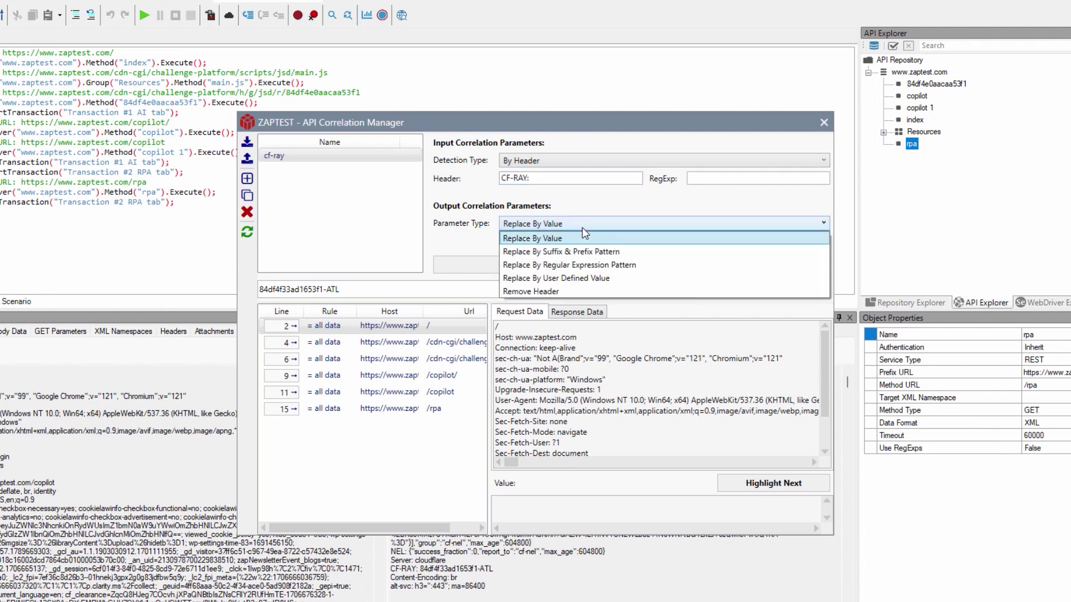
pyautogui.click(574, 237)
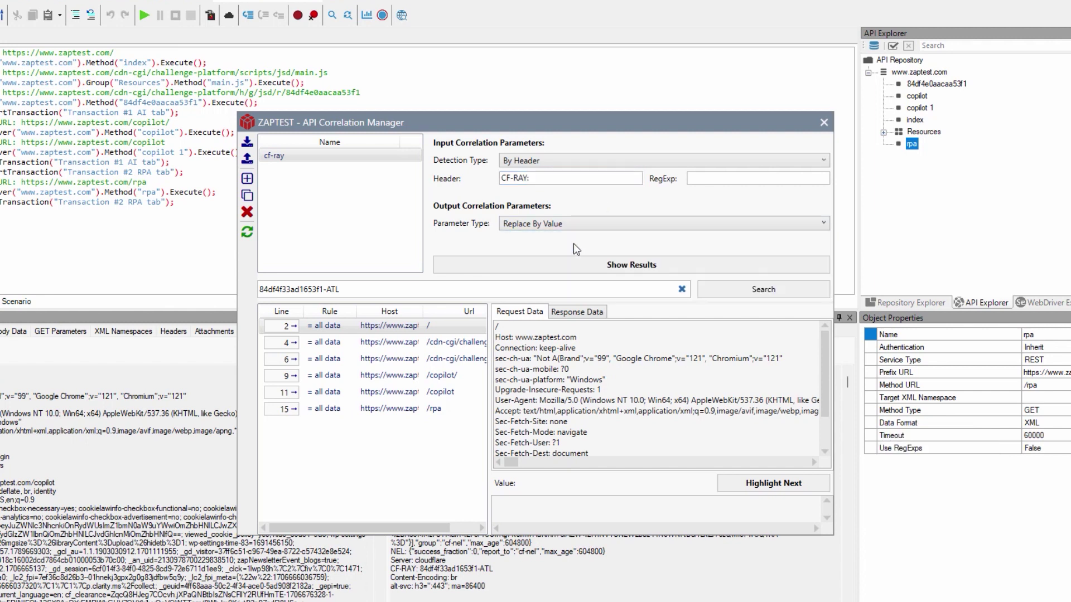
pyautogui.click(701, 295)
pyautogui.click(585, 313)
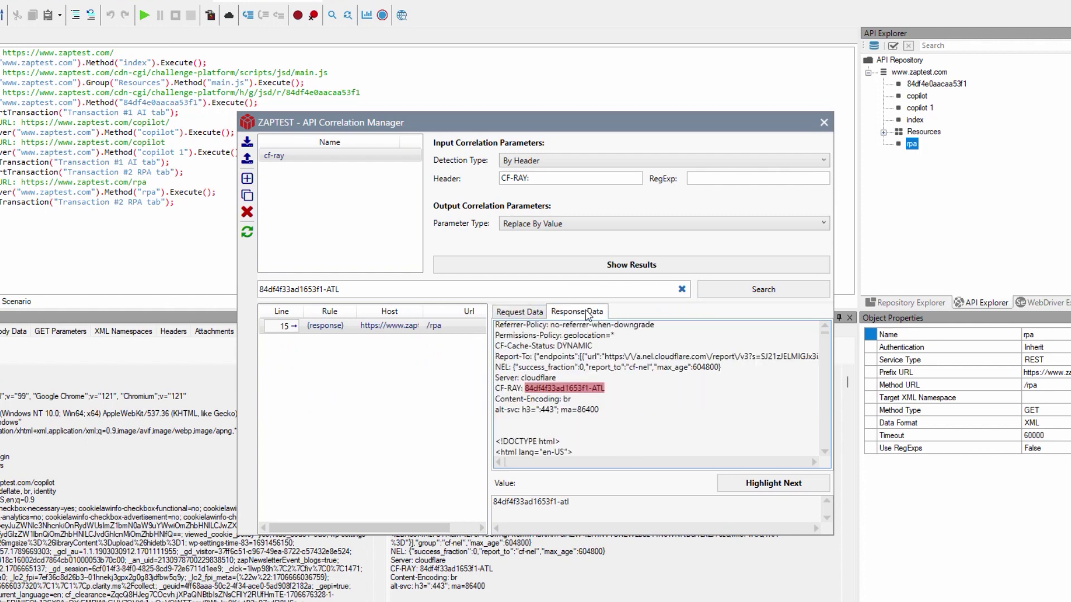
pyautogui.click(824, 123)
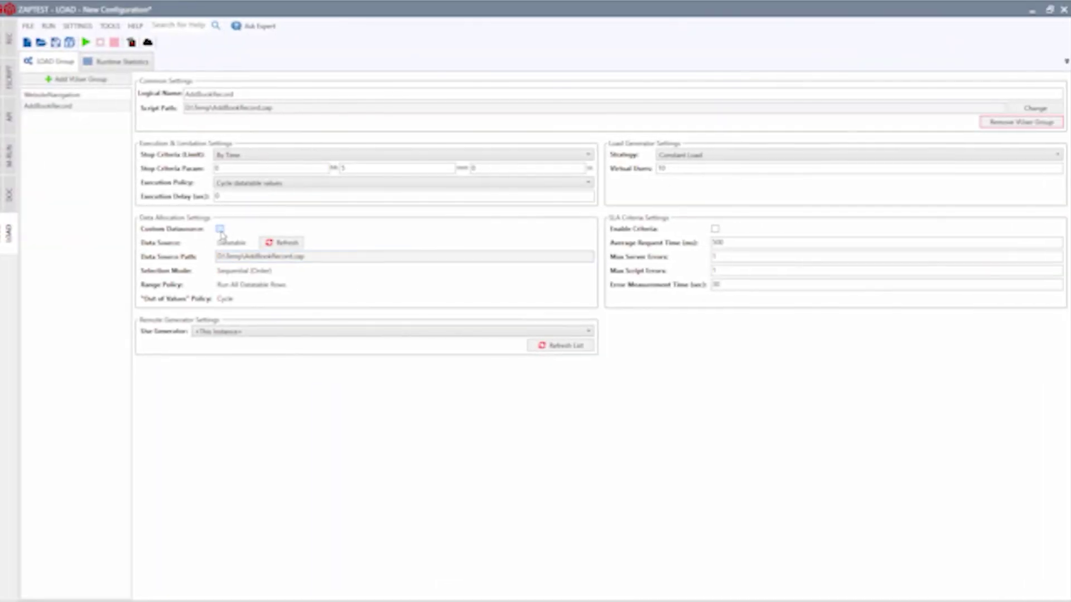
# Give the AddBookRecord group a NewBooksData.xls custom data source on Generator #1, then start the load test.
pyautogui.click(221, 229)
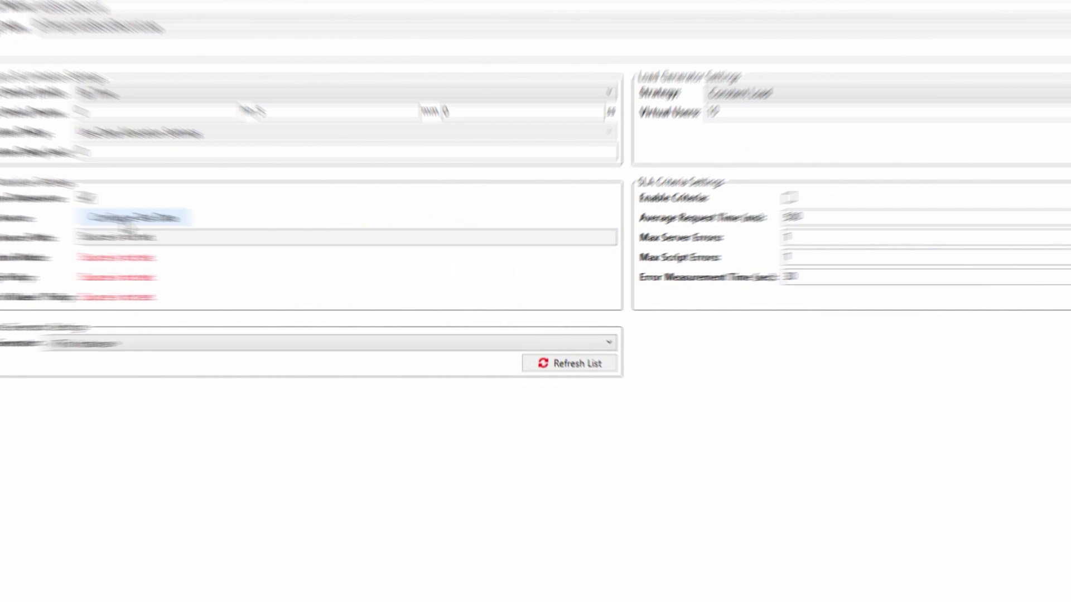
pyautogui.click(242, 243)
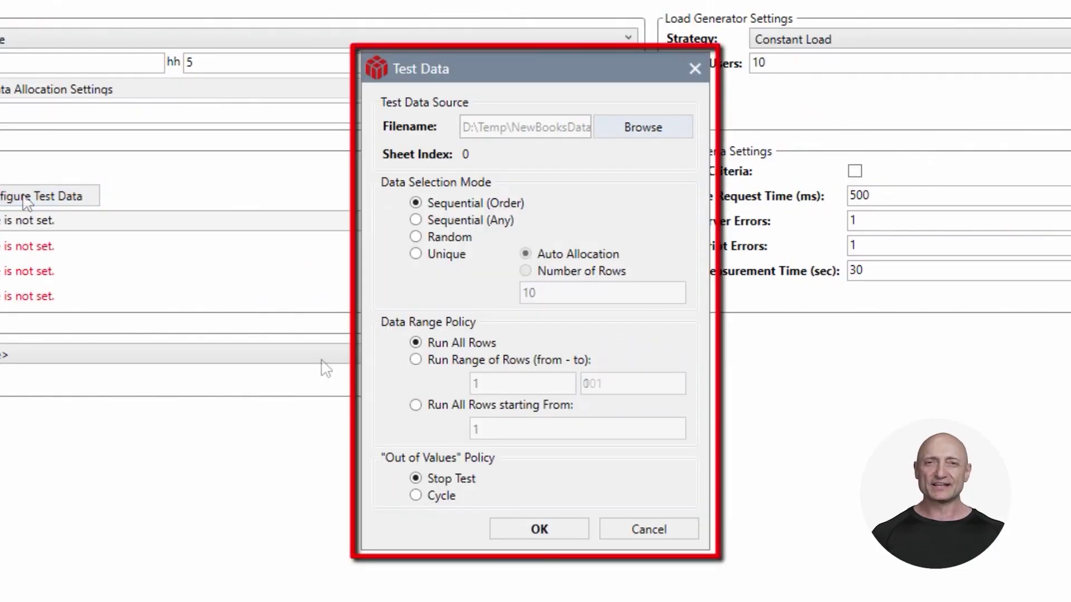
pyautogui.click(508, 528)
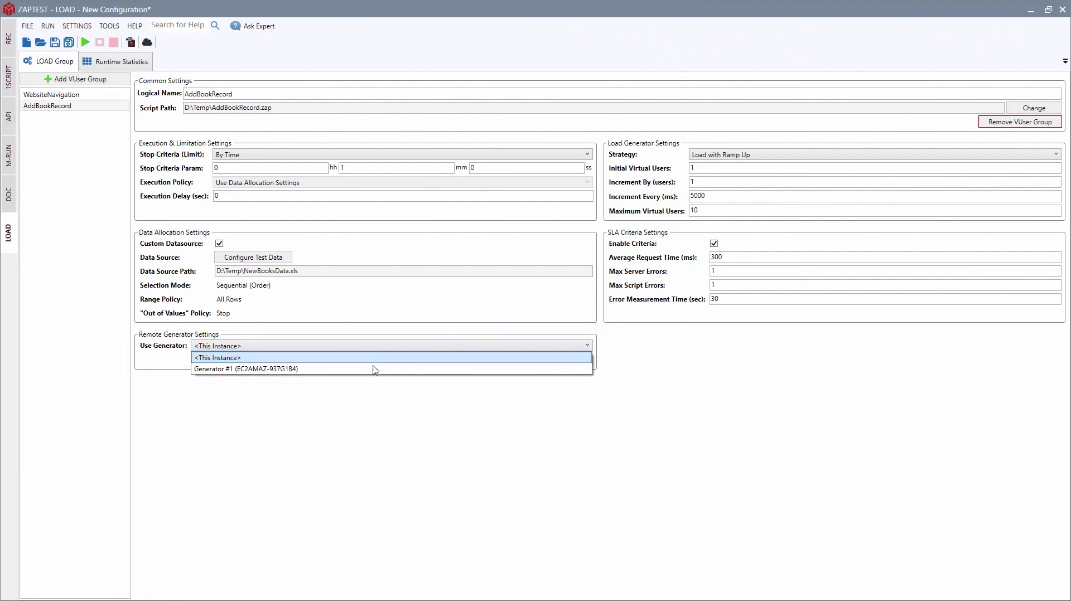
pyautogui.click(371, 369)
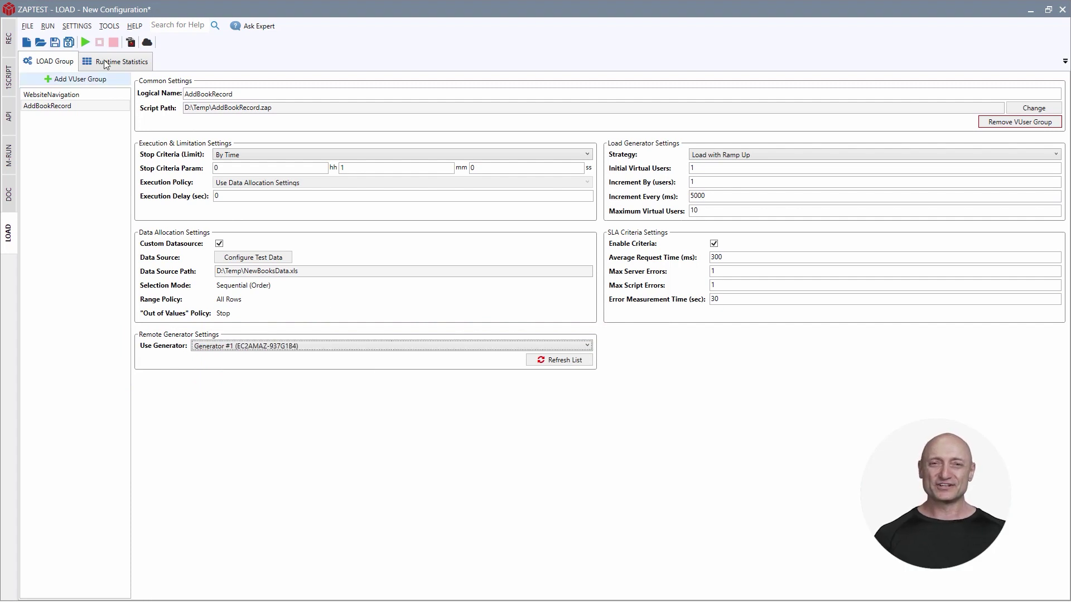
pyautogui.click(86, 40)
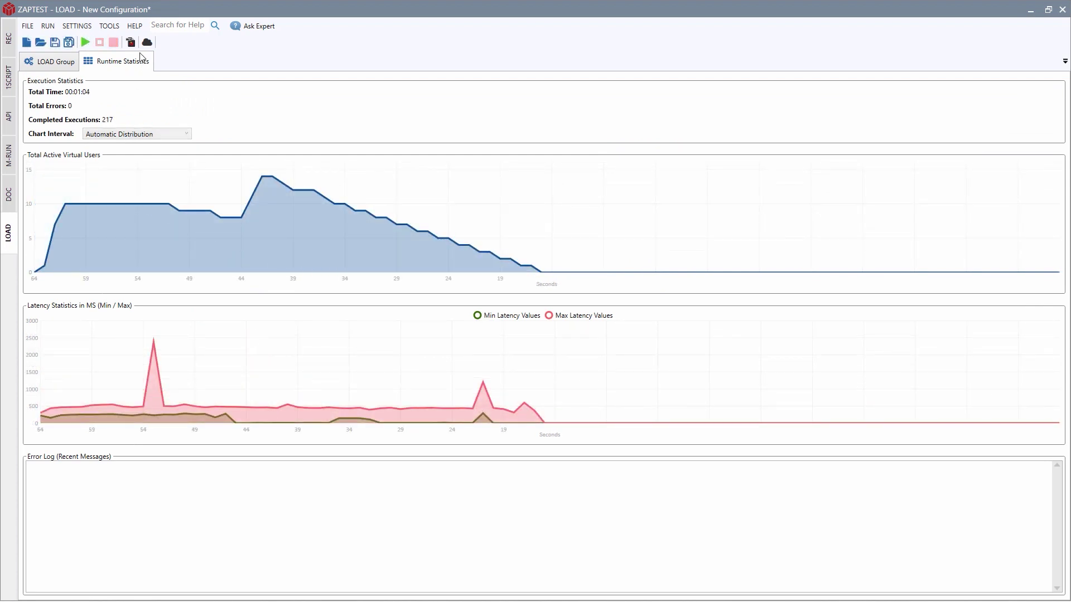
# View the LOAD Execution HTML report for the completed run.
pyautogui.click(130, 42)
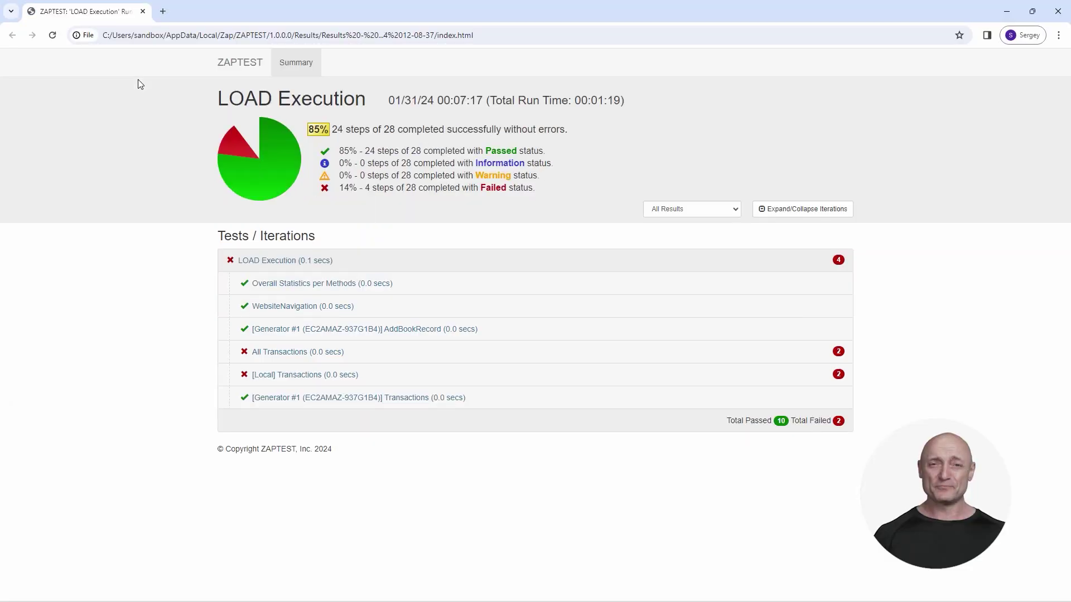
# Expand Overall Statistics per Methods and All Transactions, then show Average Timings for Transaction #1 AI tab.
pyautogui.click(289, 285)
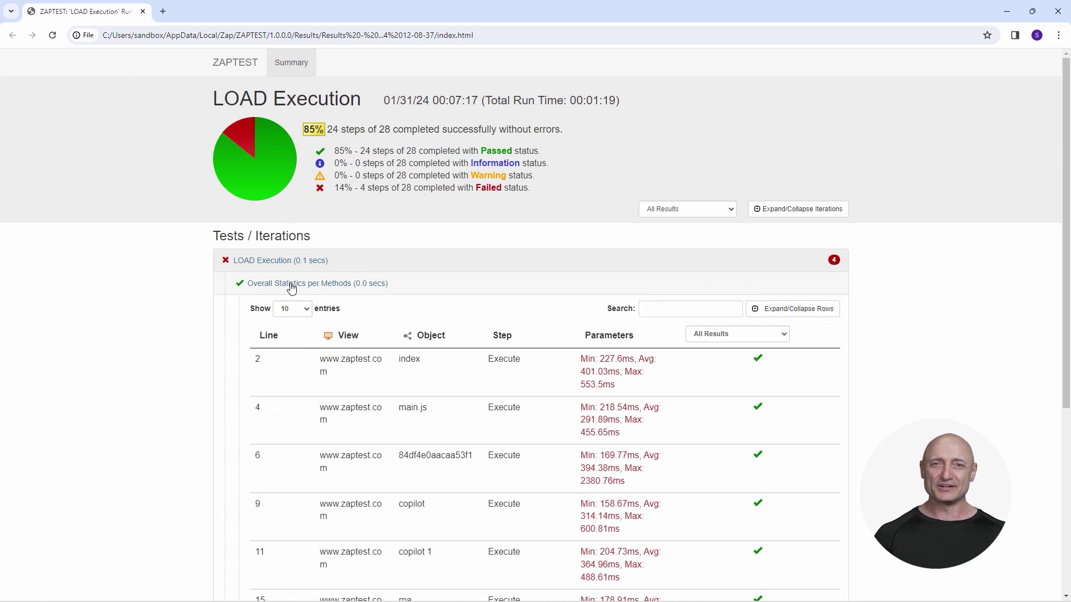
pyautogui.scroll(-5, 291, 287)
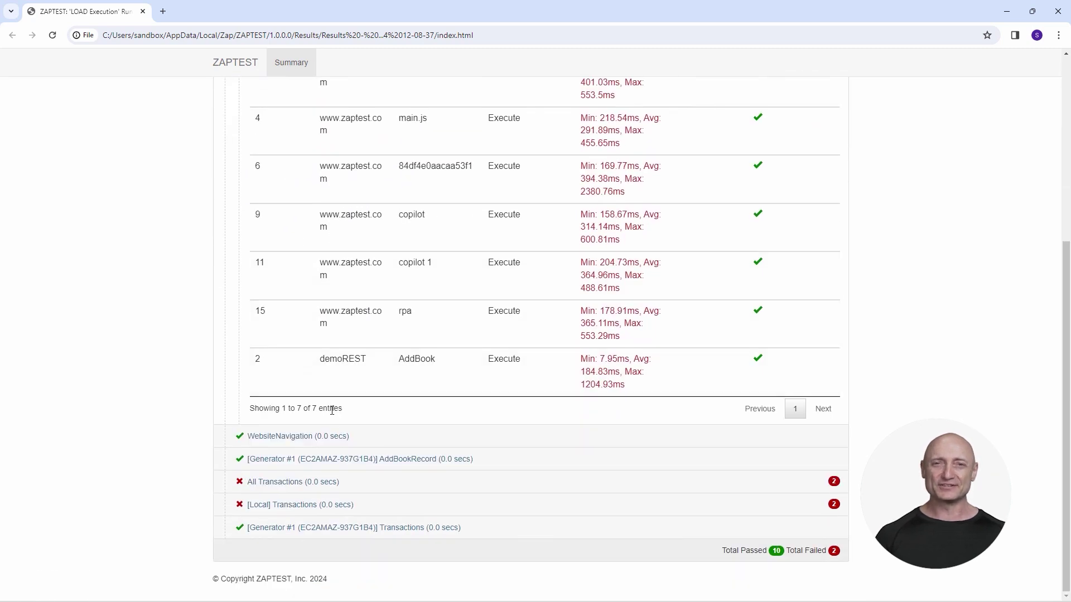
pyautogui.click(297, 483)
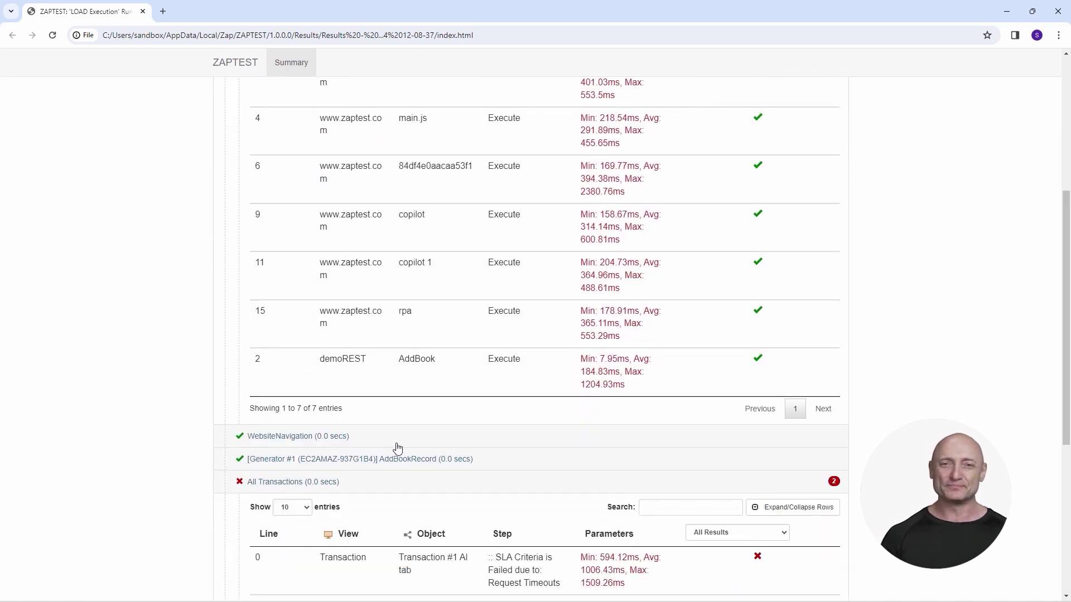
pyautogui.scroll(-4, 396, 450)
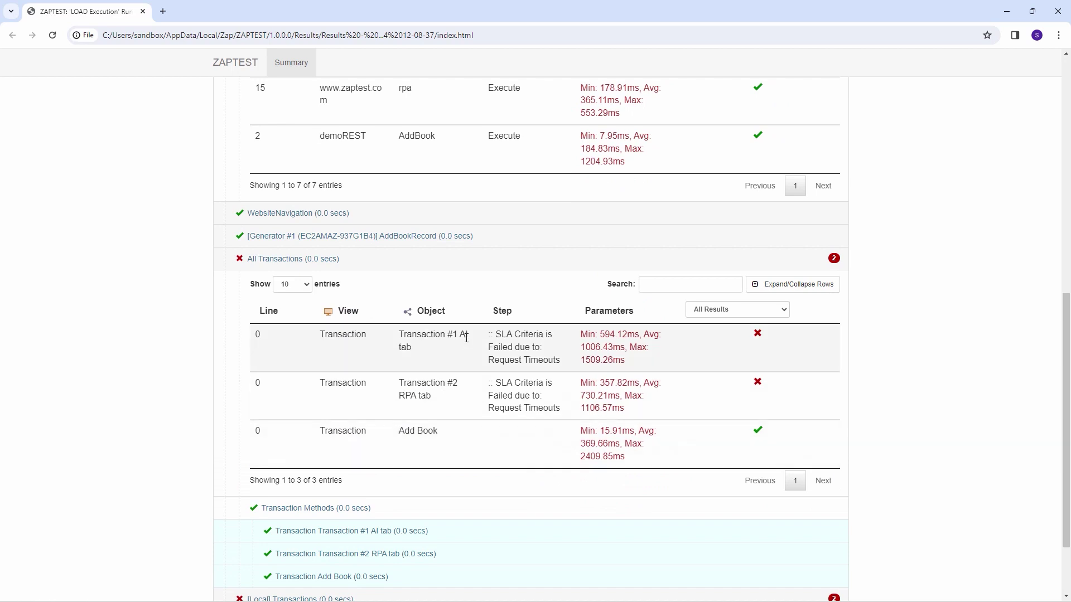
pyautogui.click(467, 338)
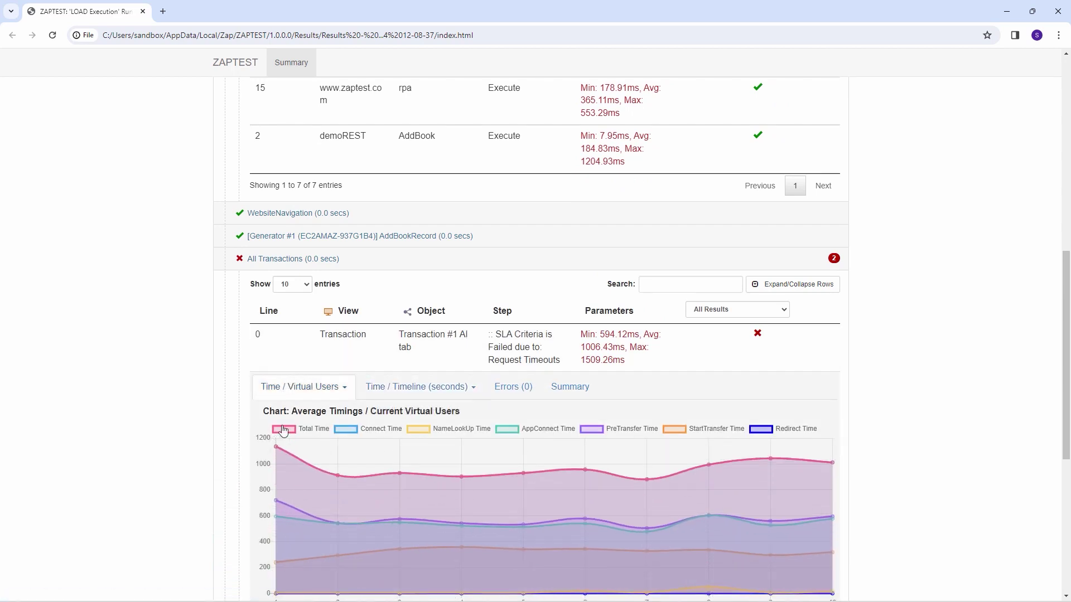